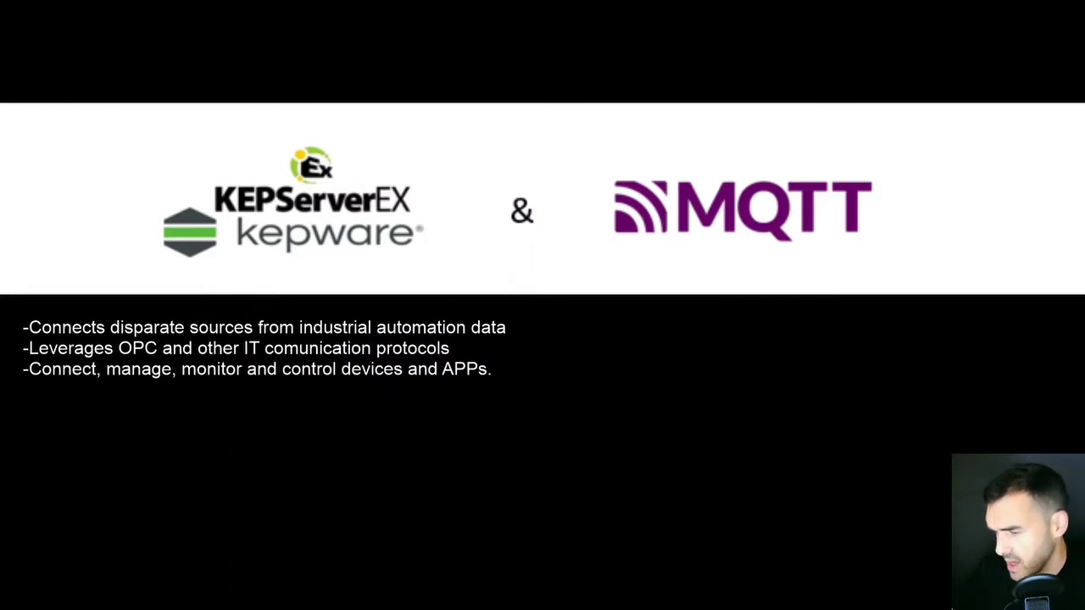
key("Right")
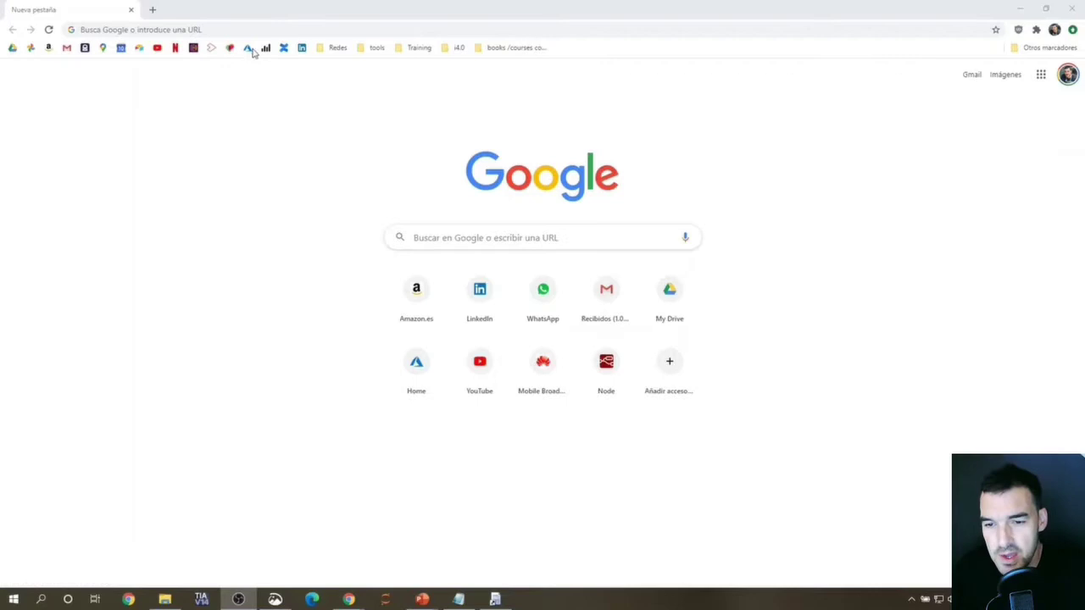
Open the Microsoft Azure portal from the browser, sign in with the first listed account, and go to the resource groups.
left_click(248, 49)
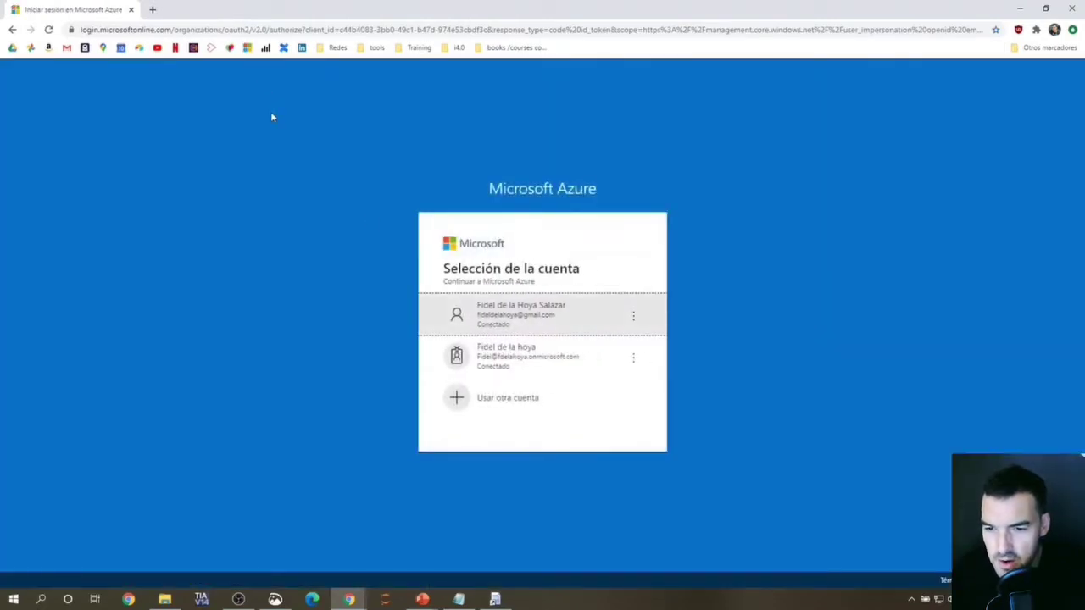
left_click(537, 321)
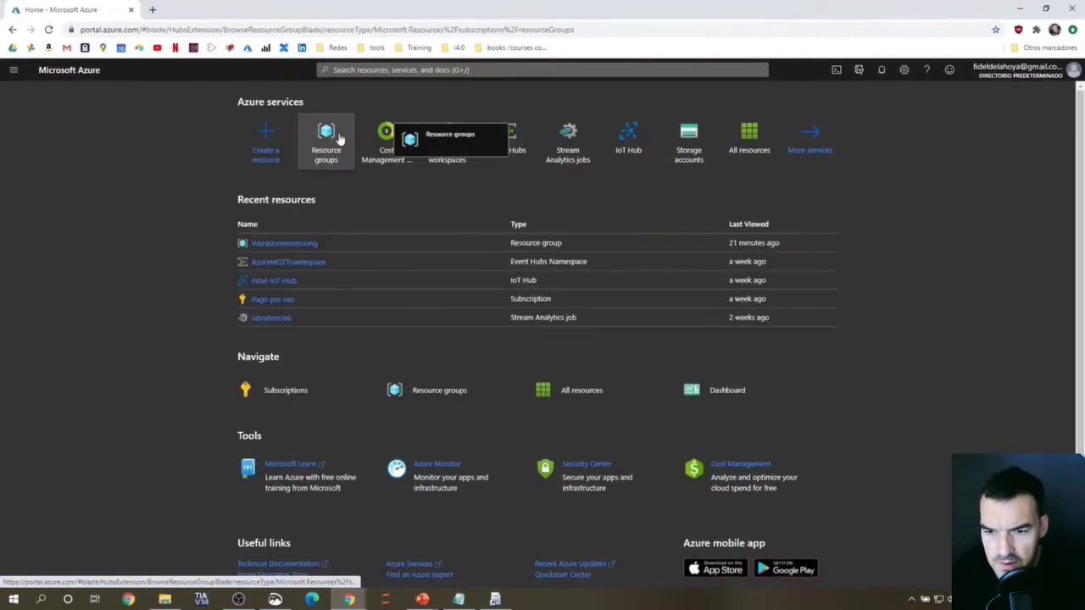
left_click(337, 137)
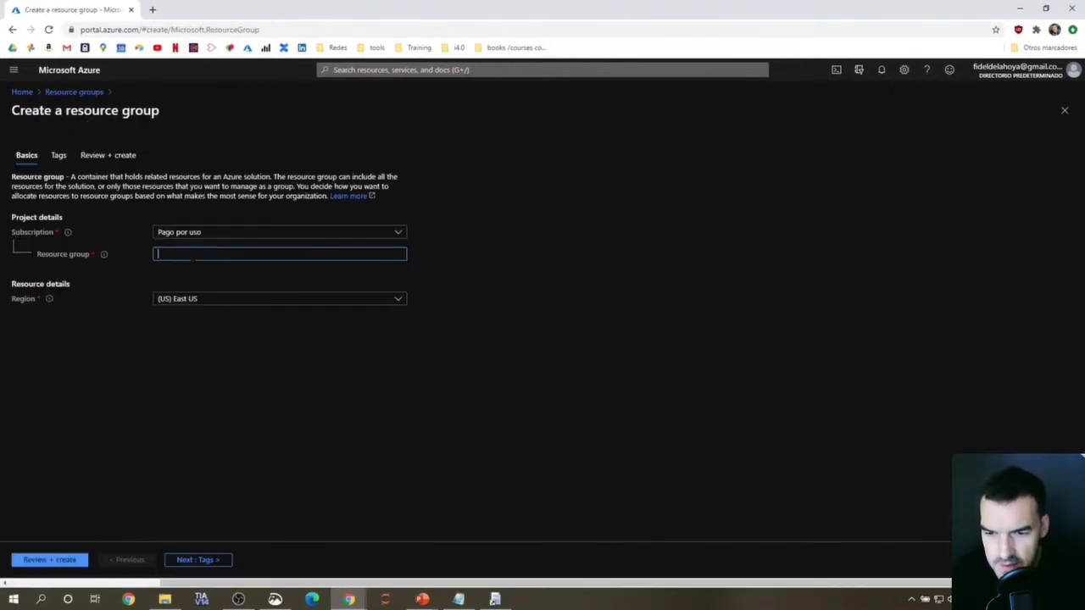
Create a resource group called factory-tocloud in the (Europe) France Central region, without tags.
type("factory")
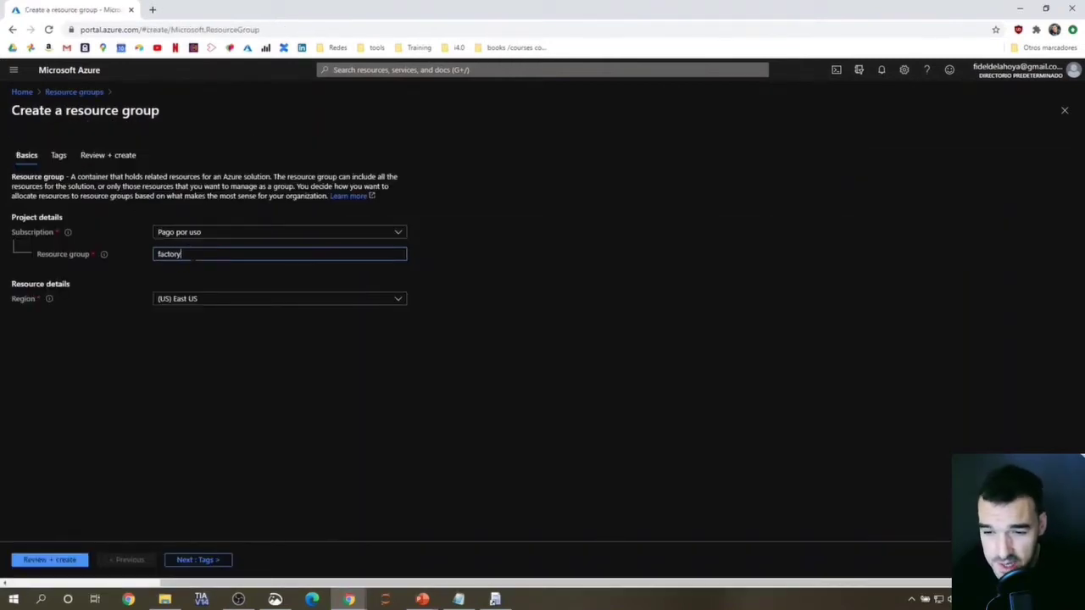
type("-tocloud")
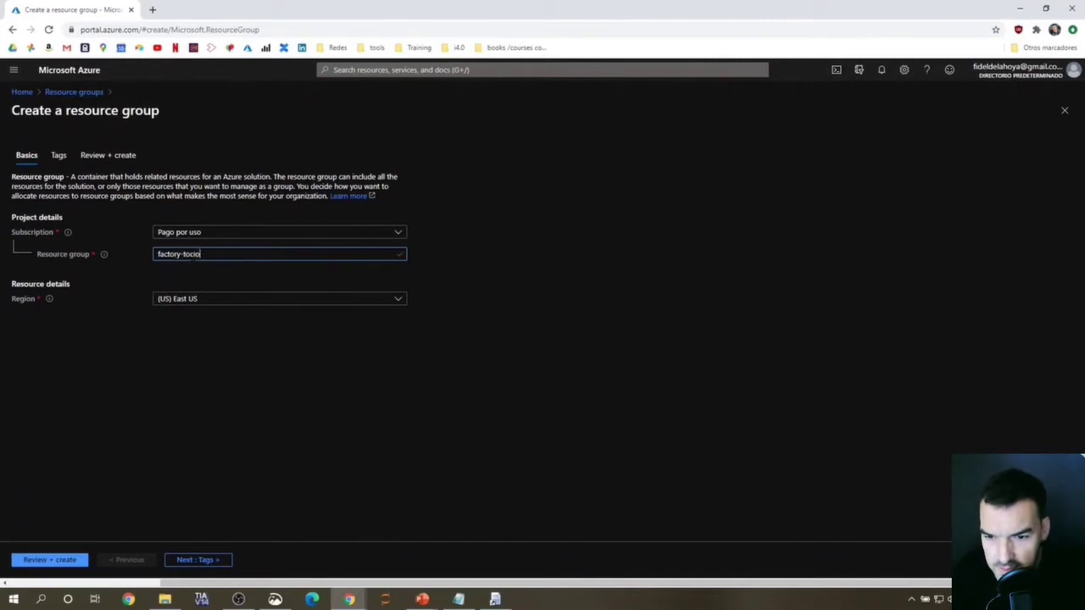
left_click(238, 300)
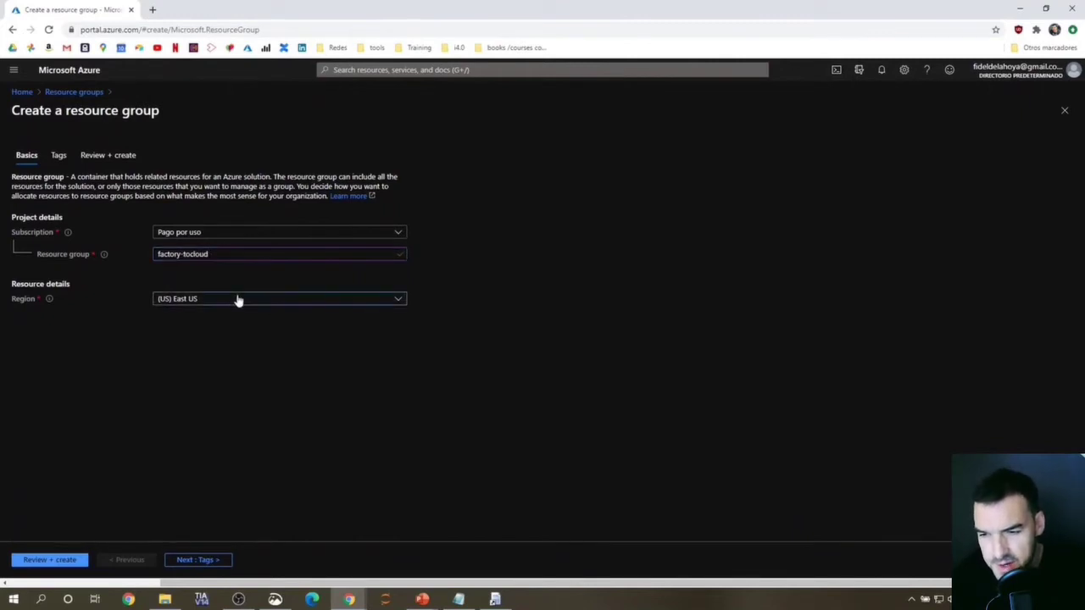
type("fran")
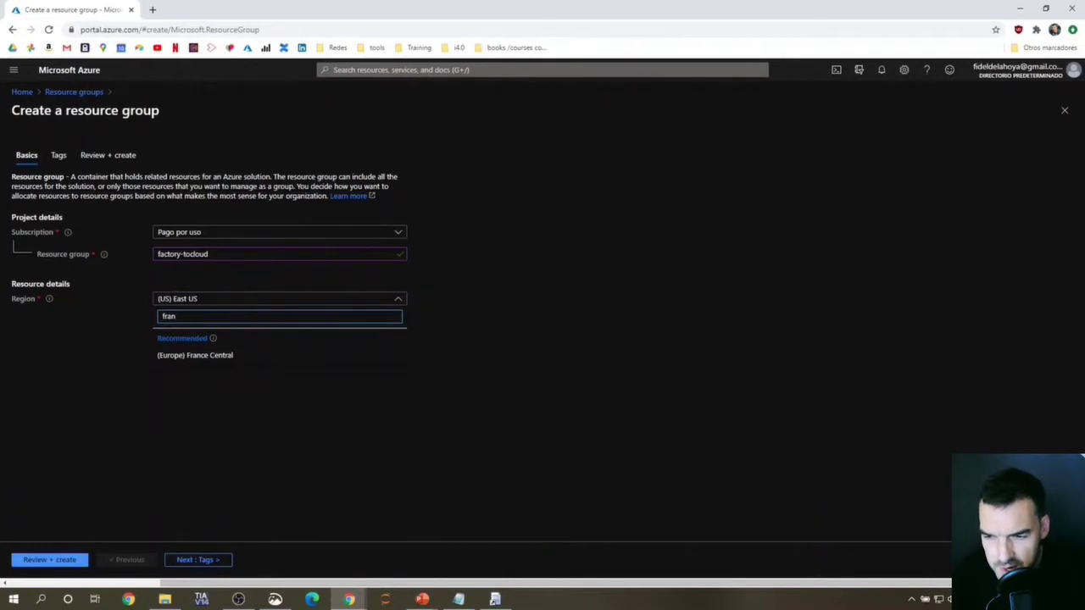
left_click(229, 357)
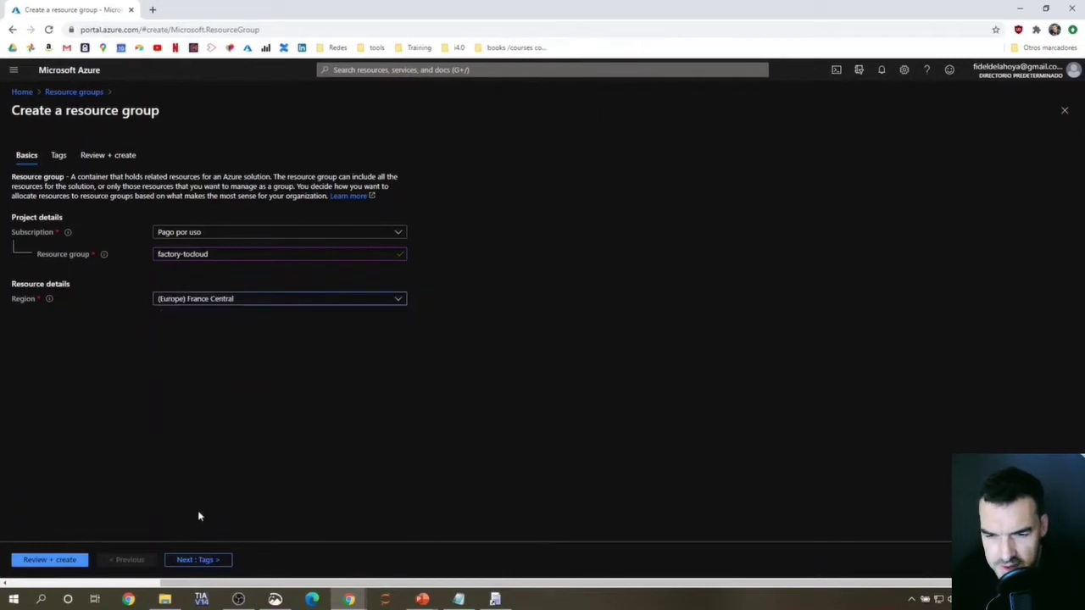
left_click(191, 561)
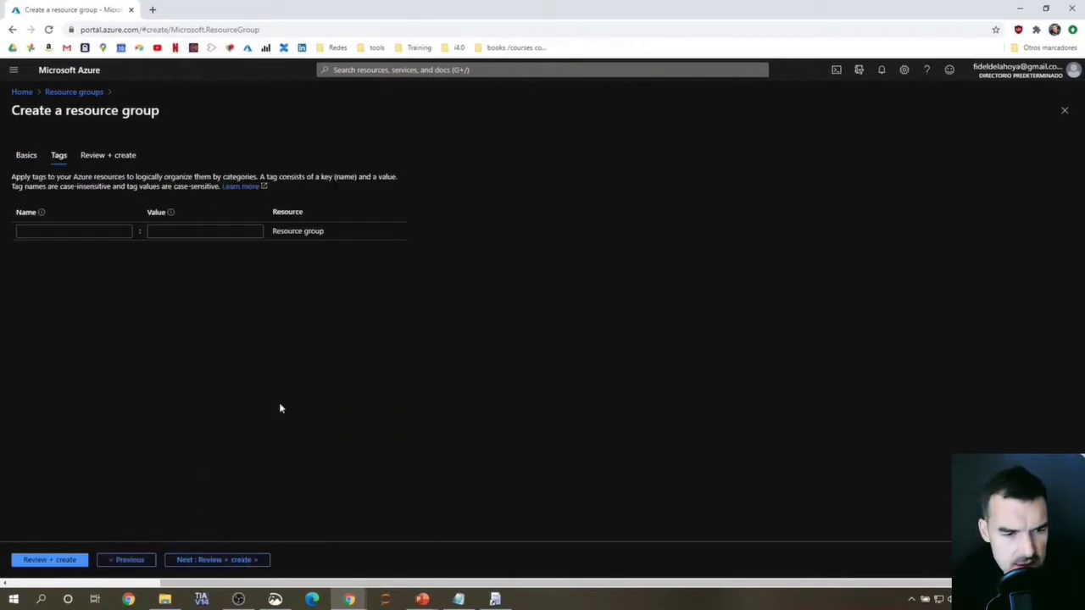
left_click(212, 563)
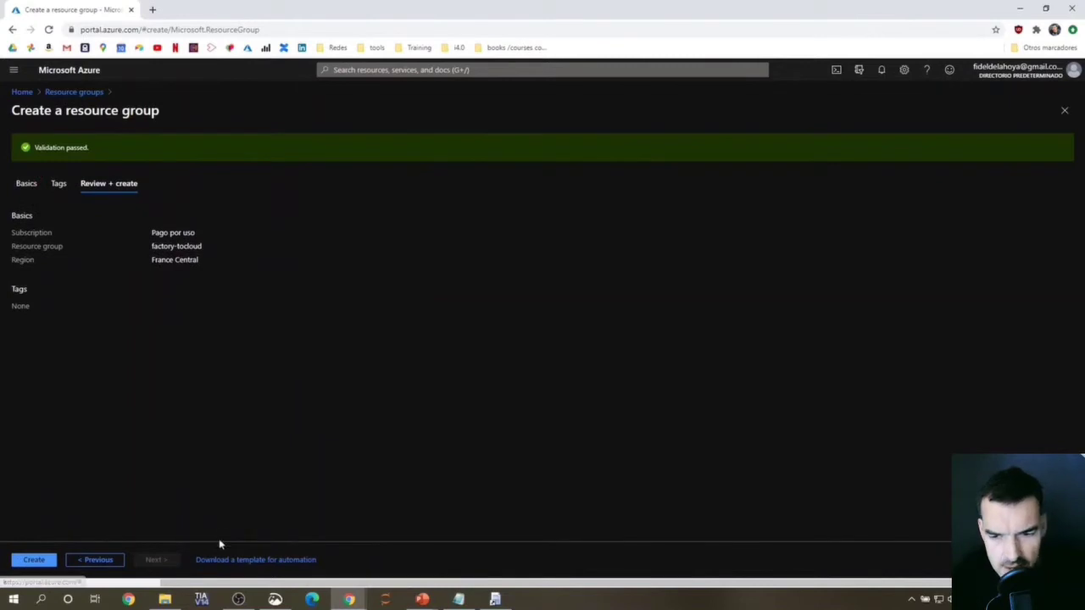
left_click(32, 564)
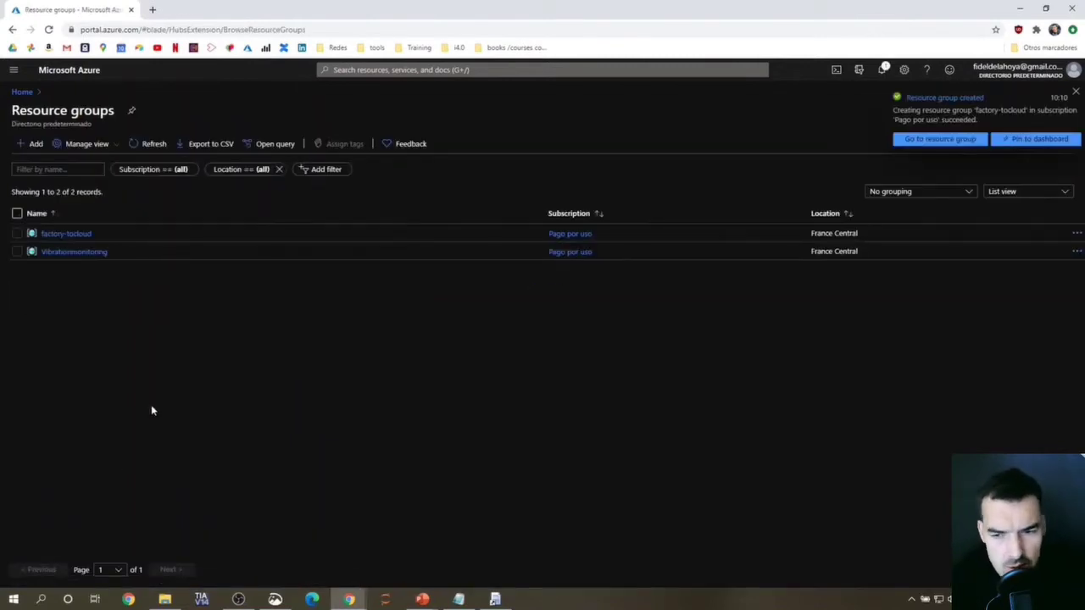
Open the factory-tocloud resource group and start creating an IoT Hub resource from the Marketplace.
left_click(63, 236)
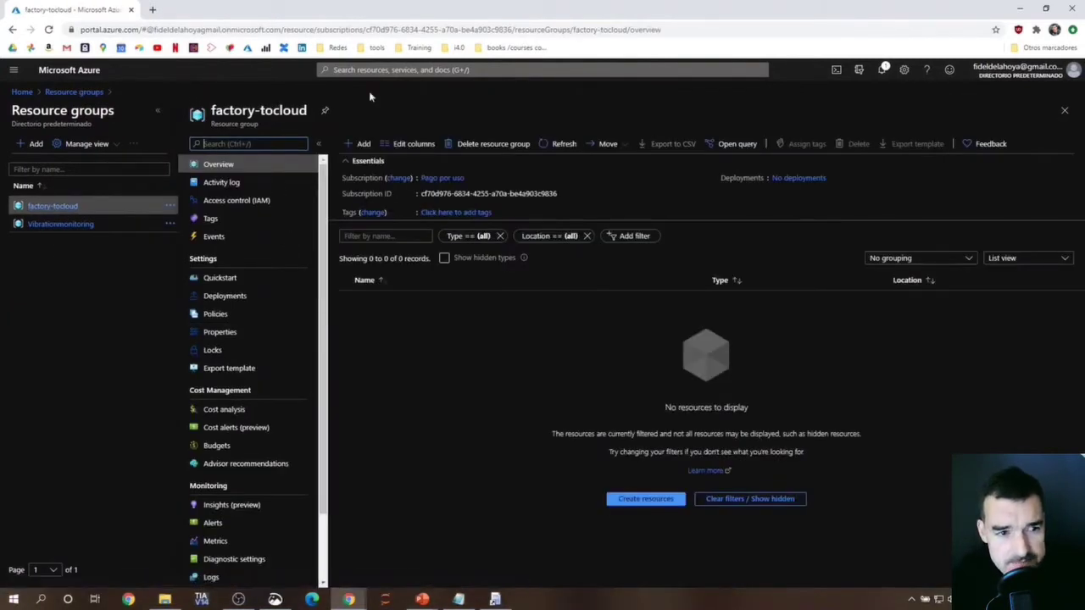
left_click(344, 146)
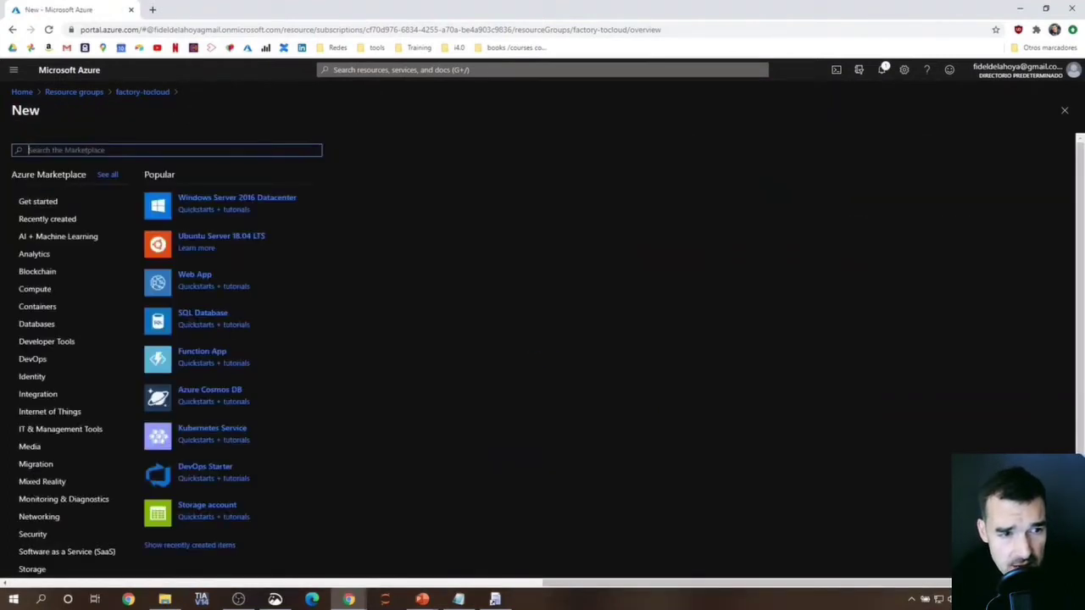
type("iot")
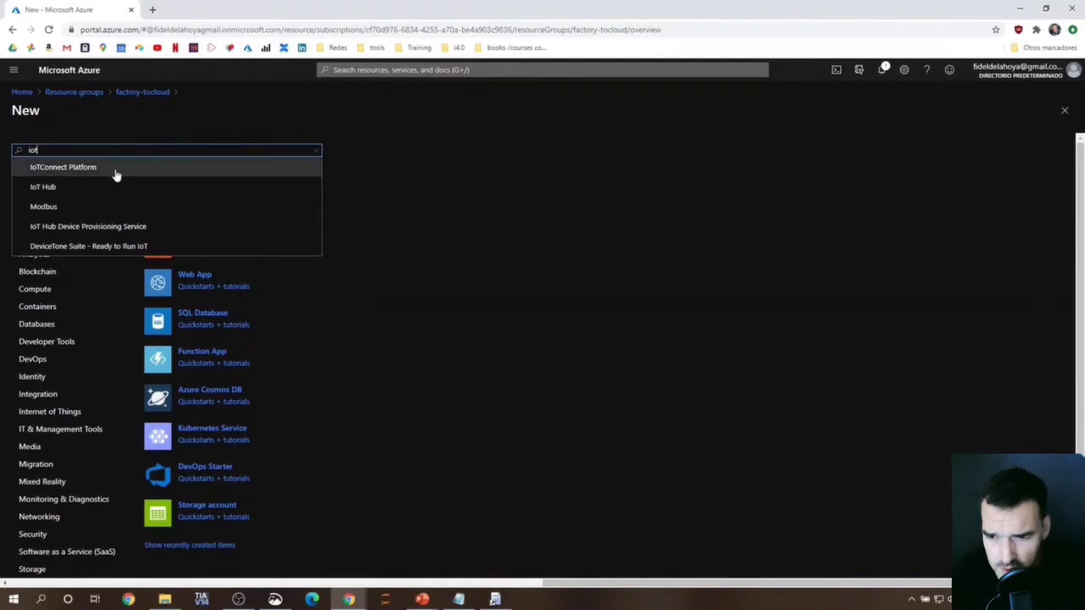
left_click(102, 187)
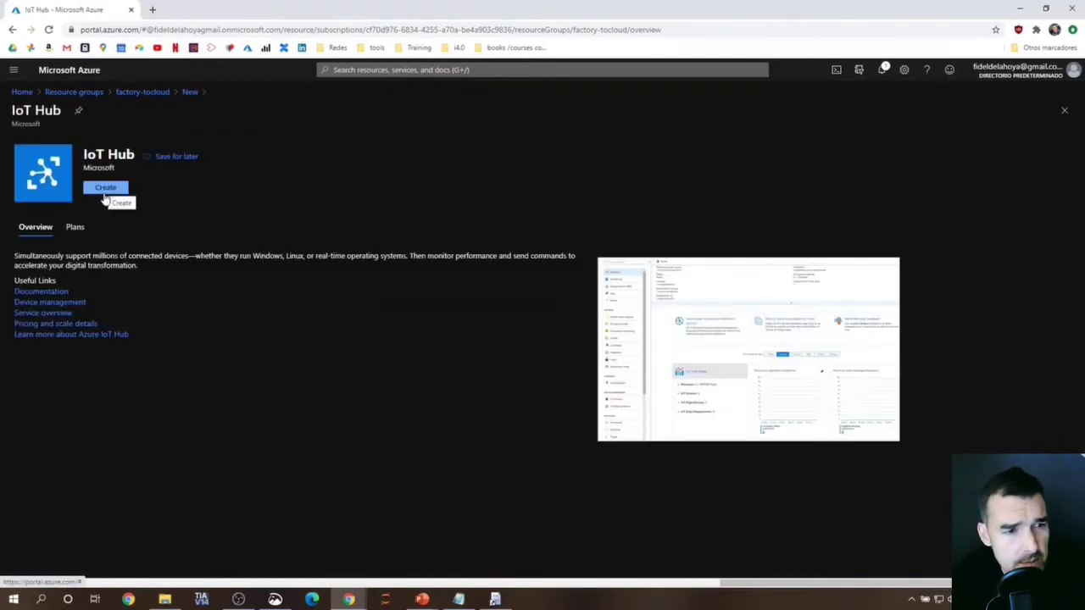
left_click(104, 191)
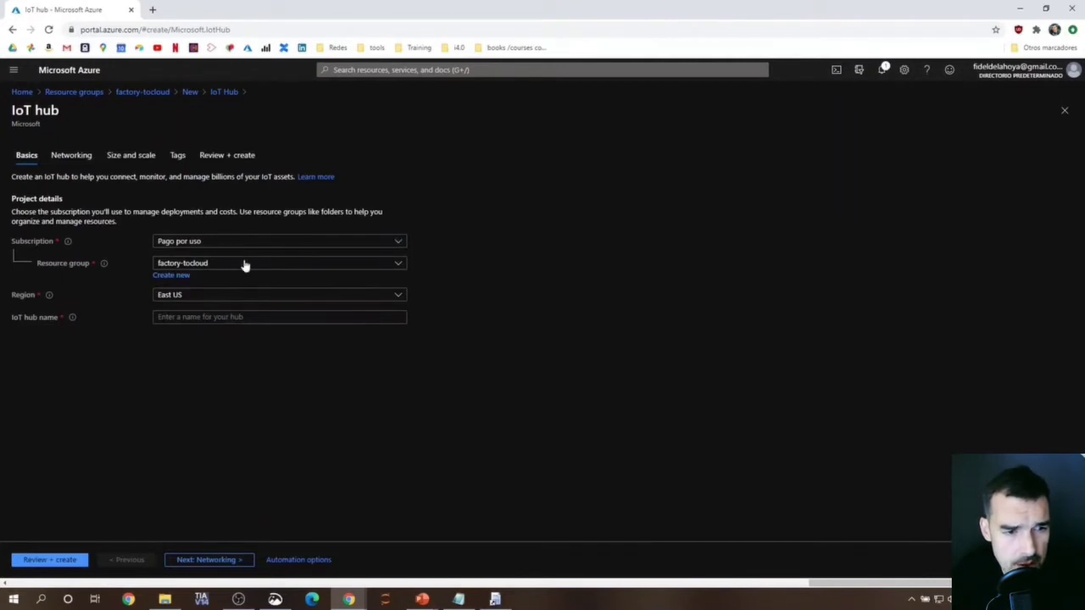
Set the IoT hub's region to France Central and name the hub factory-tocloud.
left_click(187, 296)
type("fra")
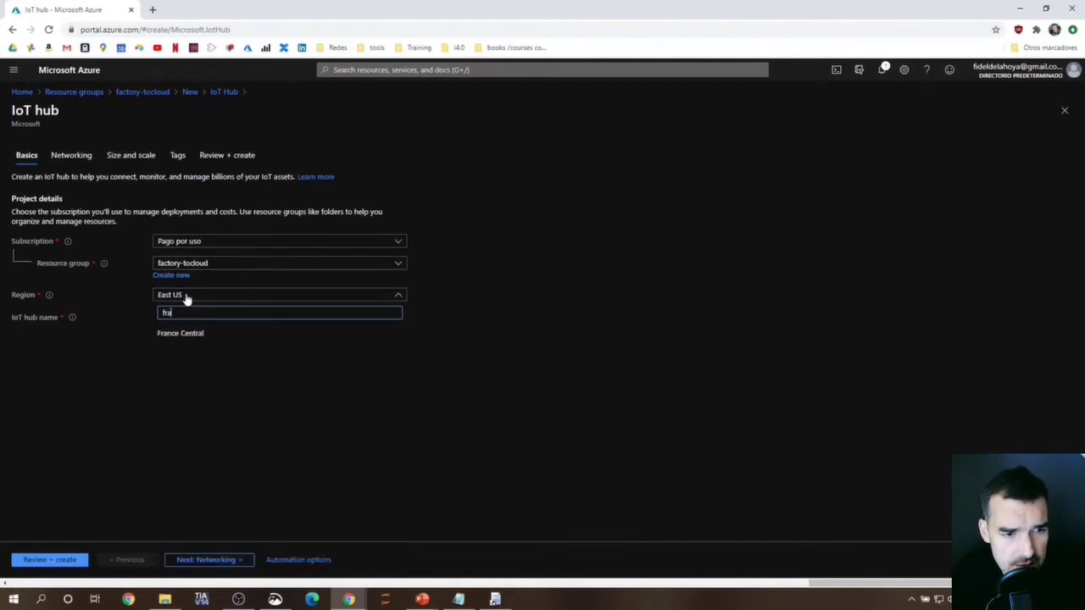
left_click(194, 337)
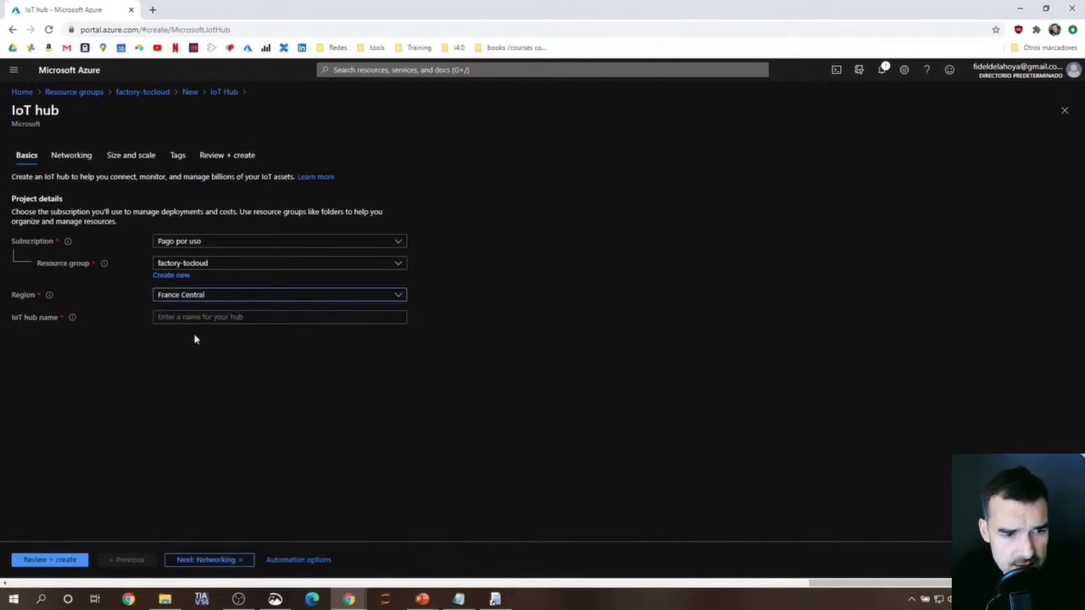
left_click(244, 316)
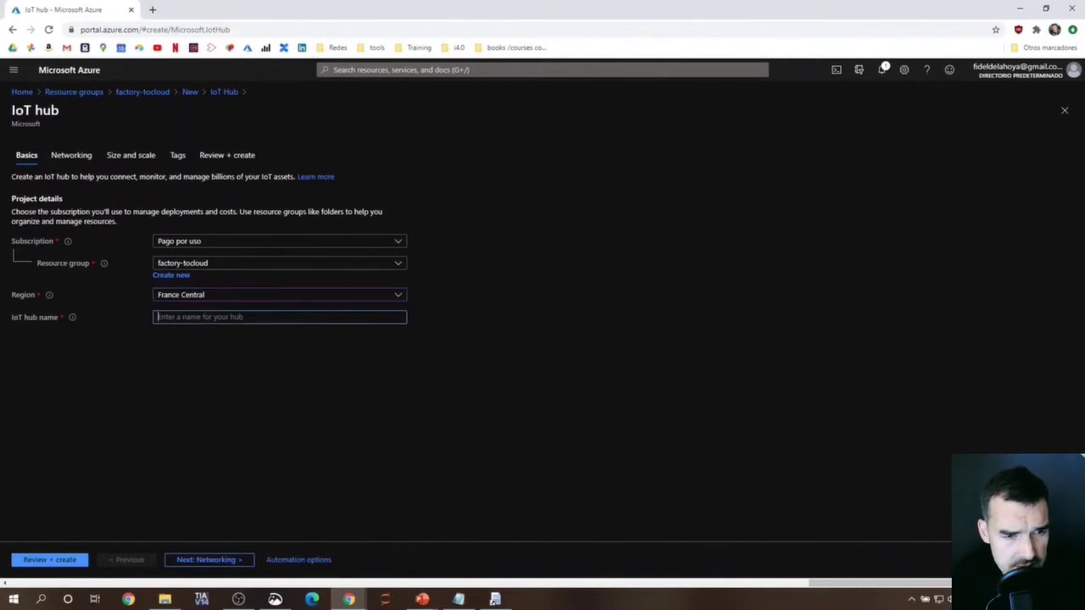
type("factory")
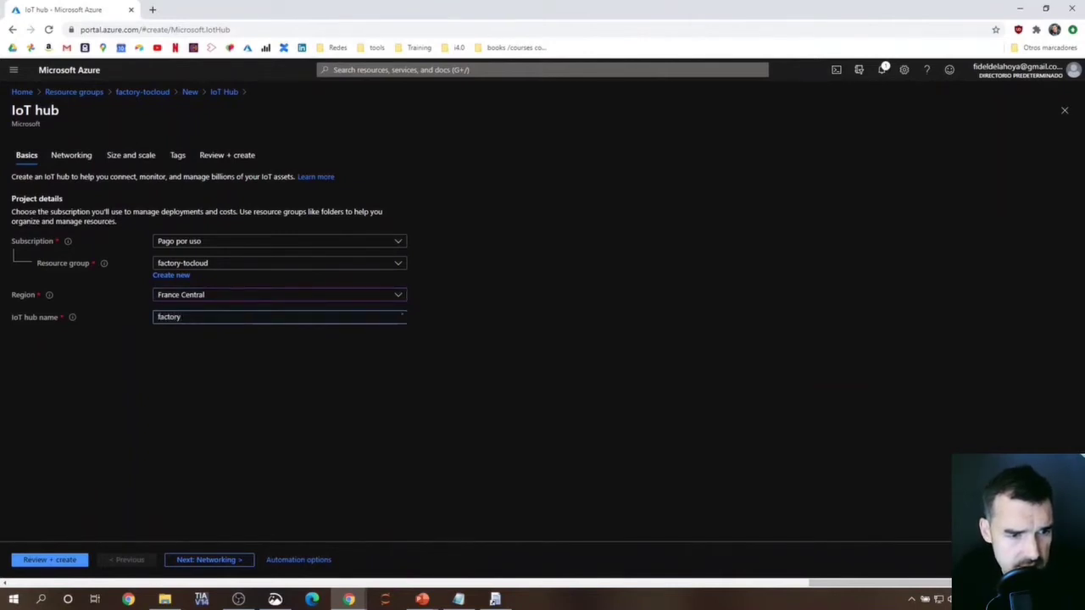
type("-tocloud")
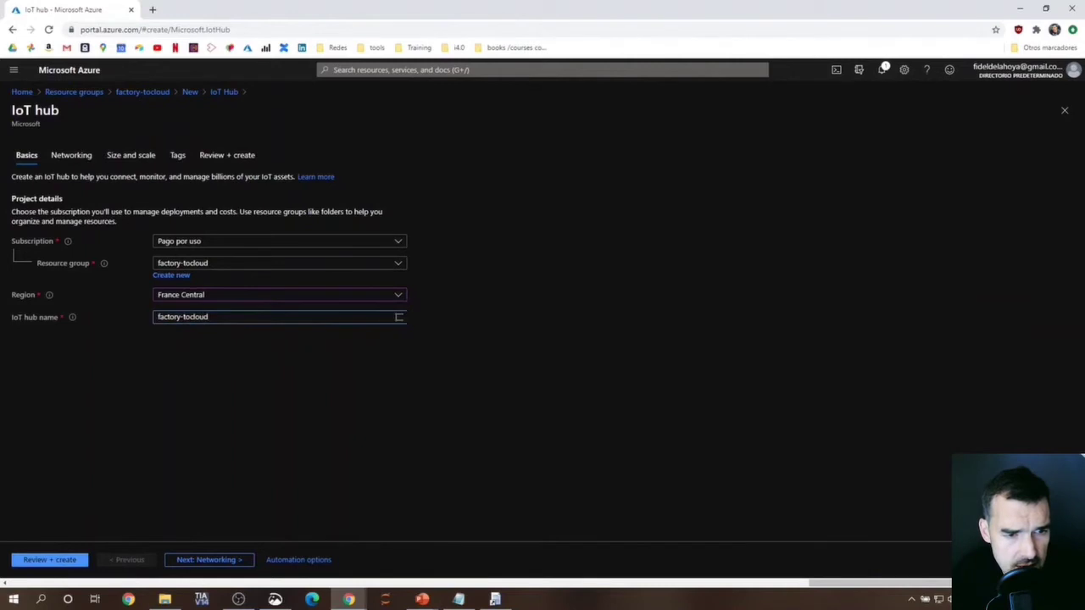
Keep the public endpoint for all networks, set the hub's pricing tier to B1: Basic tier, and check its monthly cost.
left_click(215, 562)
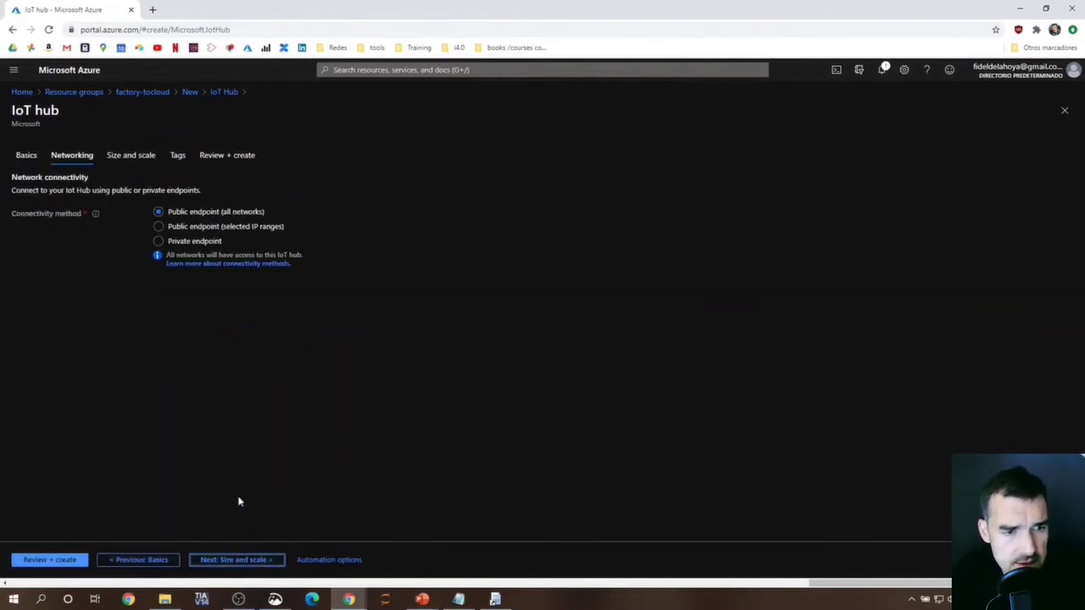
left_click(225, 564)
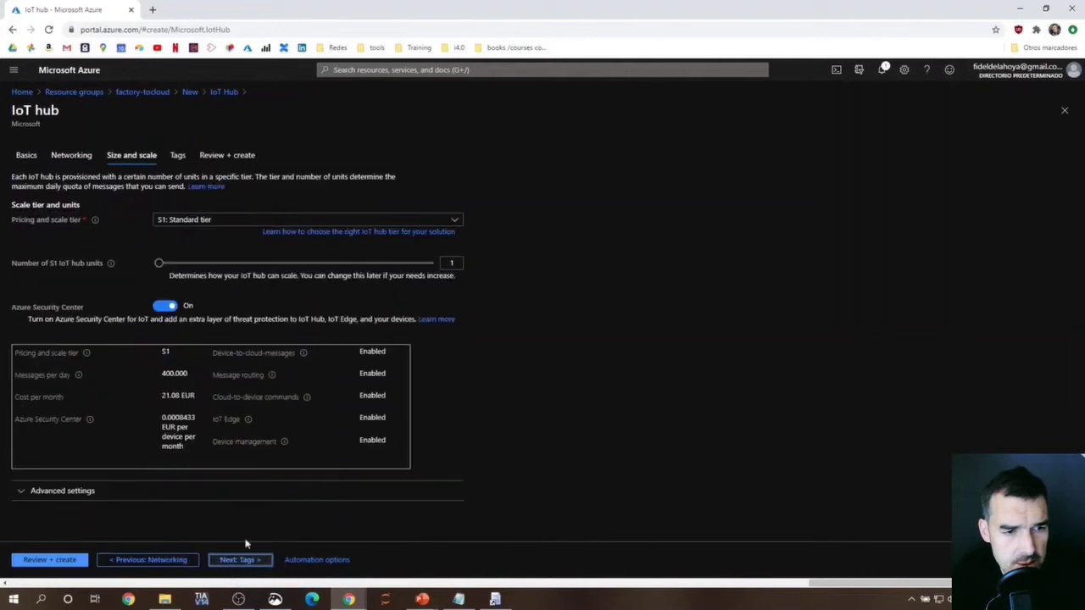
left_click(206, 221)
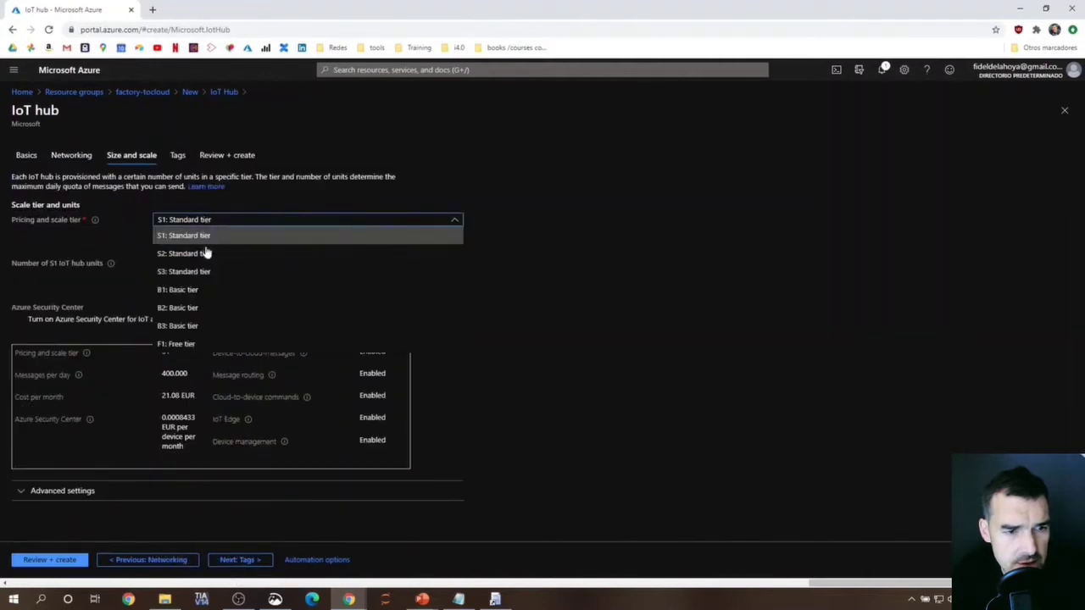
left_click(208, 291)
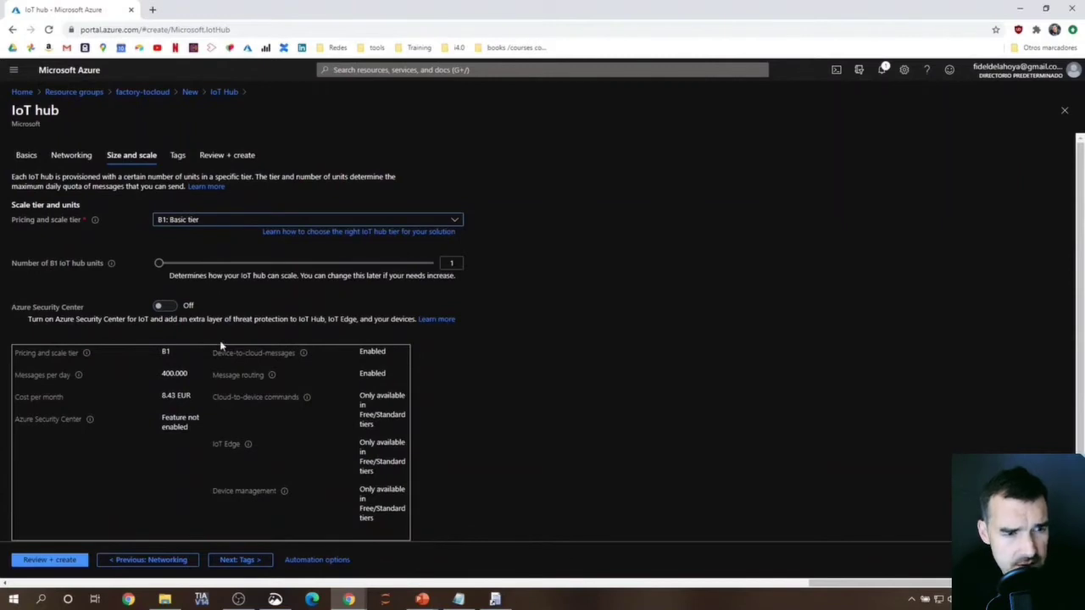
left_click_drag(158, 396, 202, 399)
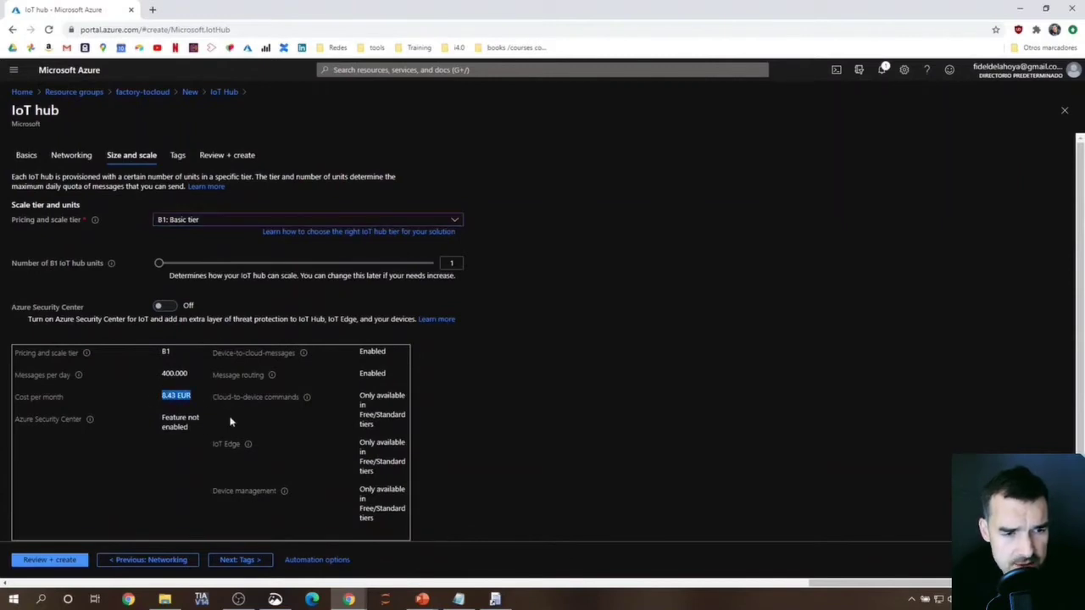
scroll(230, 421, "down", 1)
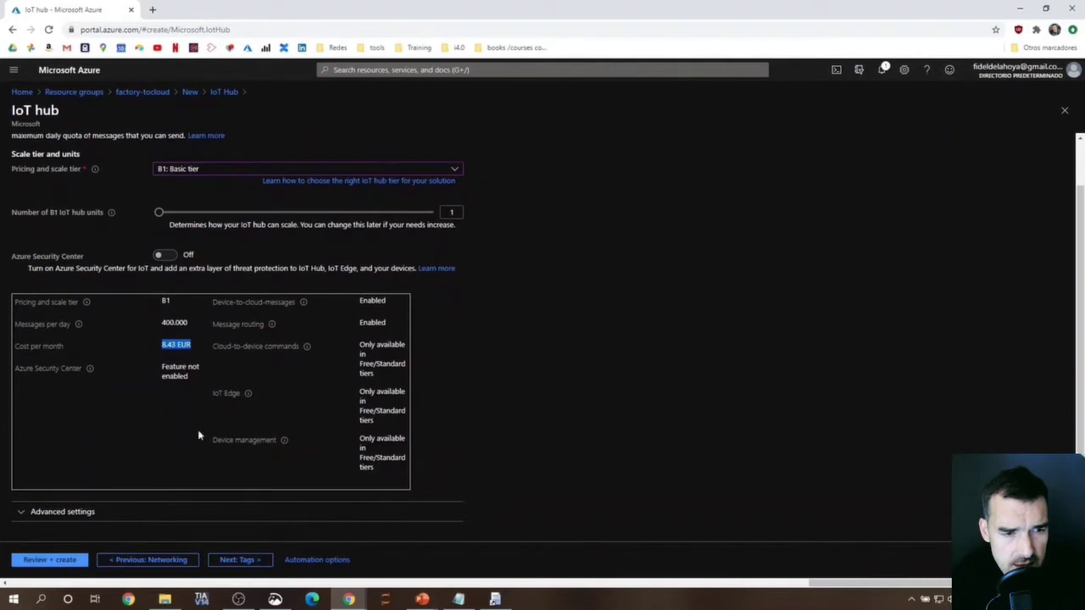
Leave the tags empty, create the IoT hub, and open the deployed resource.
left_click(242, 560)
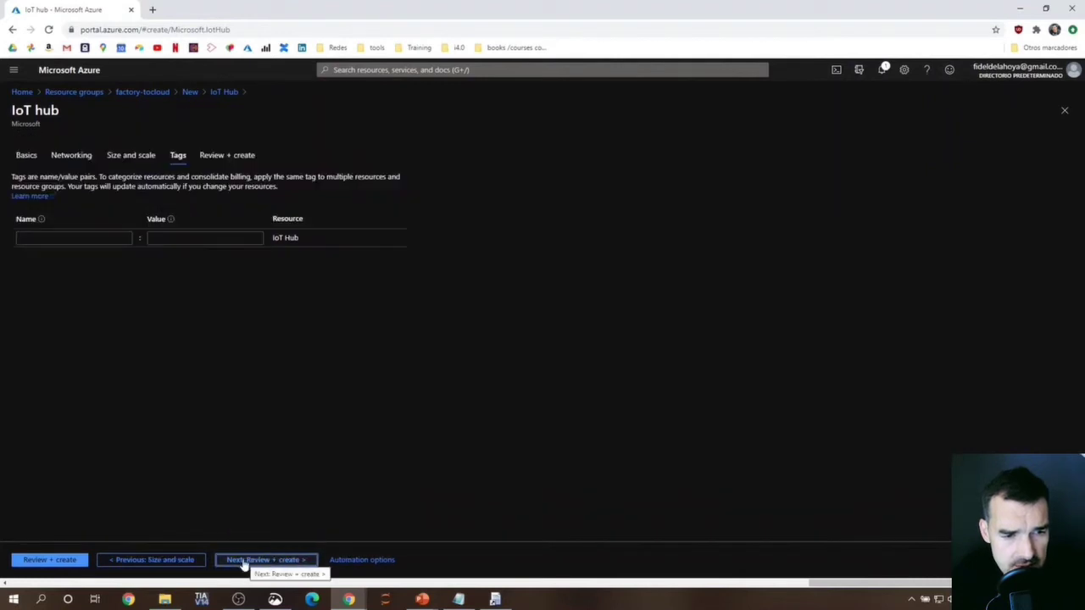
left_click(244, 561)
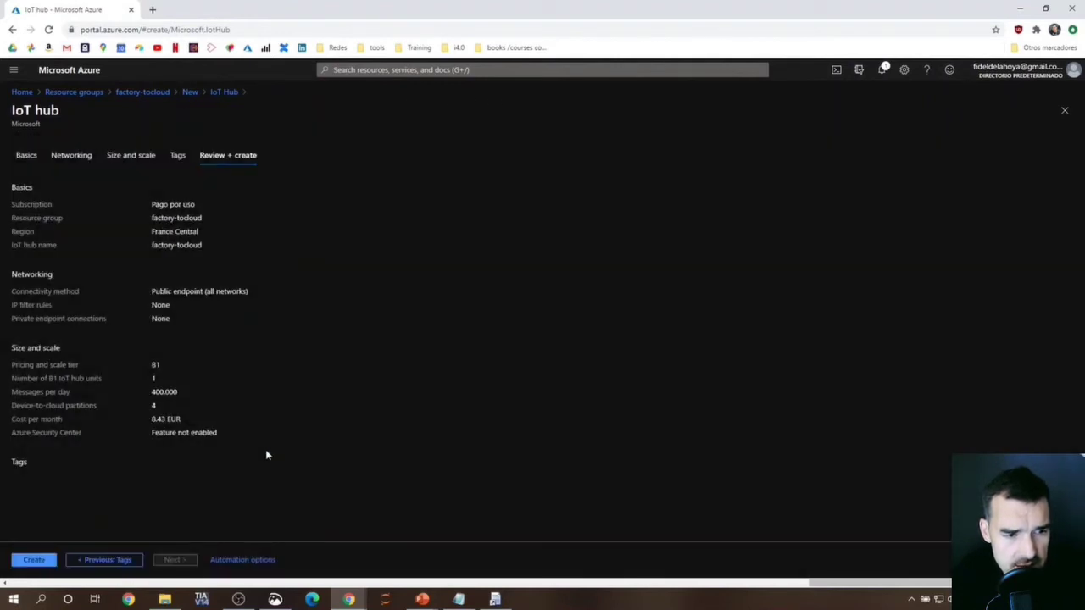
left_click(34, 559)
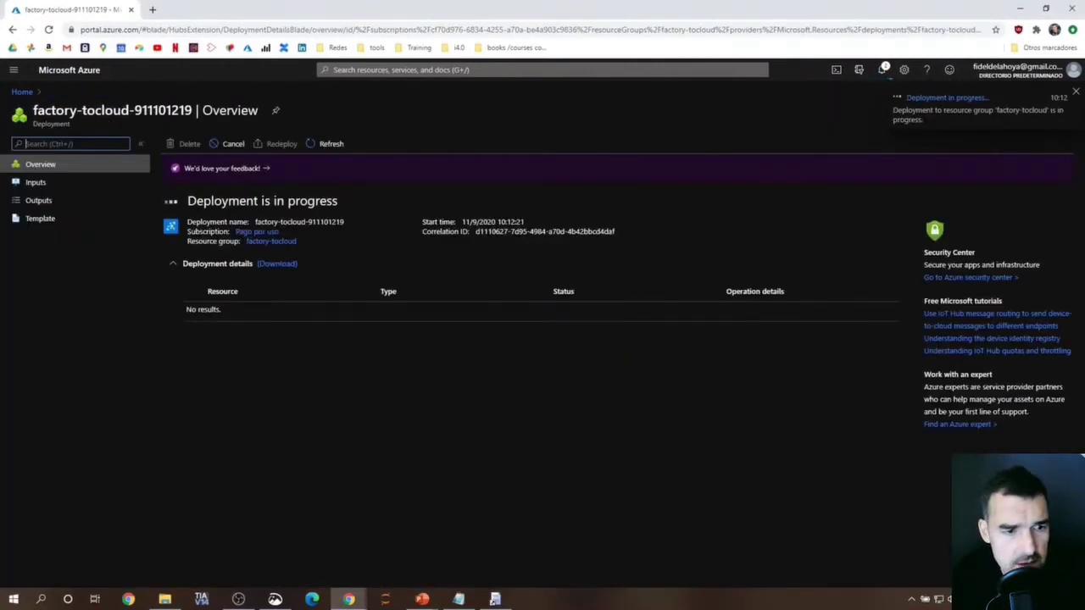
key("alt+Tab")
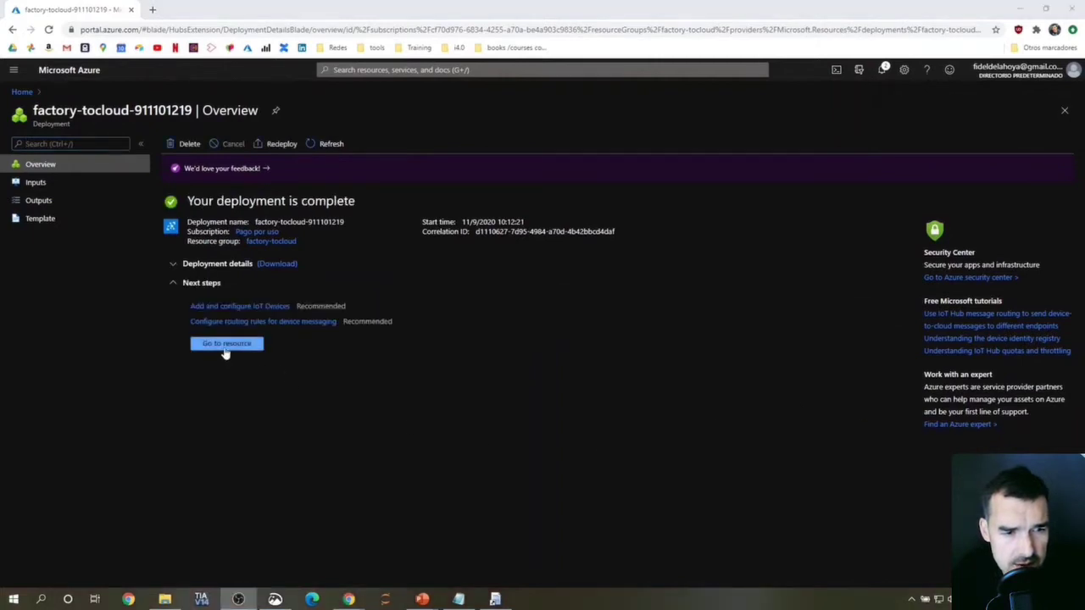
left_click(226, 346)
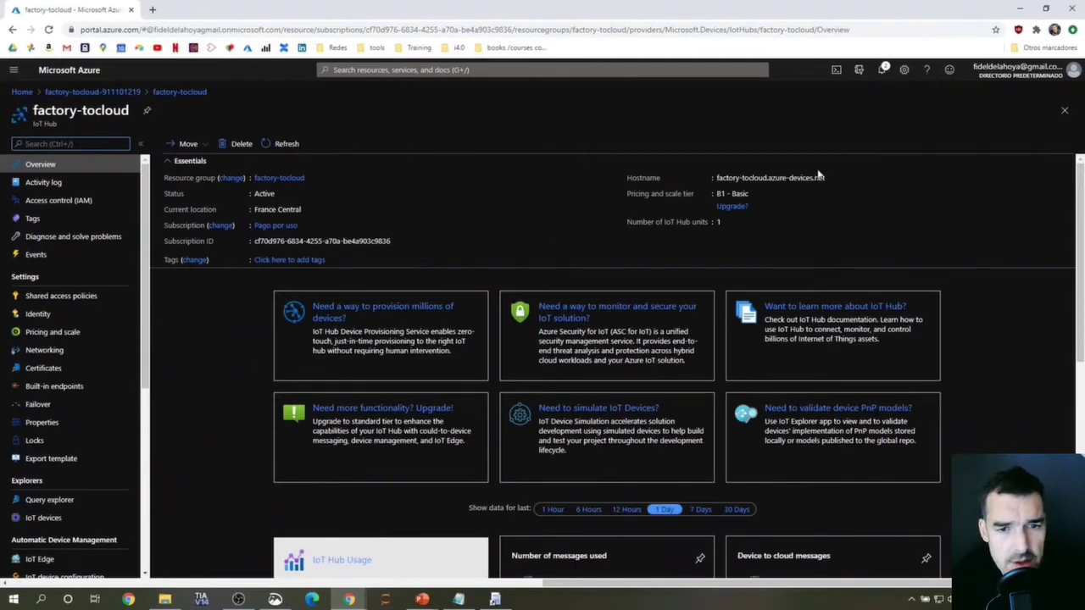
Copy the IoT hub's hostname and record it in the Notepad notes on a new line labelled "hostname:".
left_click(736, 180)
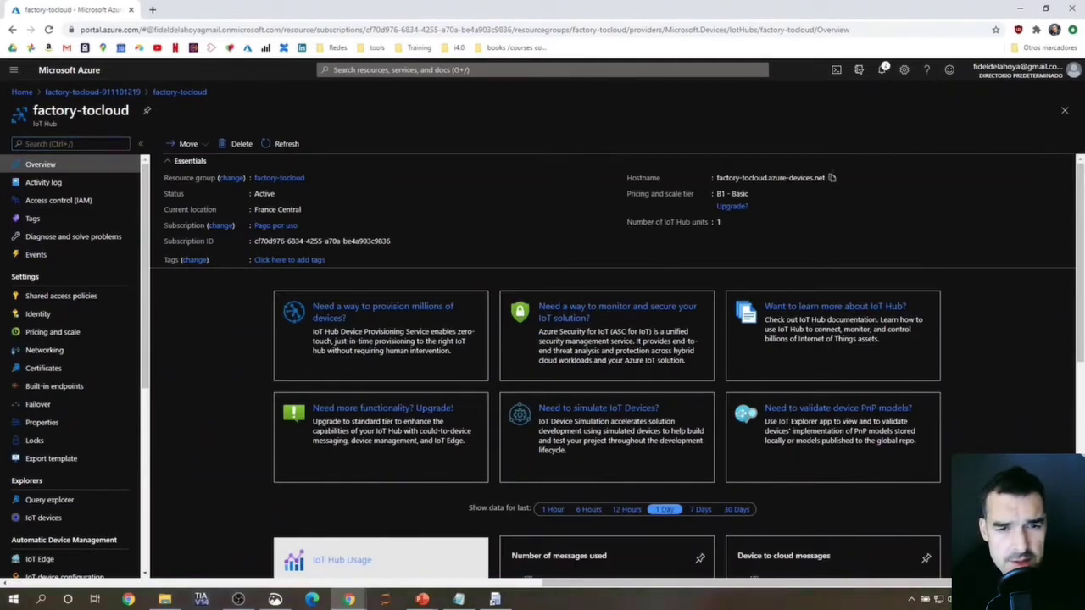
left_click(831, 178)
key("alt+Tab")
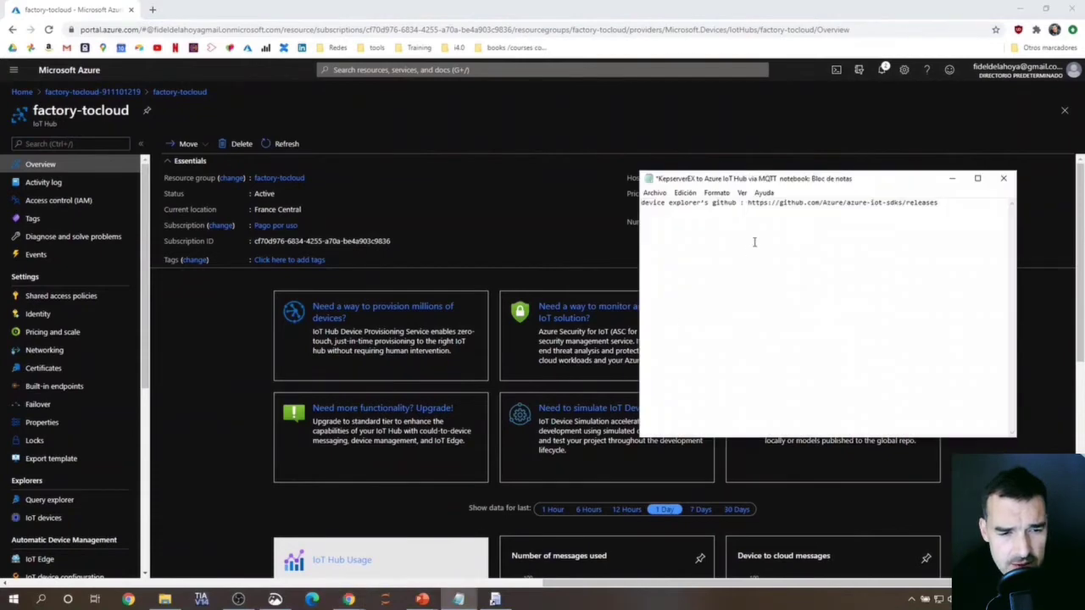
left_click(952, 204)
key("Return")
key("Return")
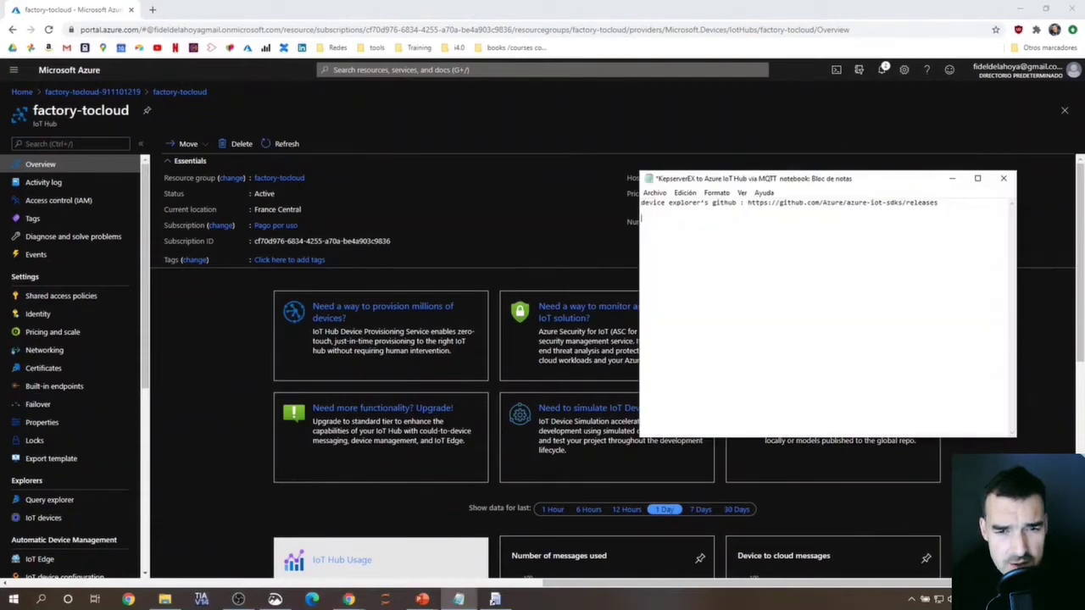
type("hostname:")
key("ctrl+v")
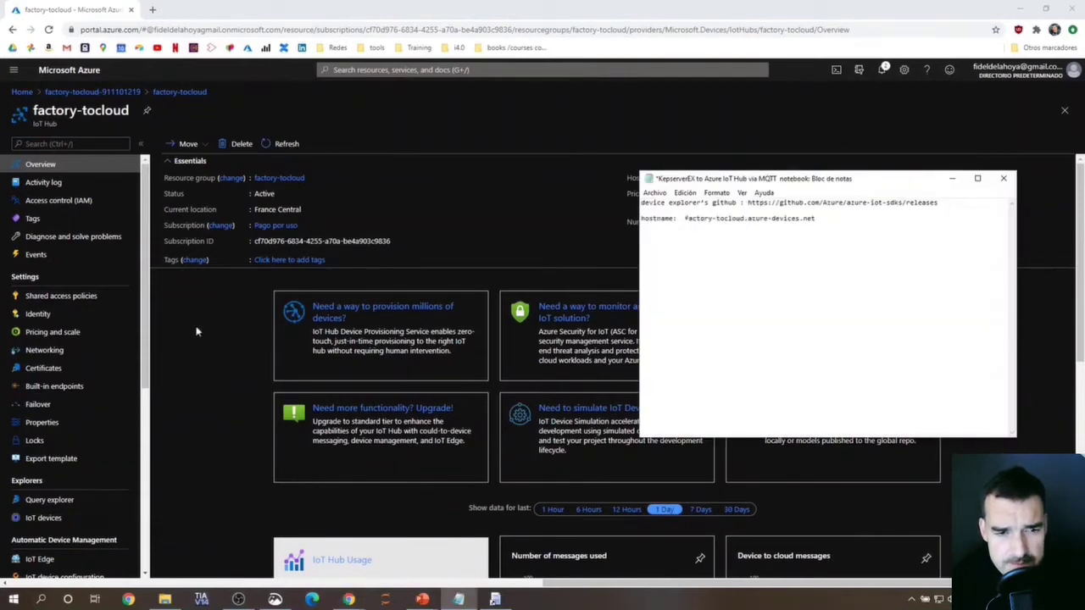
In the Azure portal, create a shared access policy named factory-tocloud with registry read, registry write, service connect and device connect permissions.
key("alt+Tab")
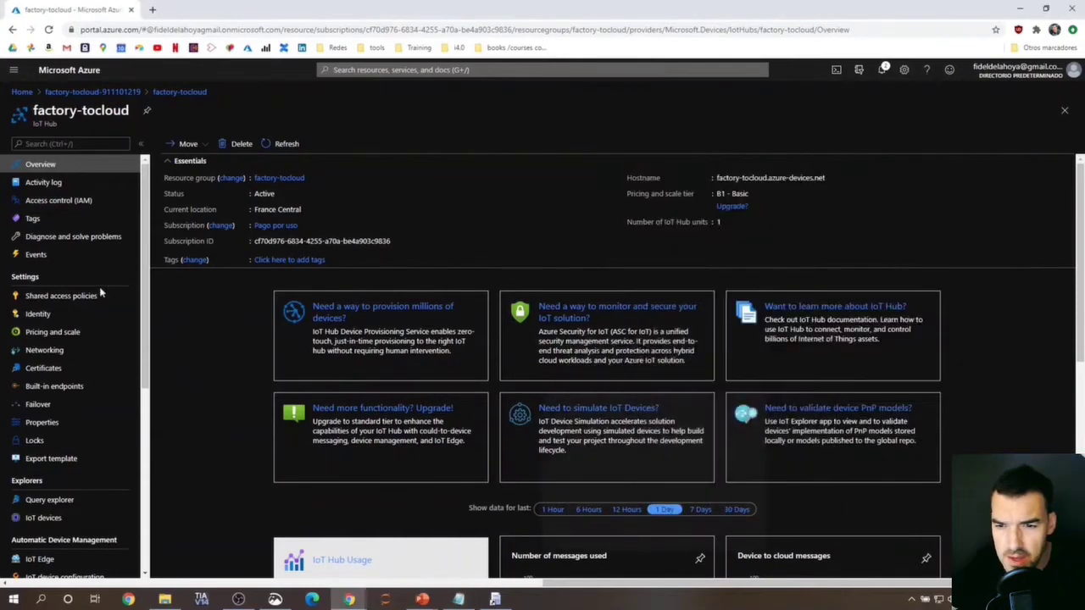
left_click(55, 298)
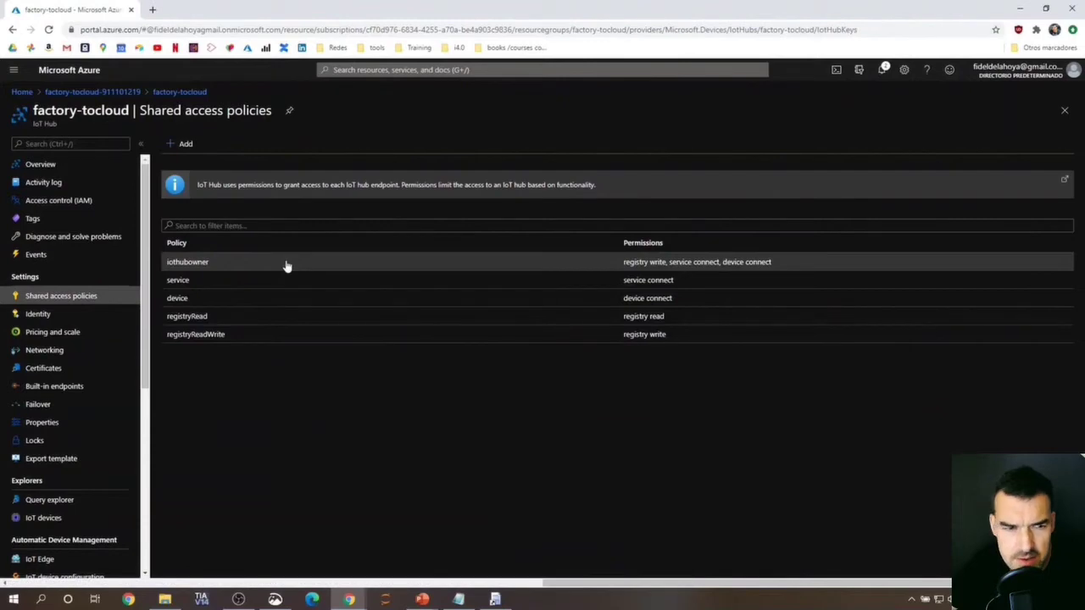
left_click(175, 150)
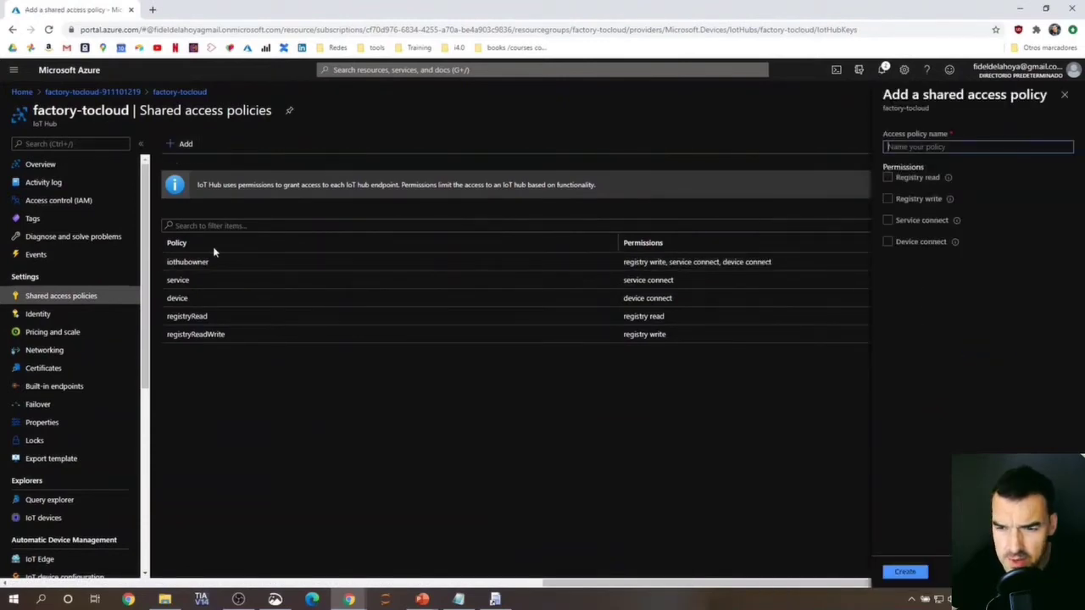
type("factory")
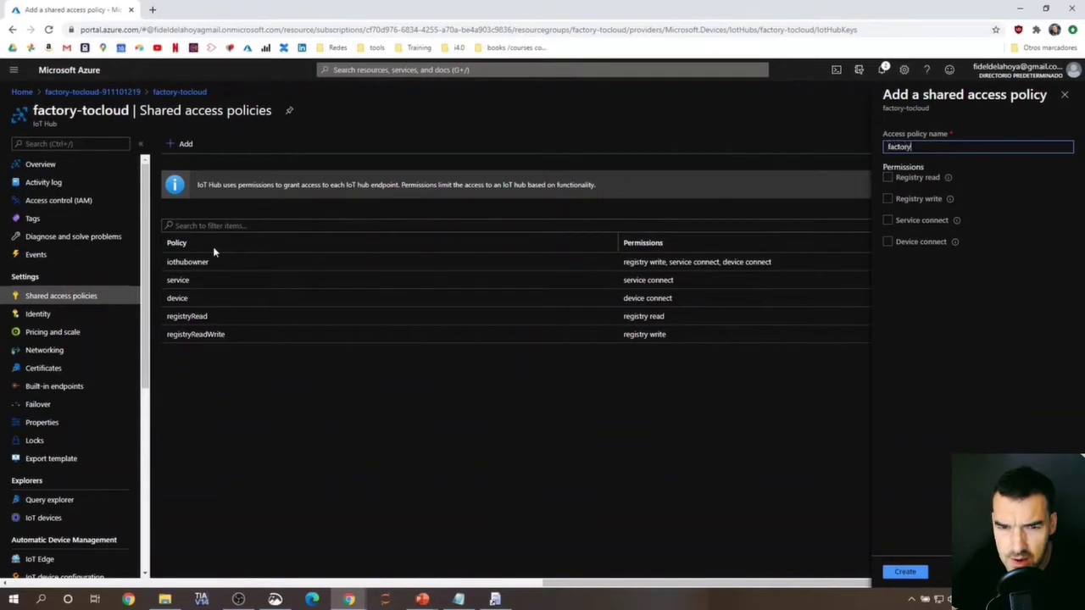
type("-tocloud")
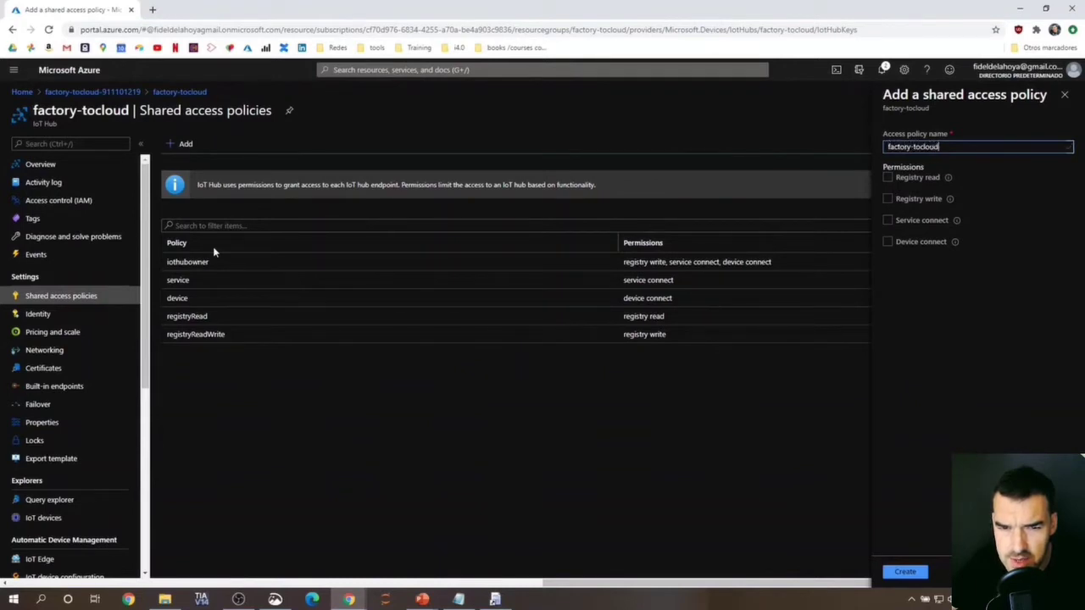
left_click(887, 177)
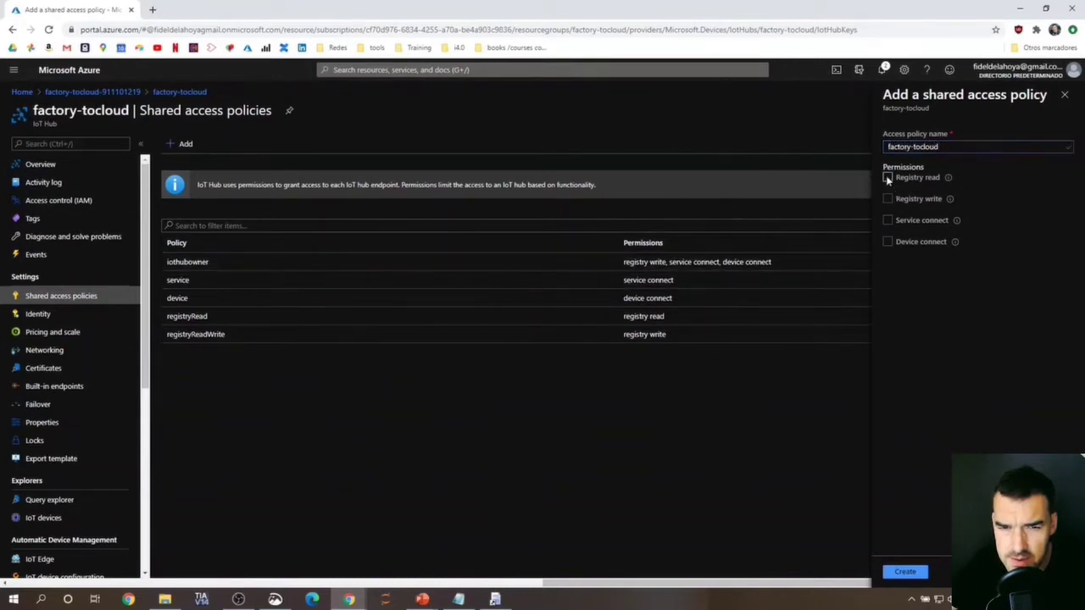
left_click(887, 198)
left_click(887, 220)
left_click(887, 242)
left_click(903, 572)
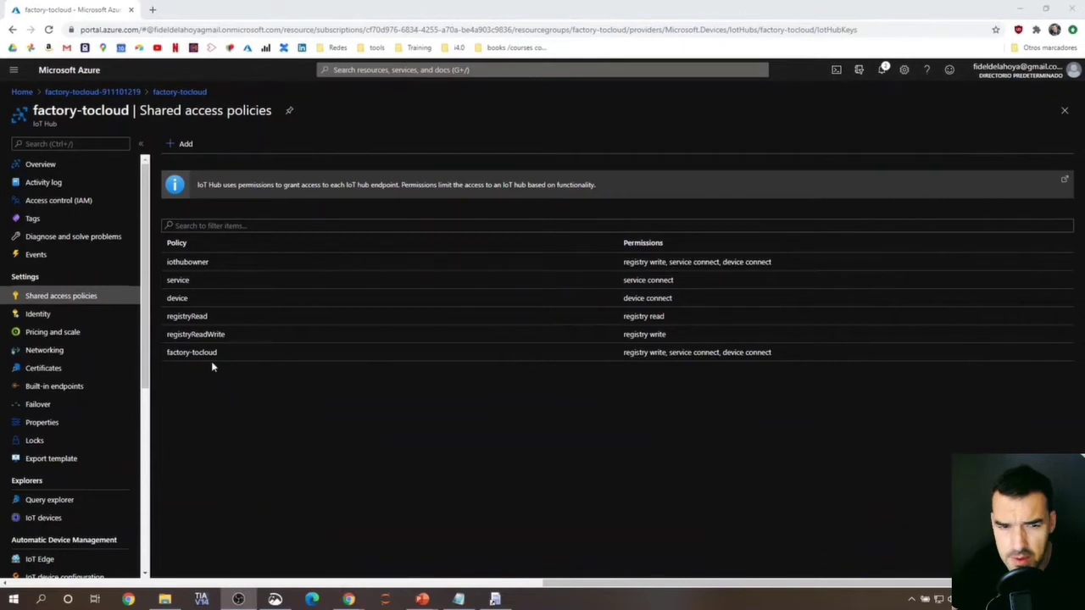
Copy the factory-tocloud policy's primary-key connection string and paste it into the Notepad notes under the label "CS primary key:".
left_click(205, 353)
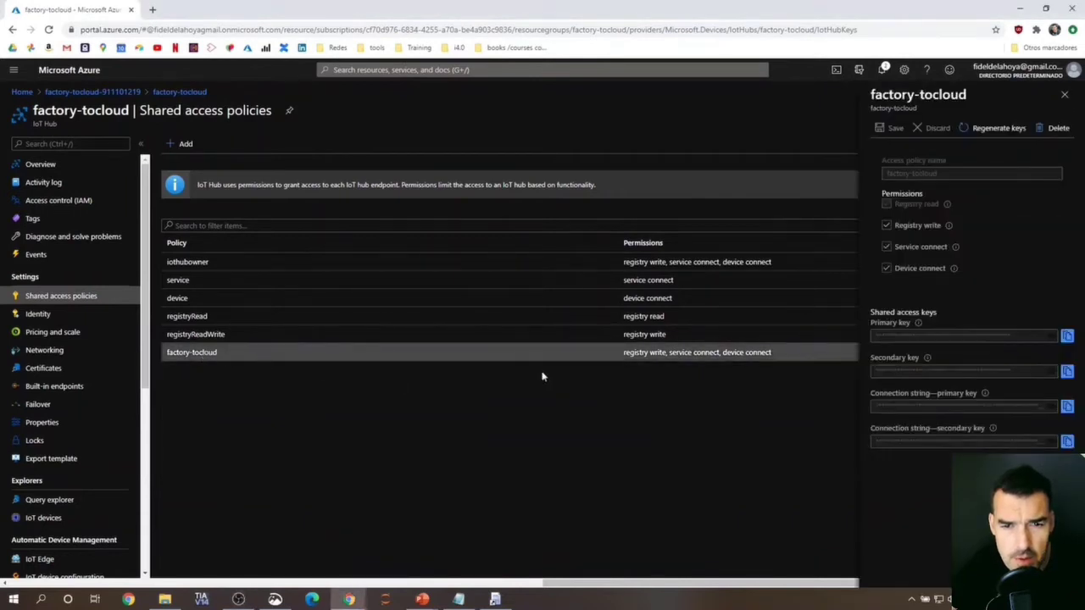
left_click(1066, 407)
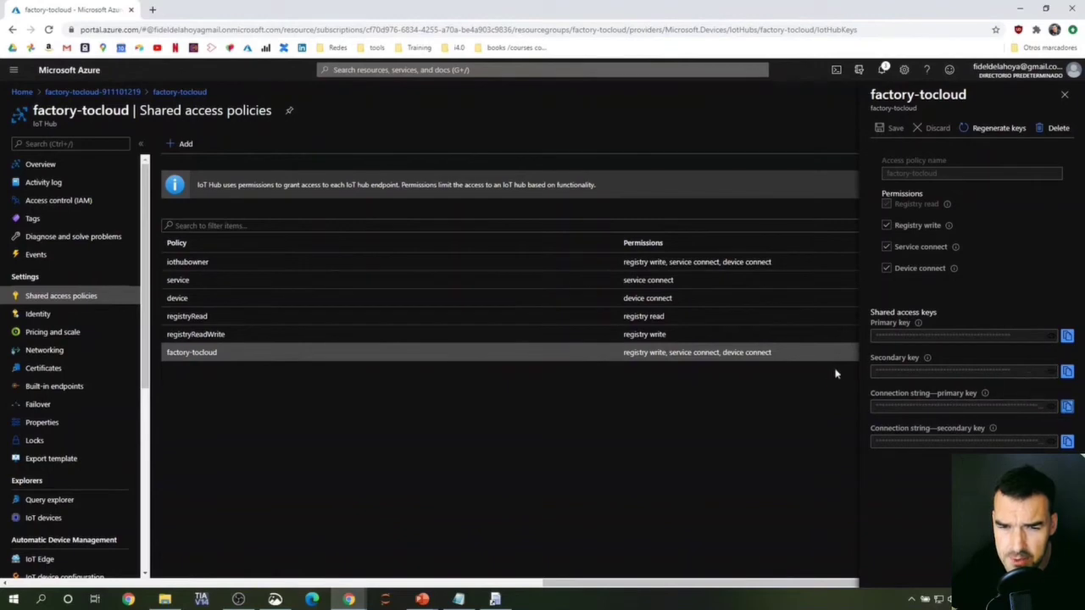
left_click(458, 599)
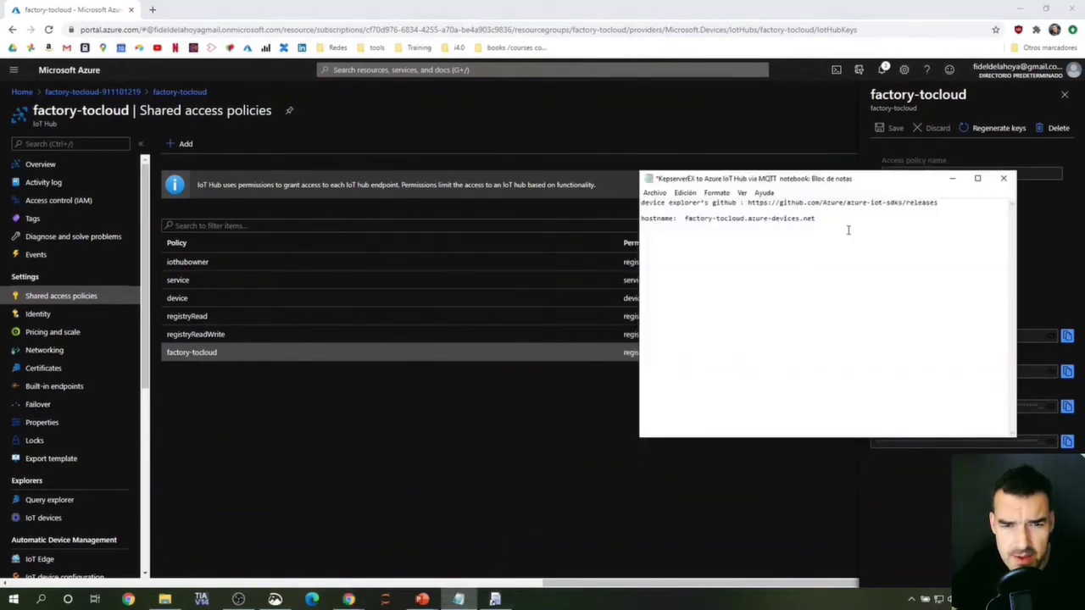
key("Return")
type("CS prim")
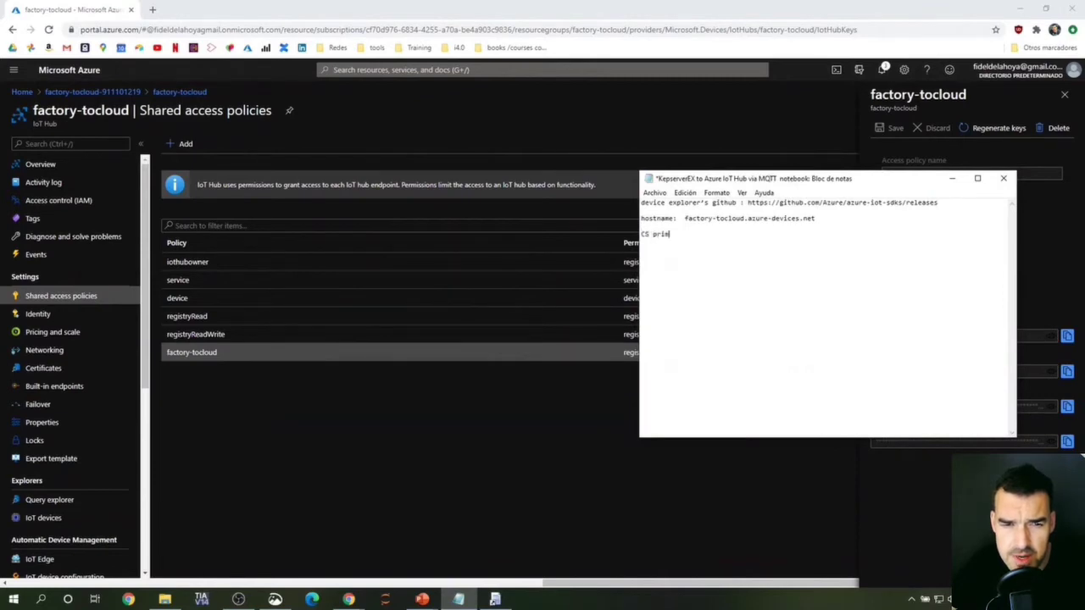
type("ary key:")
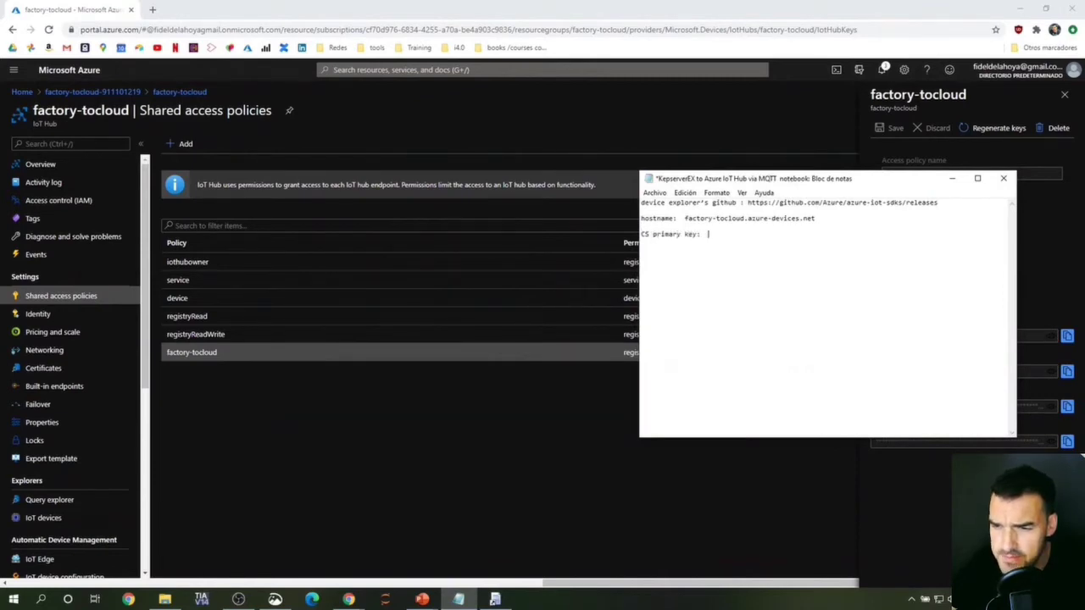
key("ctrl+v")
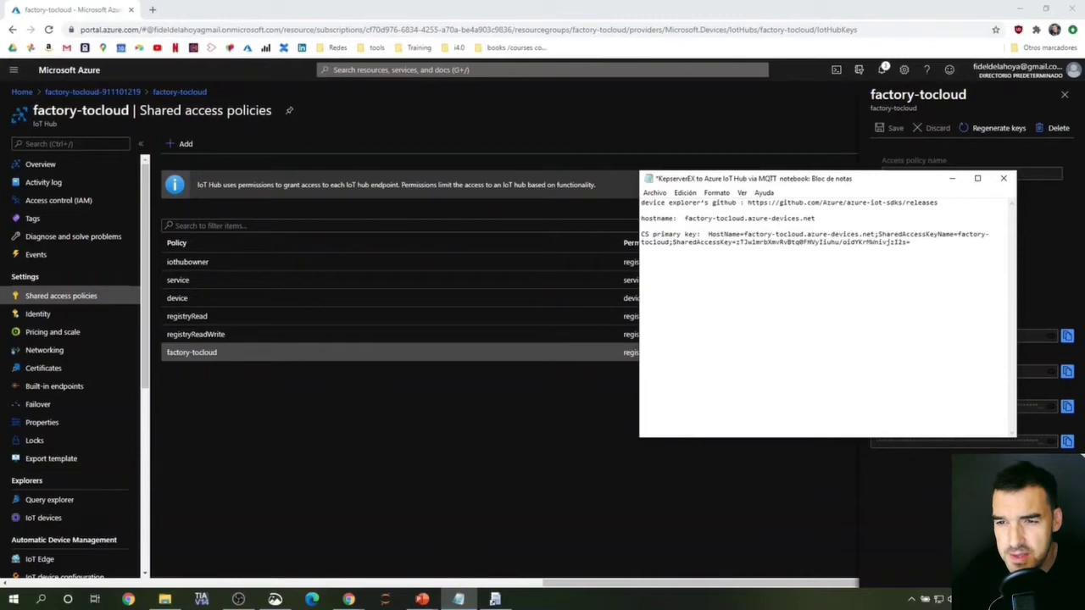
left_click(951, 180)
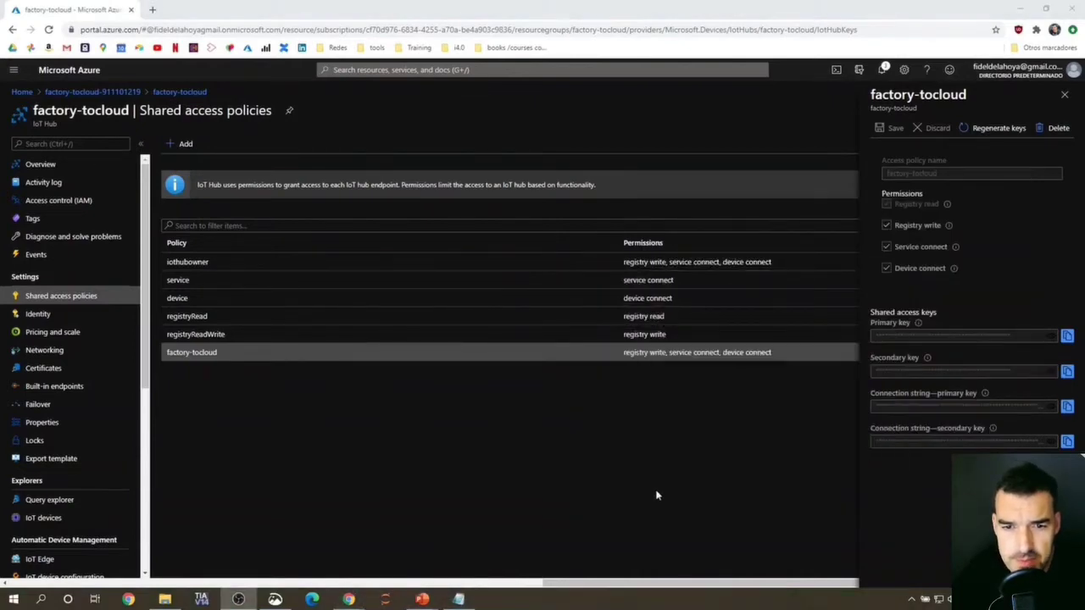
left_click(460, 600)
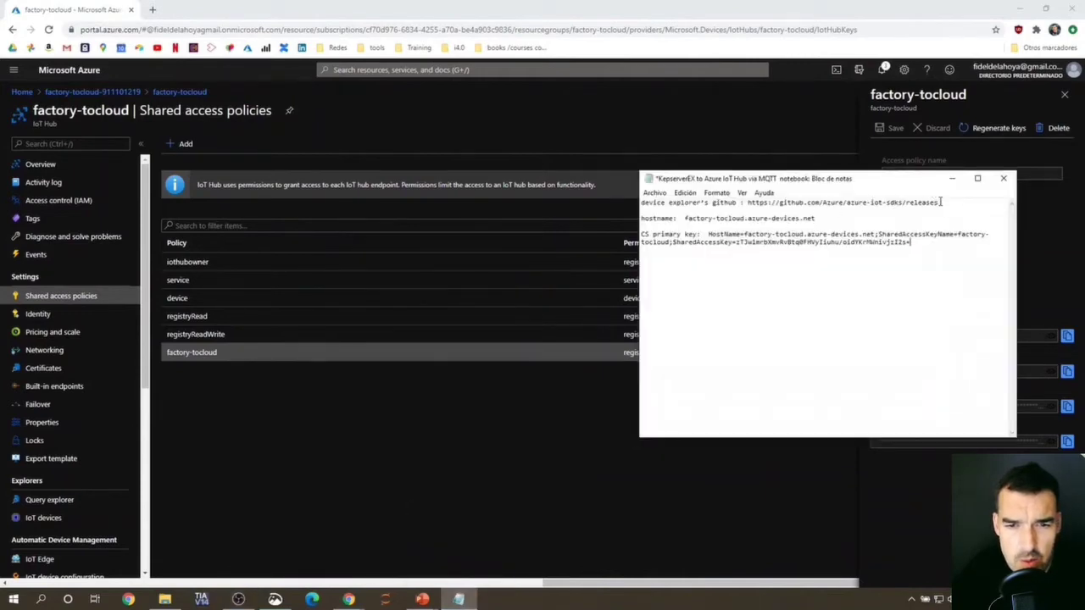
left_click_drag(940, 202, 745, 206)
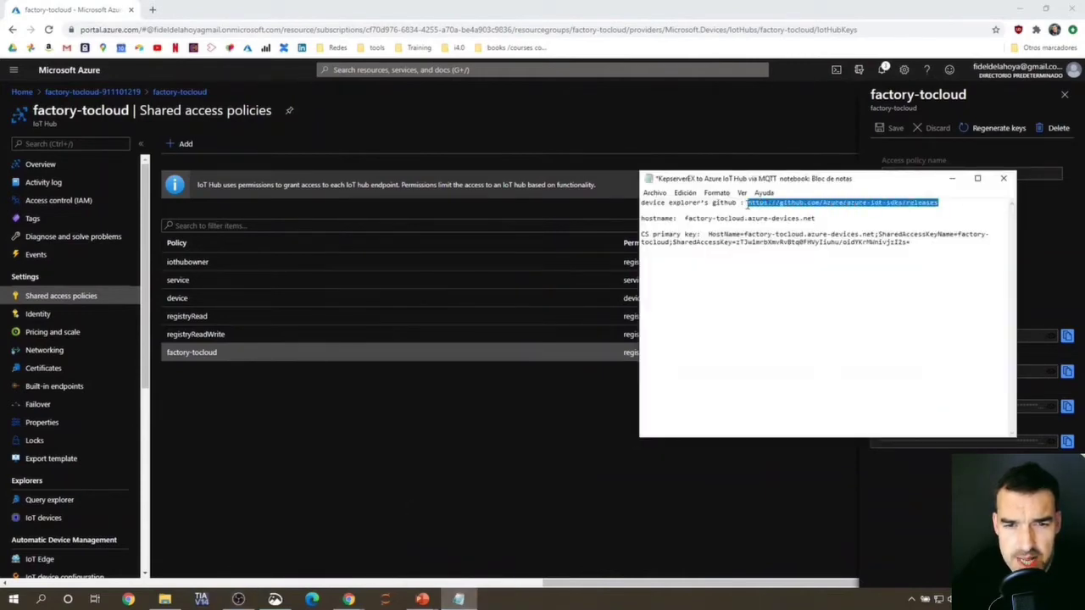
left_click(152, 10)
key("ctrl+v")
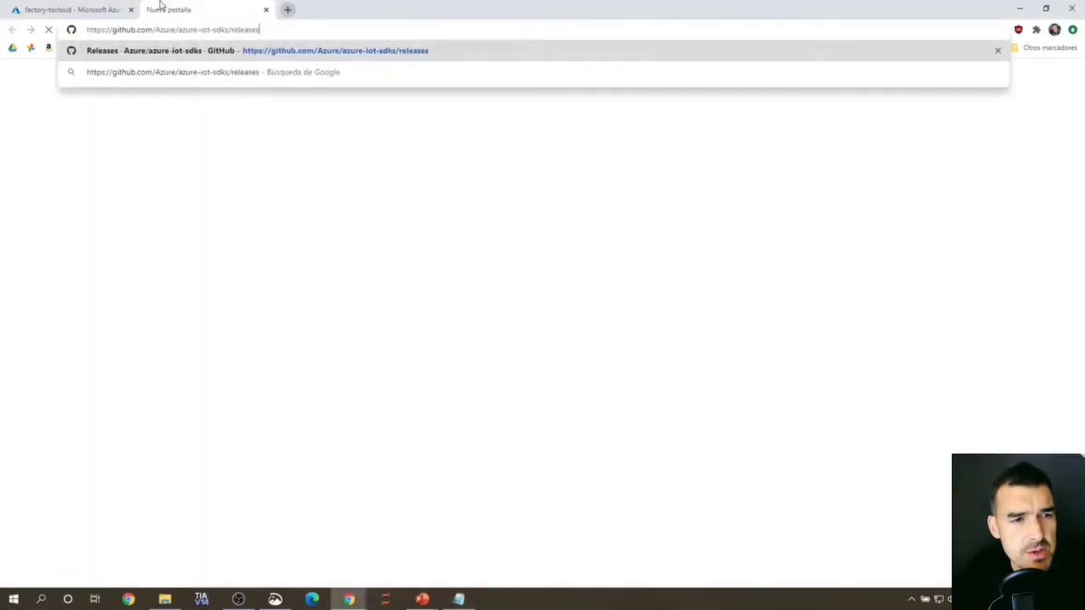
key("Return")
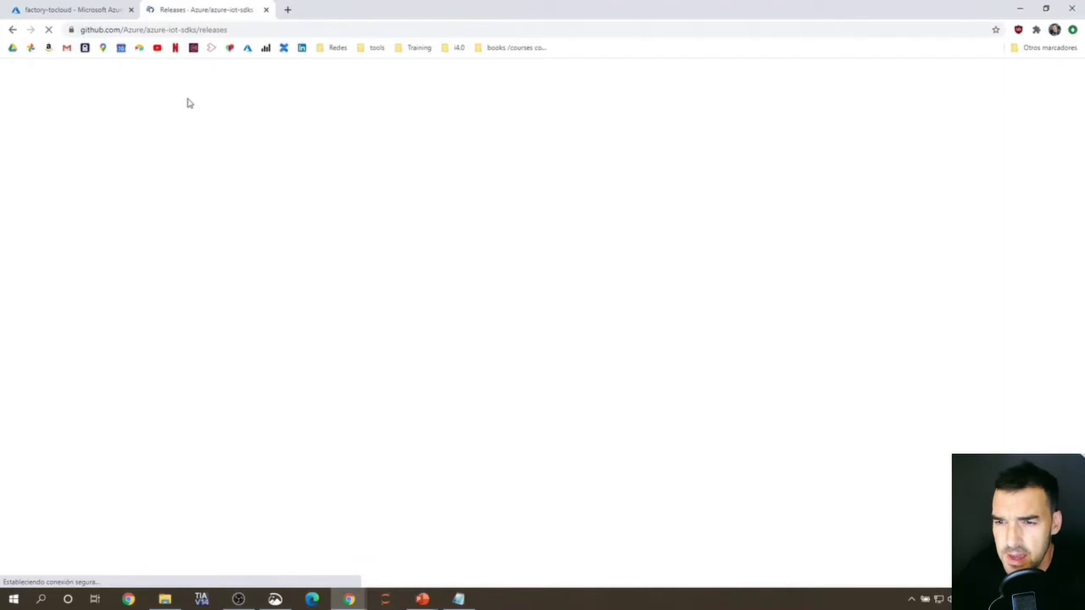
Find the release assets that include the Device Explorer installer and download SetupDeviceExplorer.msi.
scroll(314, 280, "down", 7)
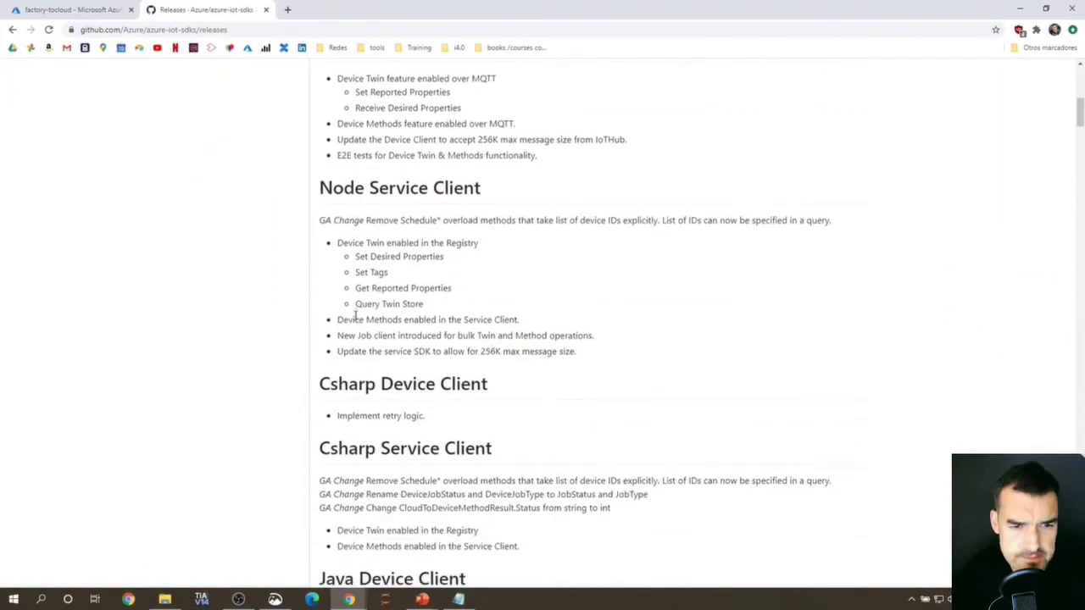
scroll(355, 316, "down", 8)
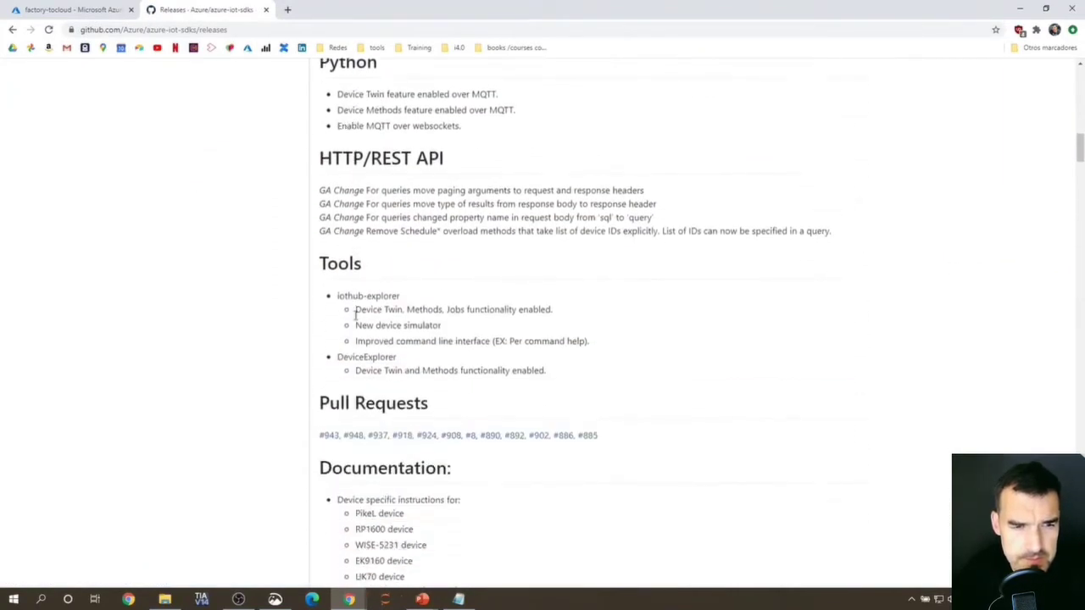
scroll(355, 317, "down", 4)
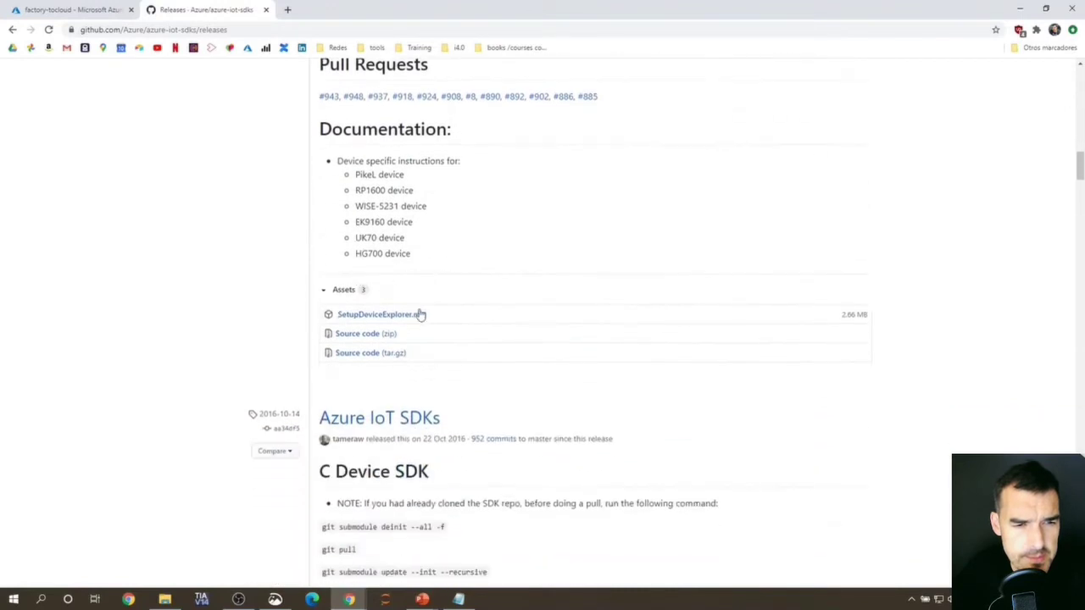
left_click(419, 315)
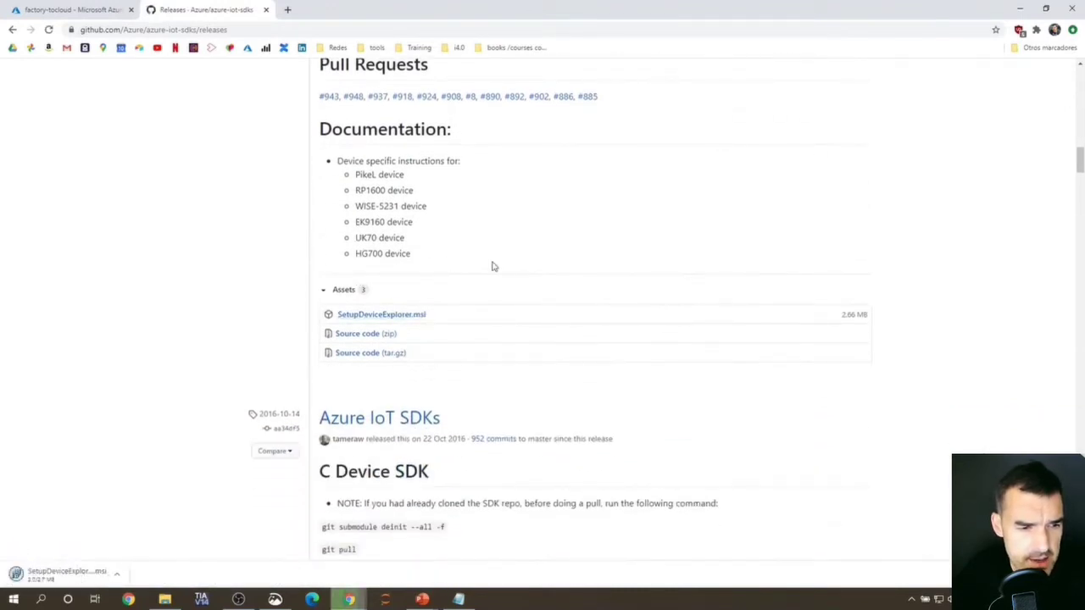
Run the downloaded installer and install DeviceExplorer with the default settings, closing the wizard at the end.
left_click(59, 572)
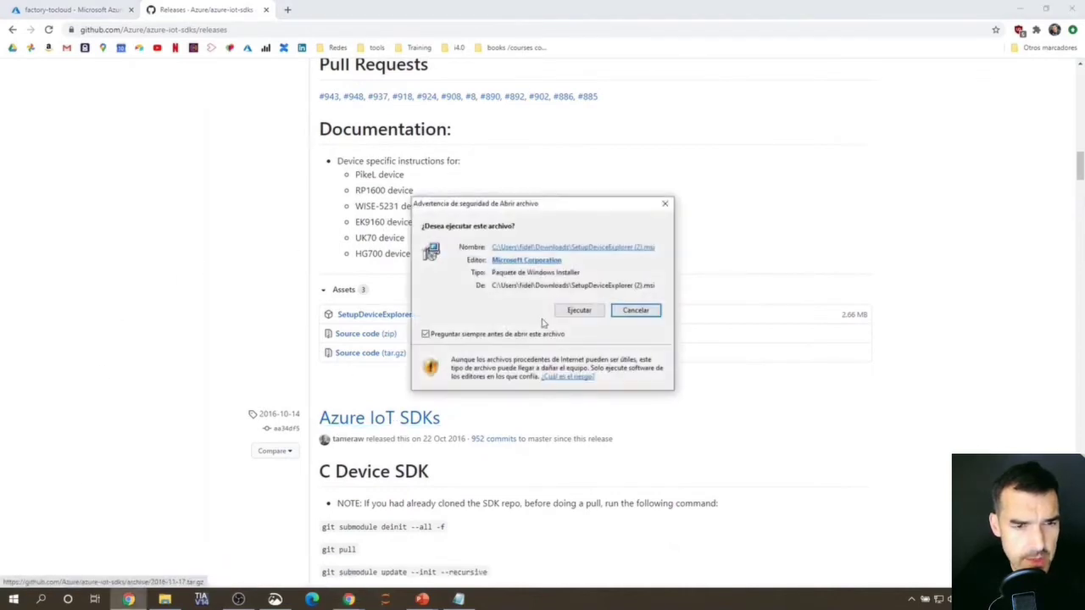
left_click(573, 315)
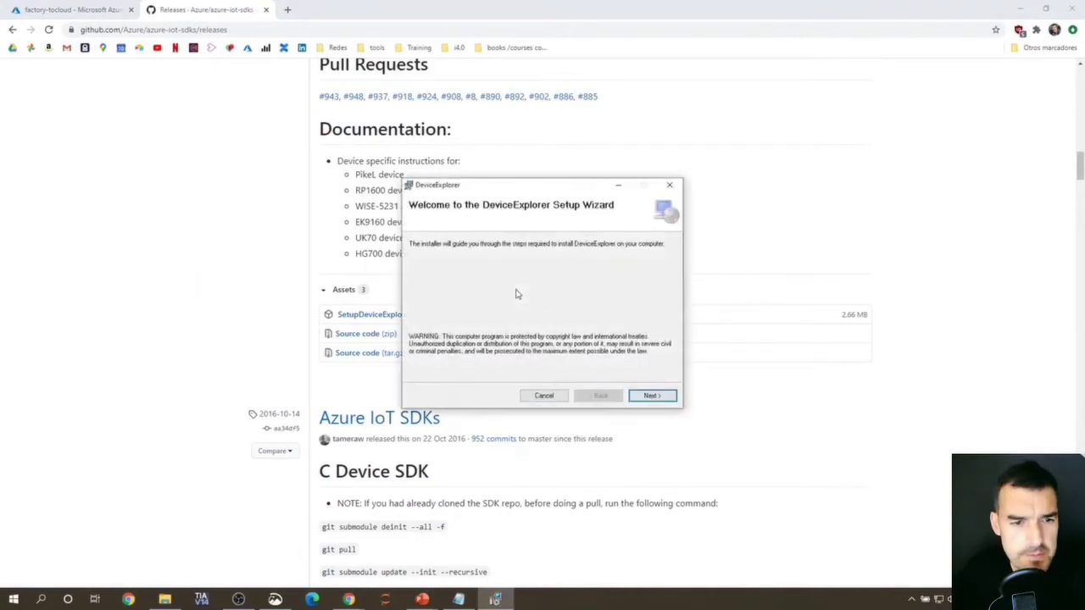
left_click(647, 395)
left_click(669, 398)
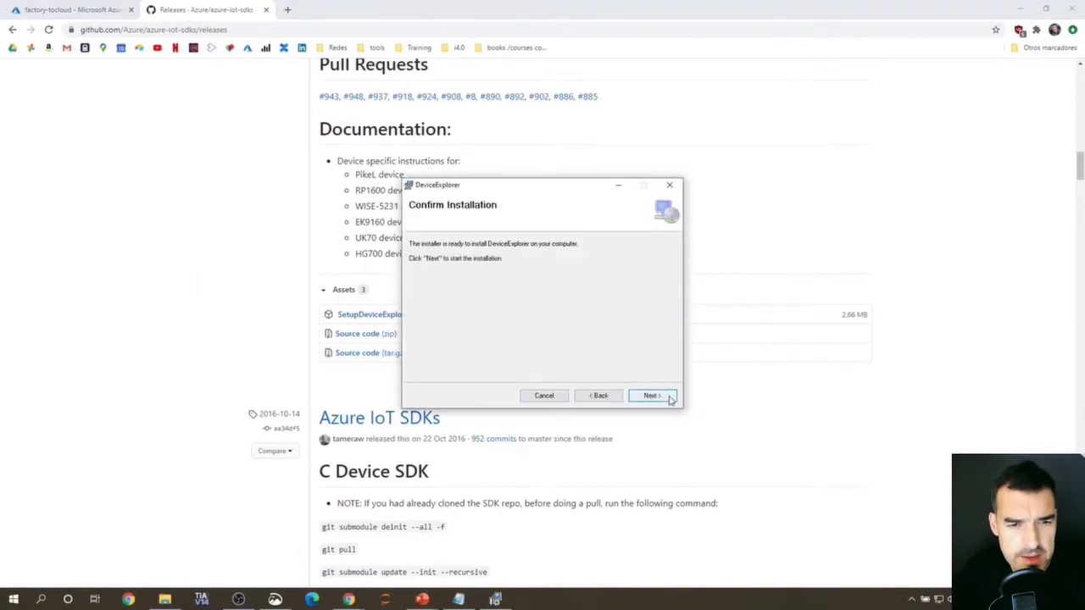
left_click(651, 396)
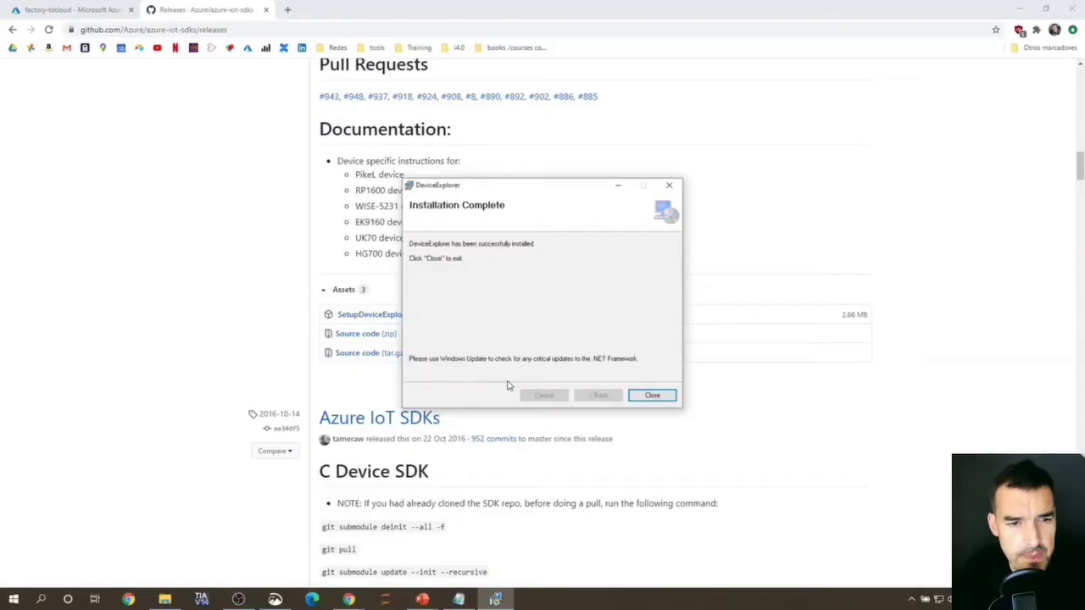
left_click(650, 398)
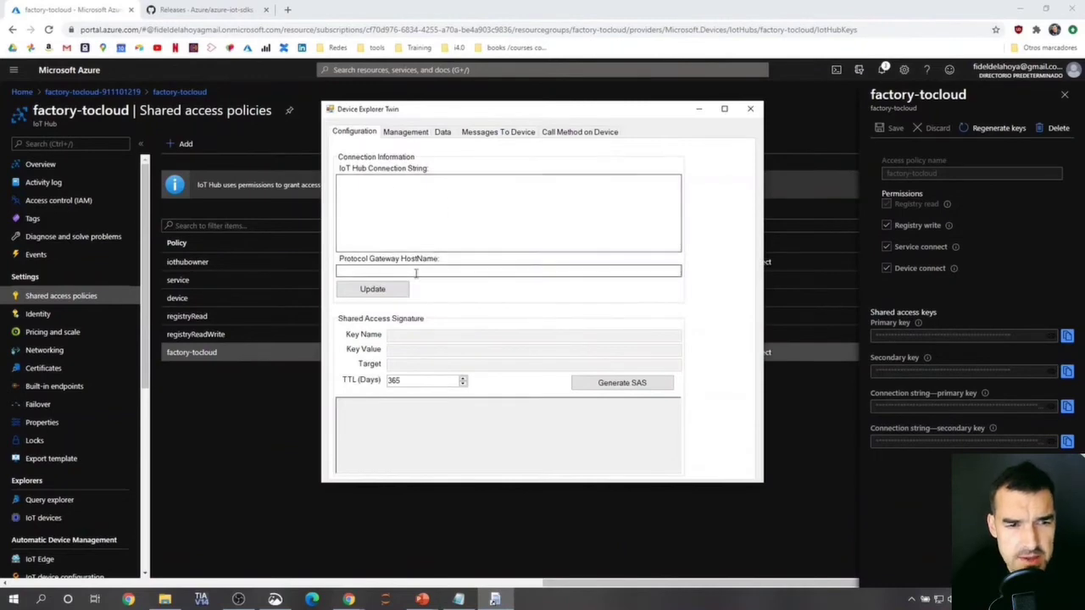
Copy the primary-key connection string from the Notepad notes into Device Explorer Twin's IoT Hub Connection String.
left_click(458, 599)
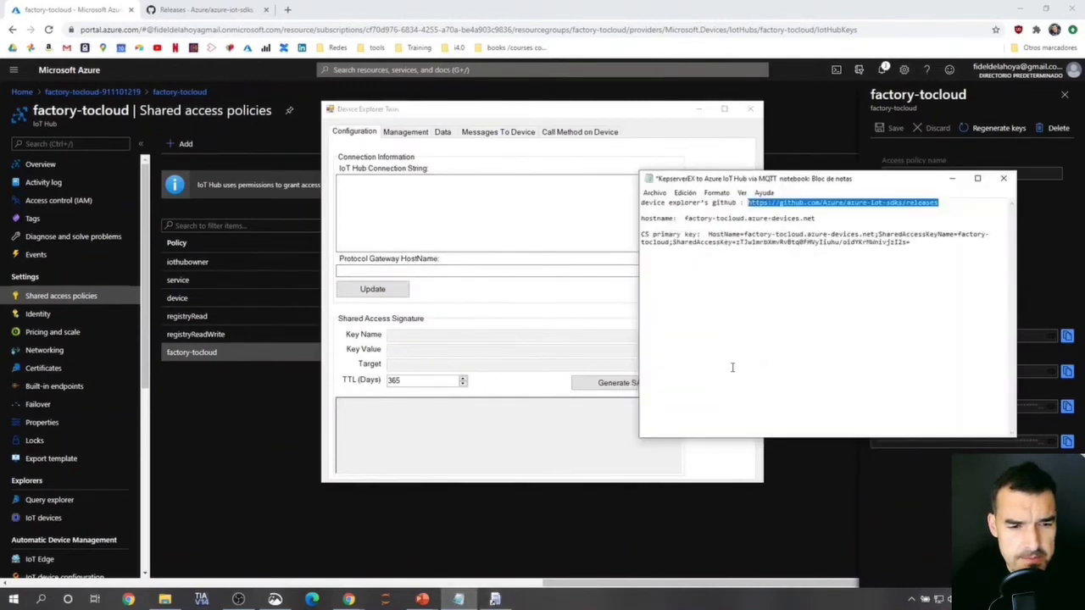
left_click_drag(707, 234, 915, 246)
key("ctrl+c")
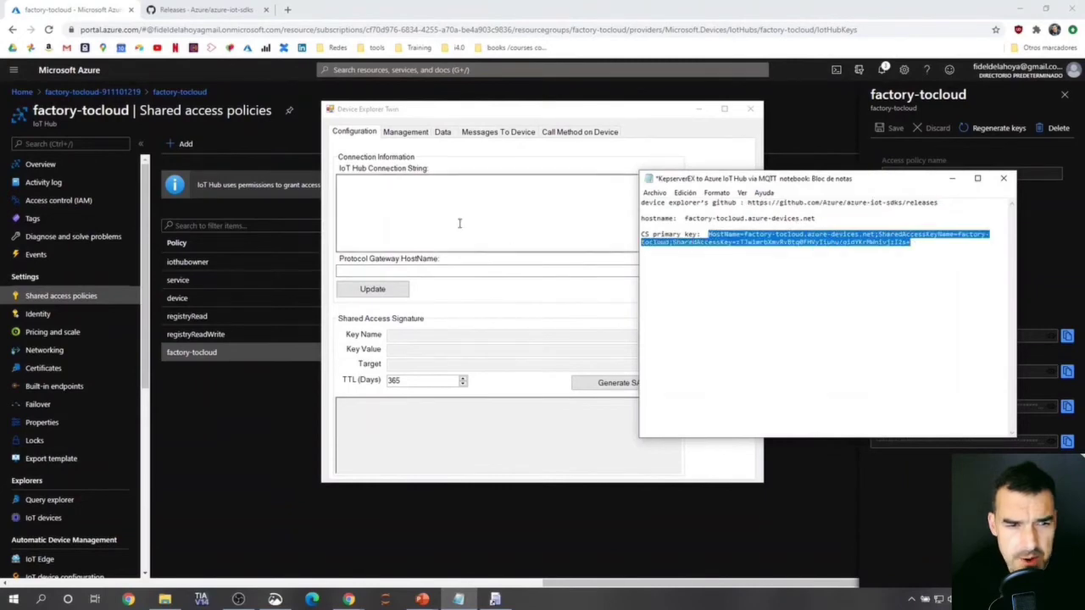
left_click(441, 201)
key("ctrl+v")
Copy the hostname factory-tocloud.azure-devices.net from the notes into Device Explorer Twin's Protocol Gateway HostName and update the connection settings.
left_click(821, 241)
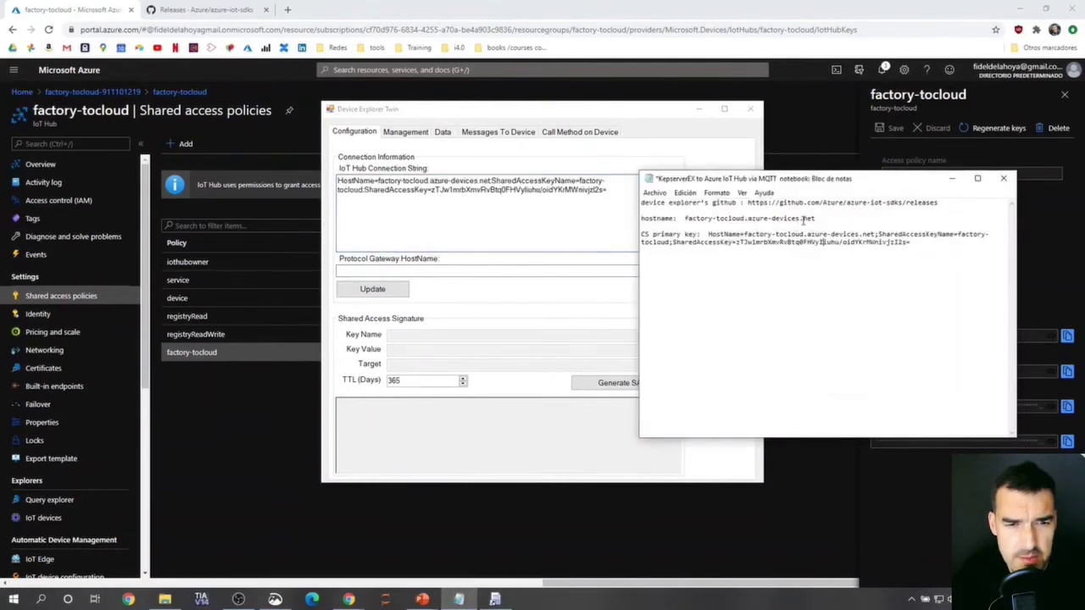
left_click_drag(818, 219, 695, 218)
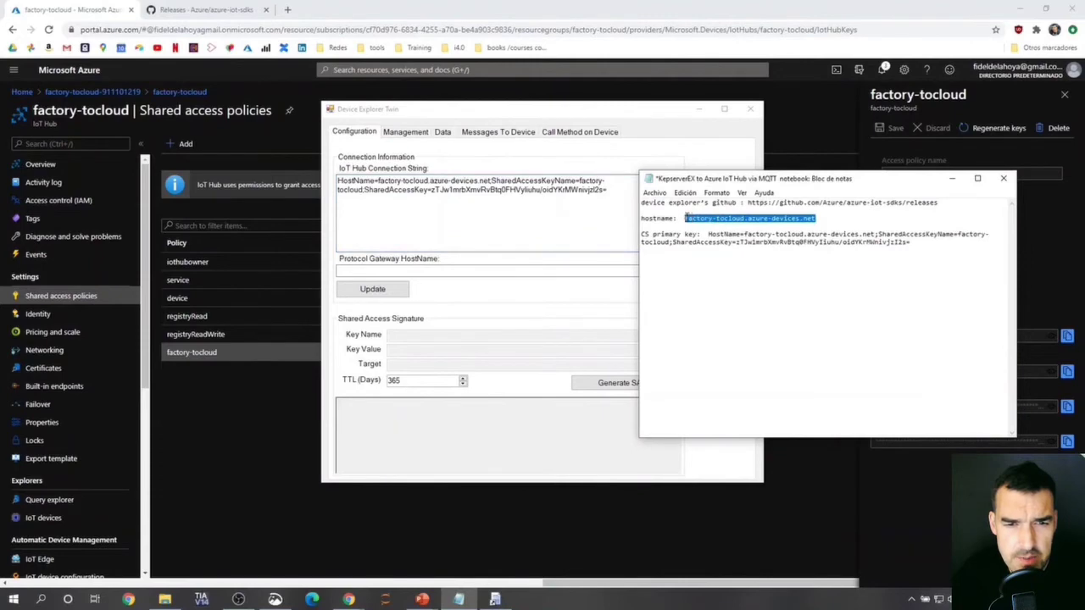
key("ctrl+c")
left_click(449, 271)
key("ctrl+v")
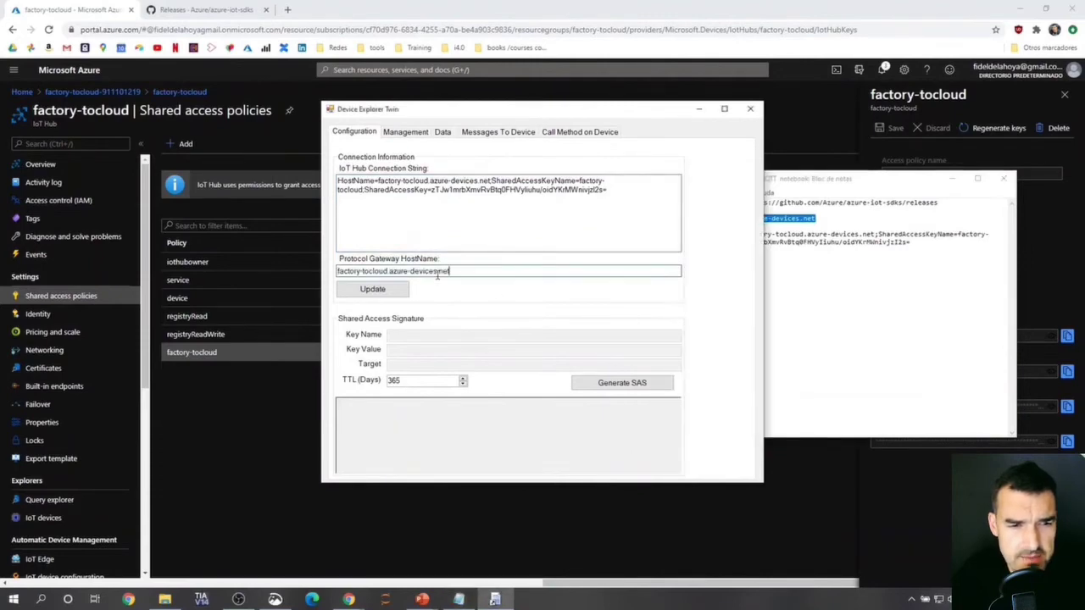
left_click(388, 294)
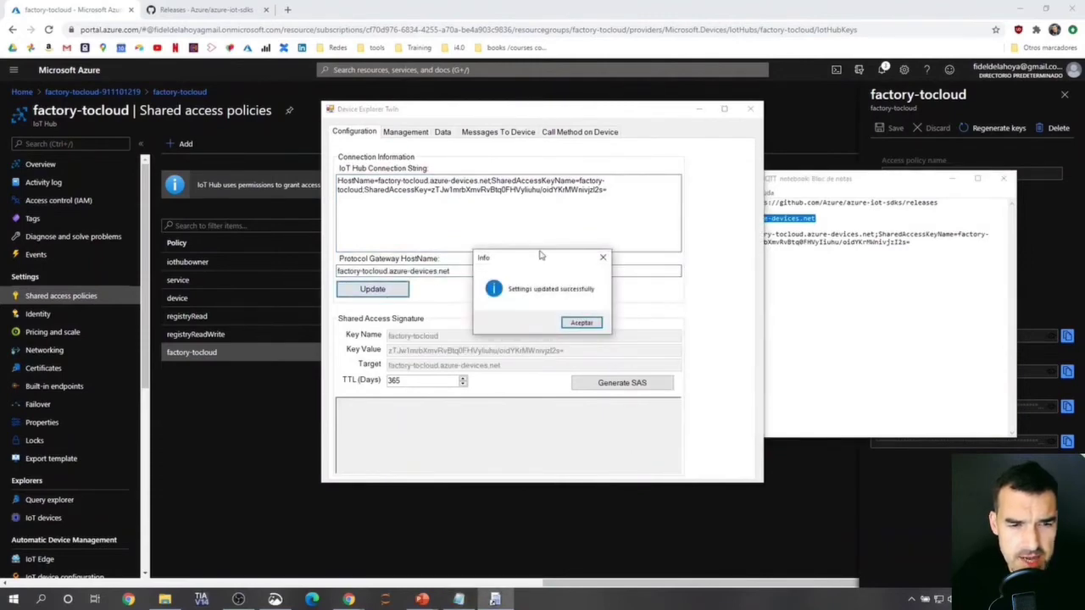
left_click(581, 323)
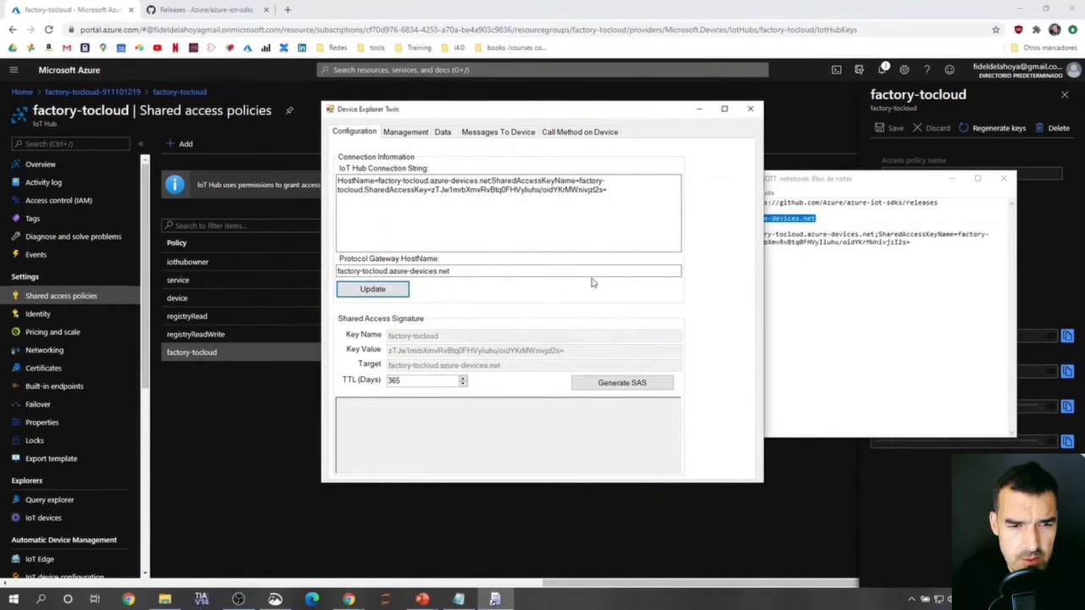
Create a device with the ID vibration-mqtt, using security-key authentication and auto-generated keys.
left_click(411, 134)
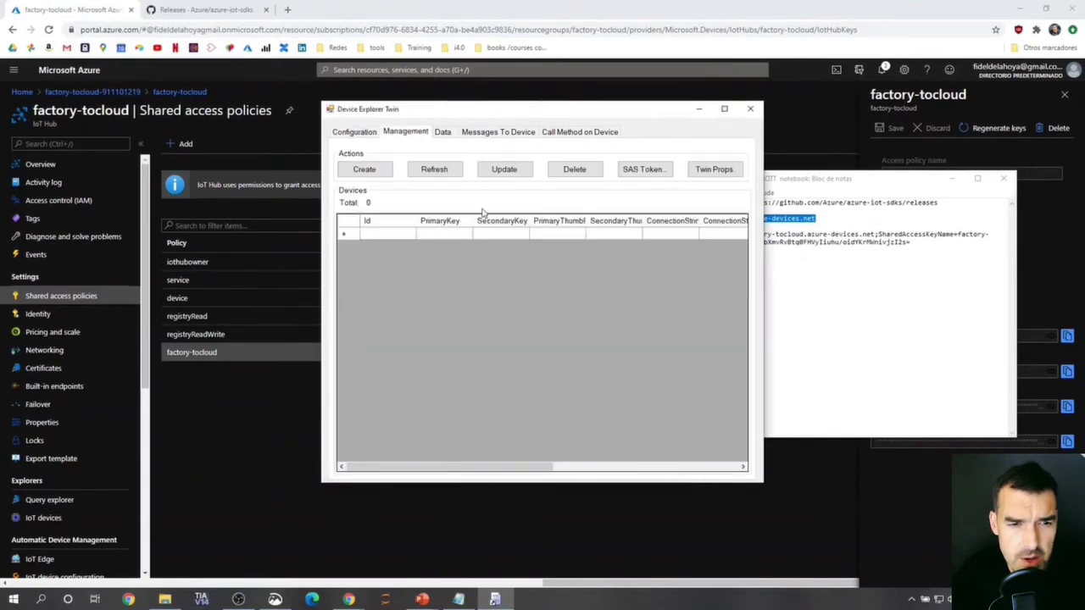
left_click(380, 172)
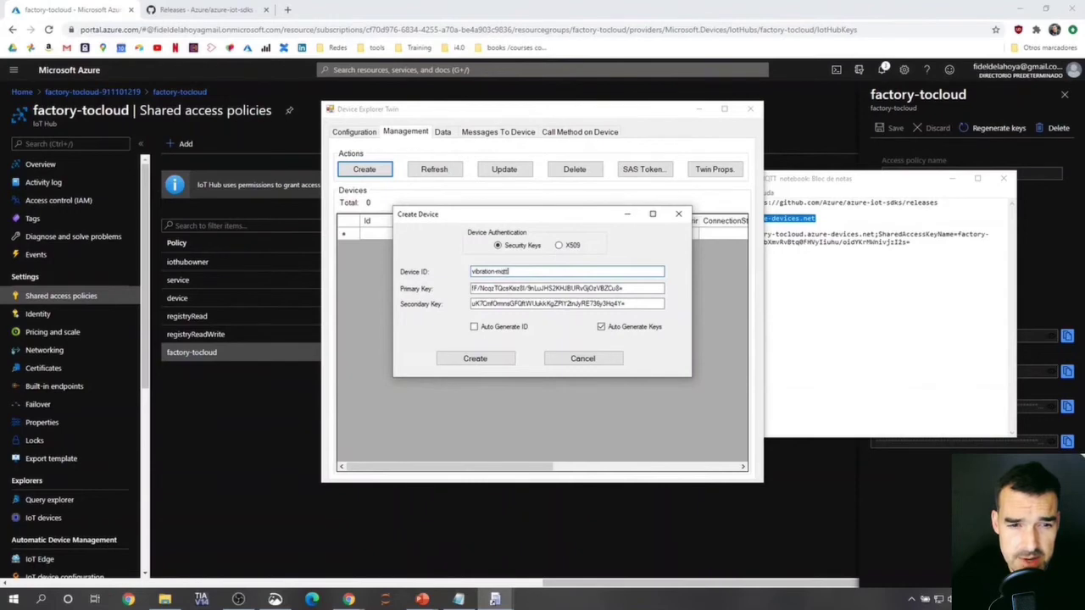
left_click(488, 363)
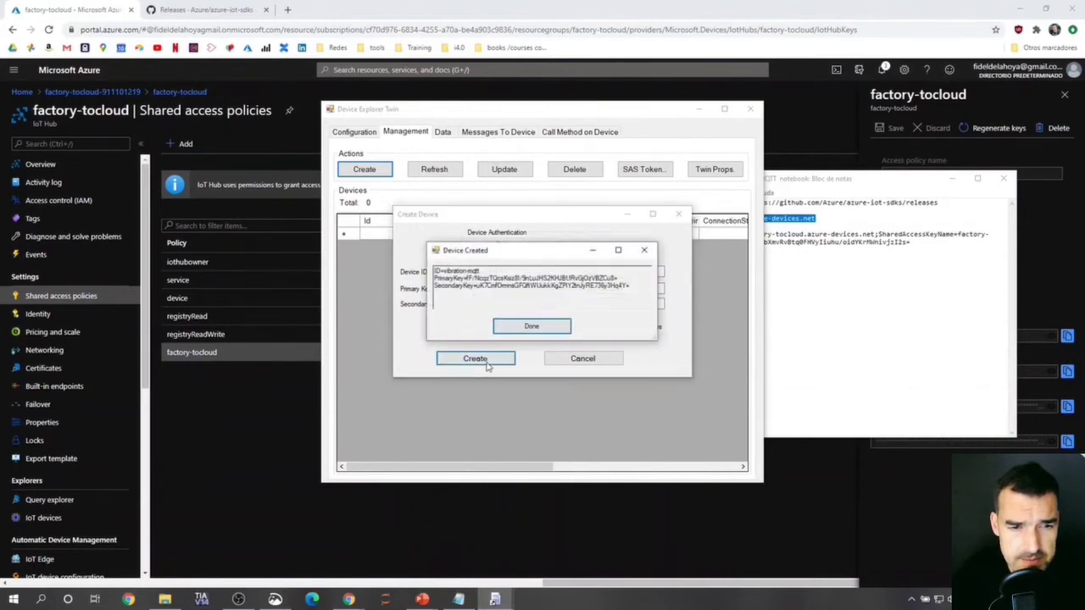
left_click(531, 326)
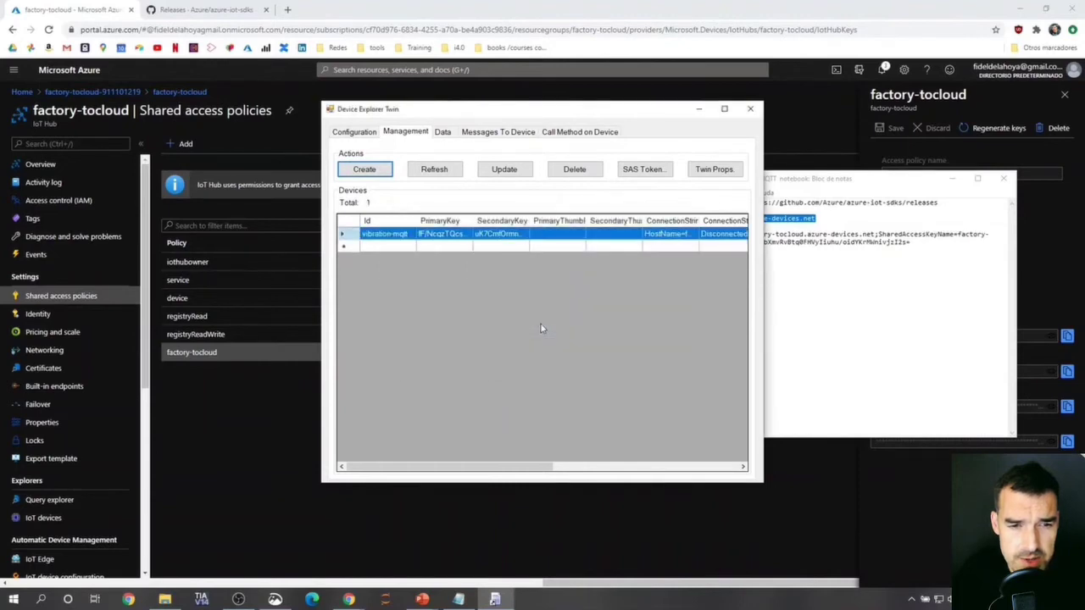
Generate a SAS token for the vibration-mqtt device with a TTL of 365 days.
left_click(904, 391)
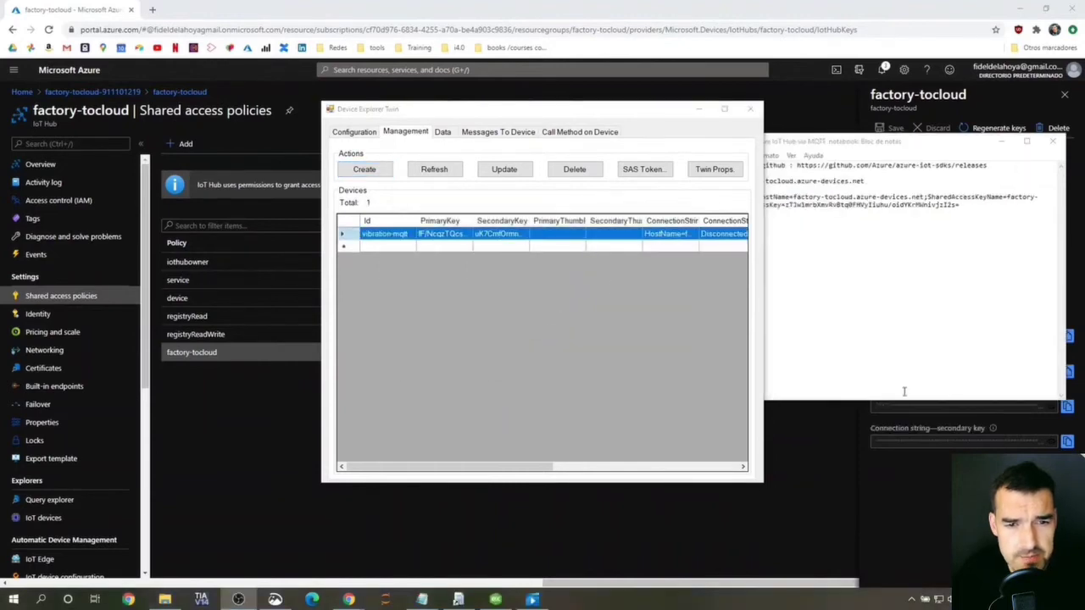
left_click(635, 171)
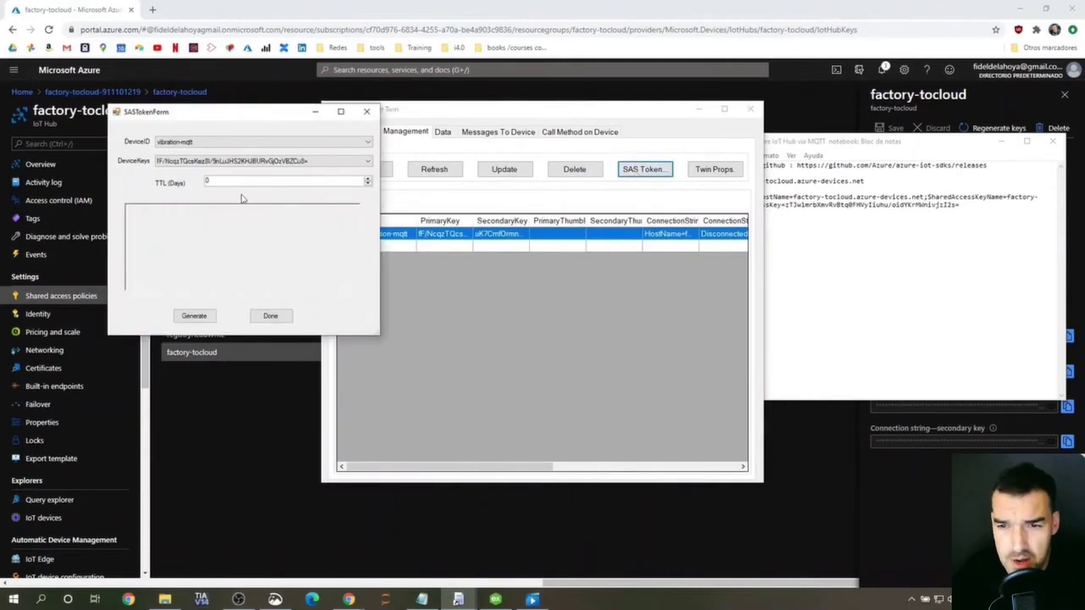
type("365")
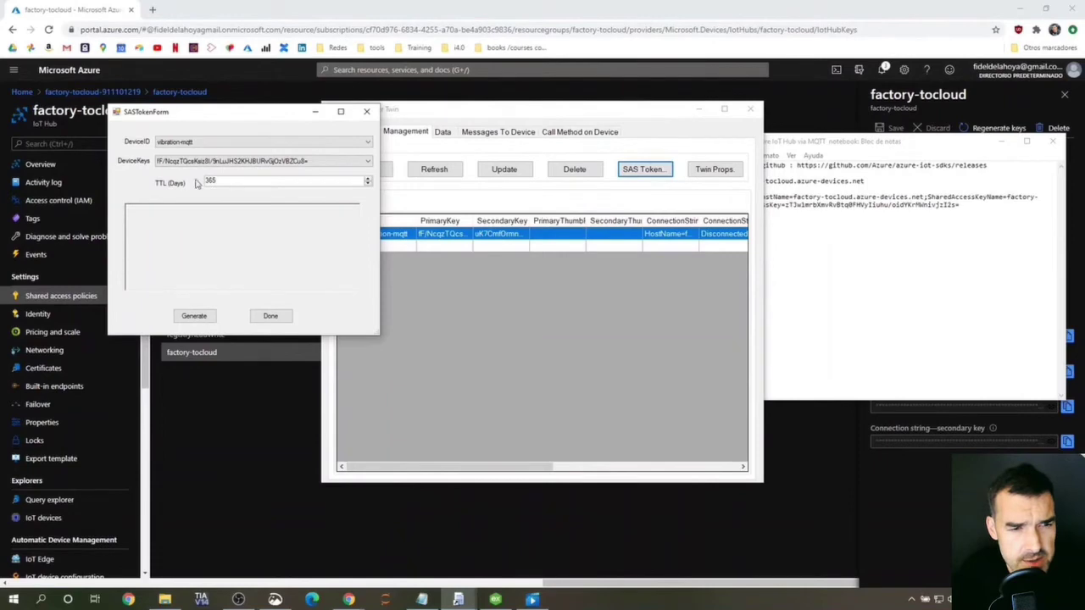
left_click(201, 318)
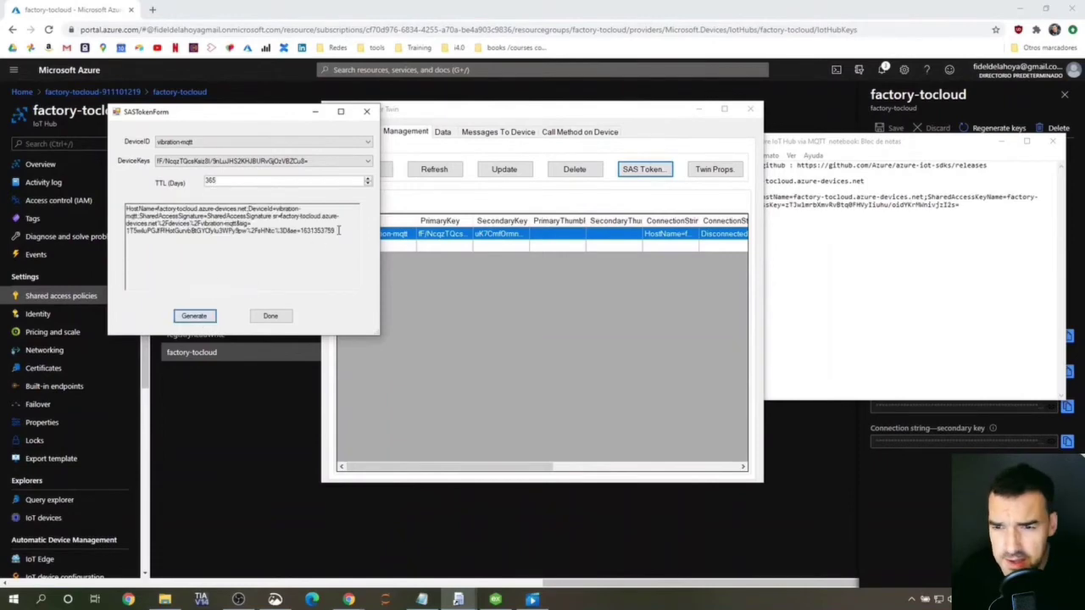
Copy the generated SAS token into the Notepad notes under "SAS Token", remove everything before "SharedAccessSignature sr=", and close the token form.
left_click_drag(338, 229, 127, 207)
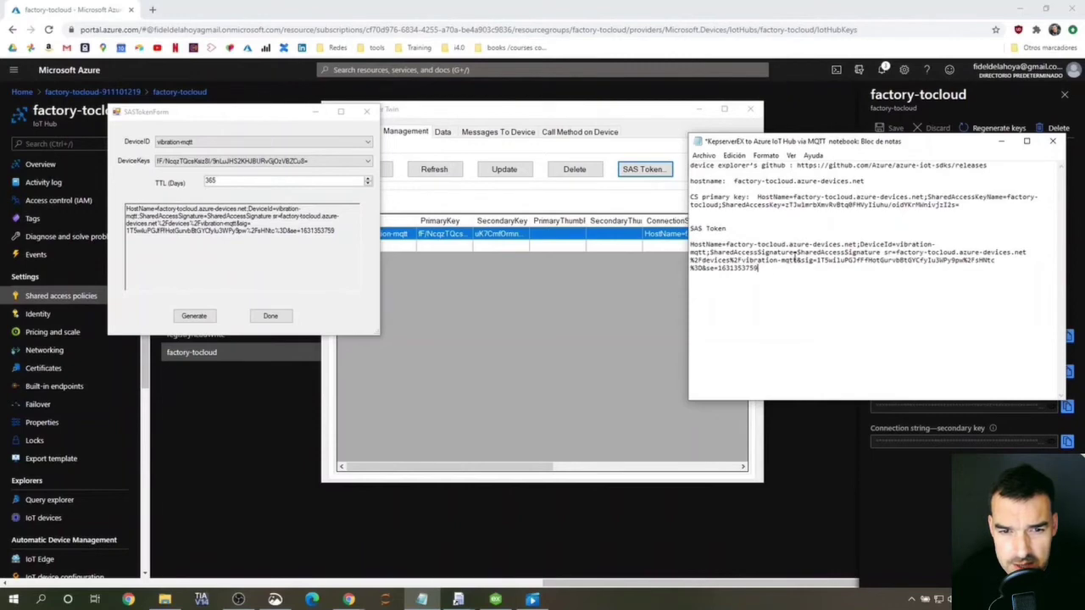
left_click_drag(797, 252, 691, 245)
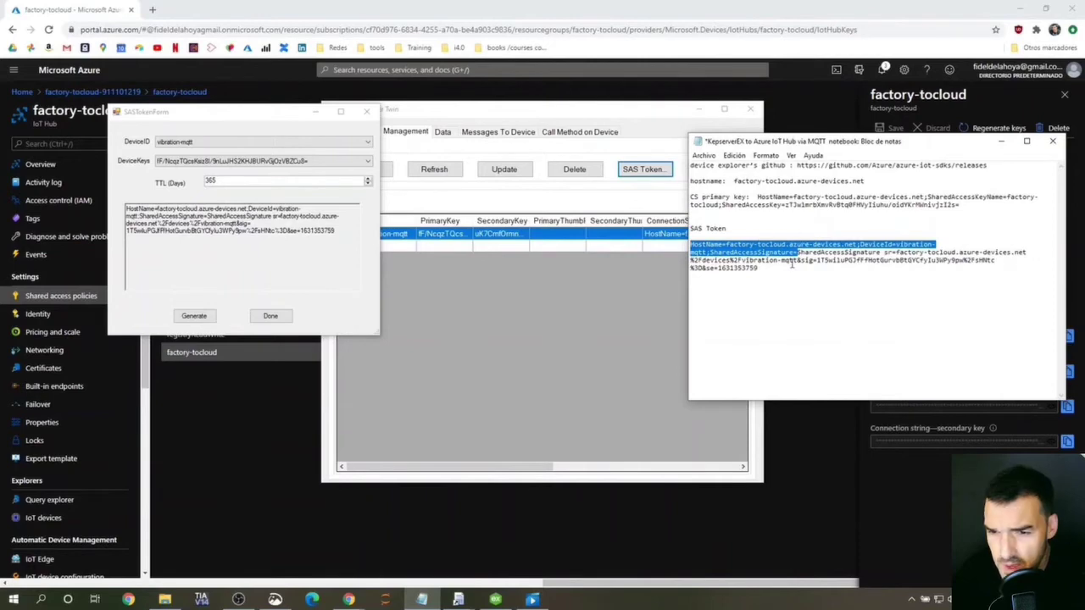
key("BackSpace")
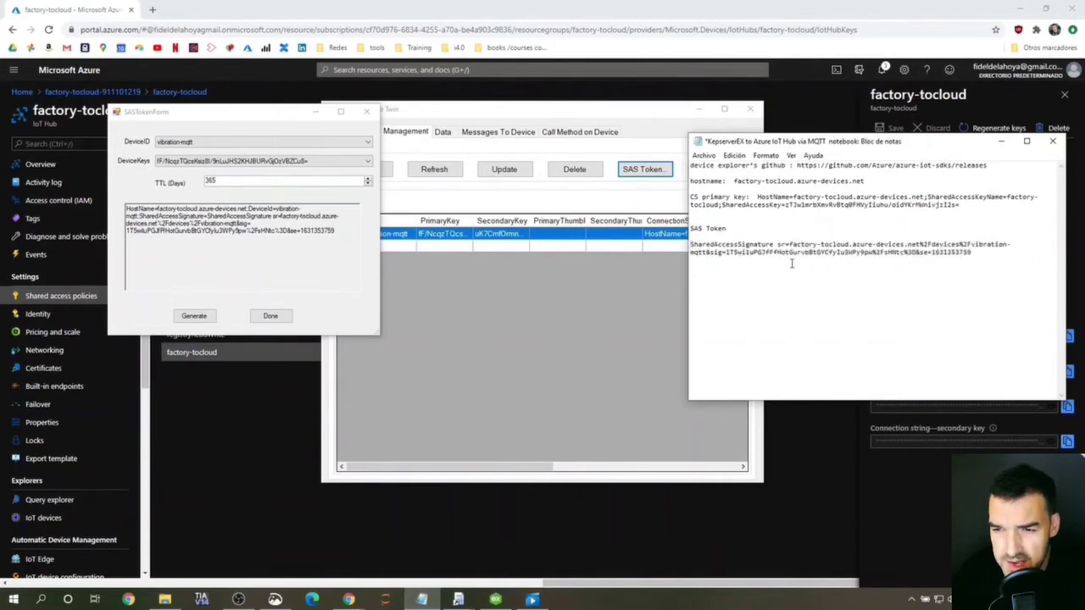
left_click(271, 316)
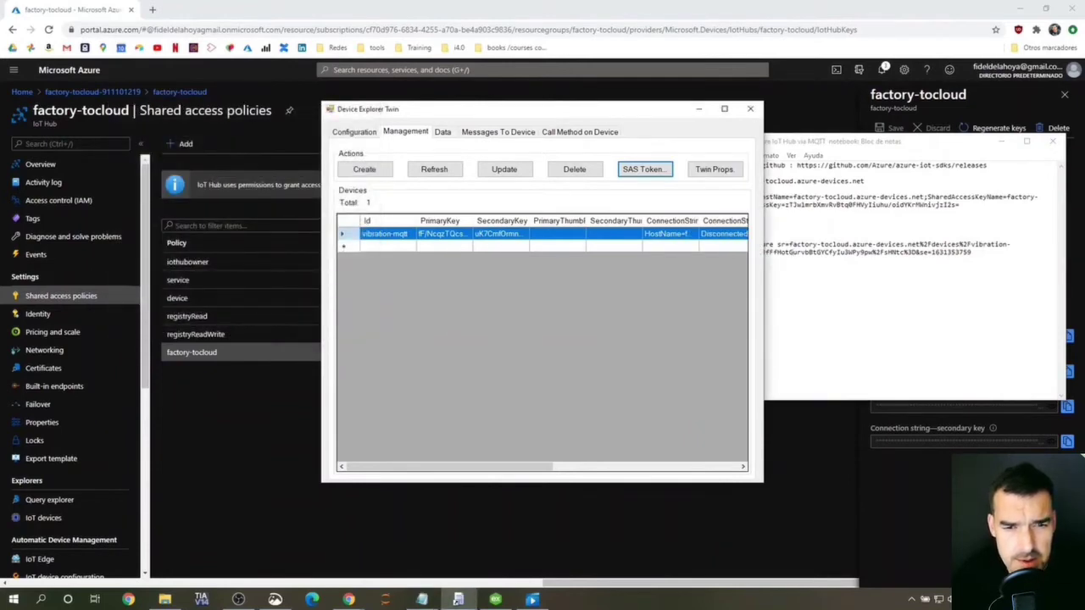
Search for kepware server in a new browser tab and download the free KEPServerEX demo from the Kepware product page.
left_click(261, 424)
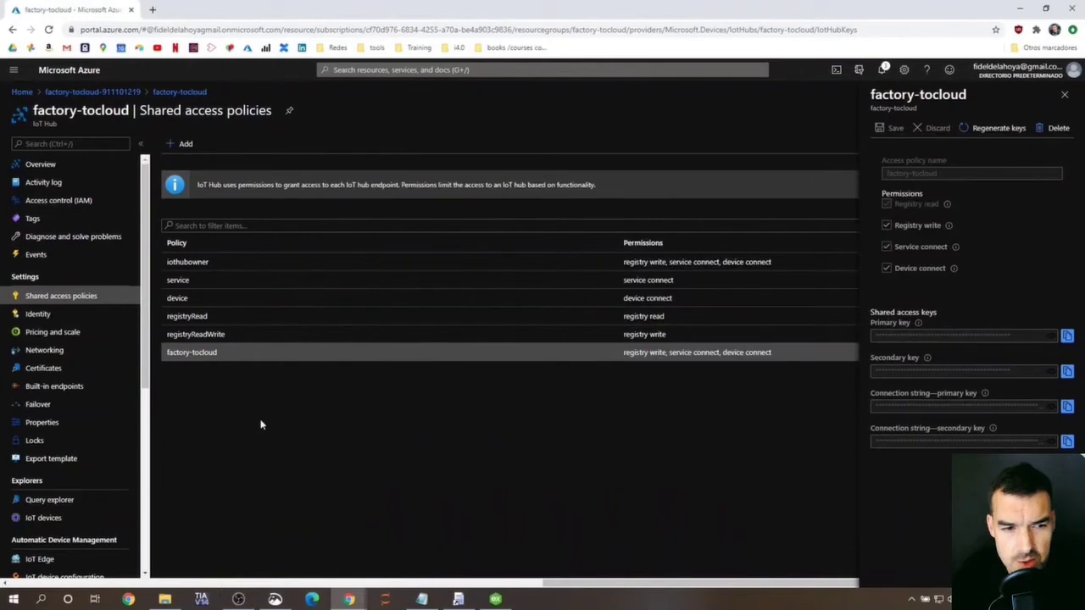
left_click(153, 9)
type("ke")
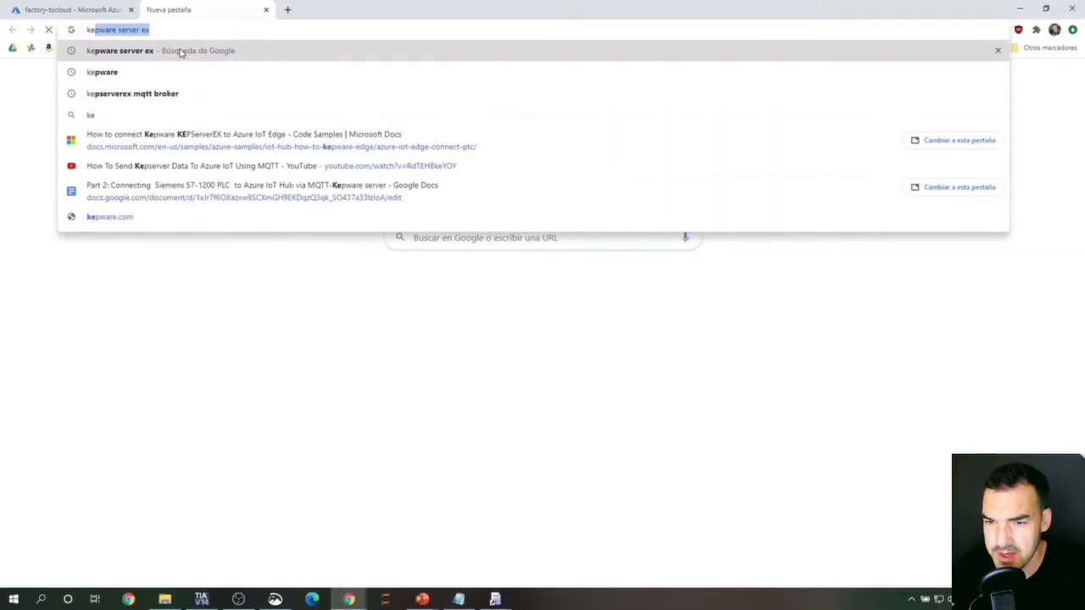
type("pware server")
key("Return")
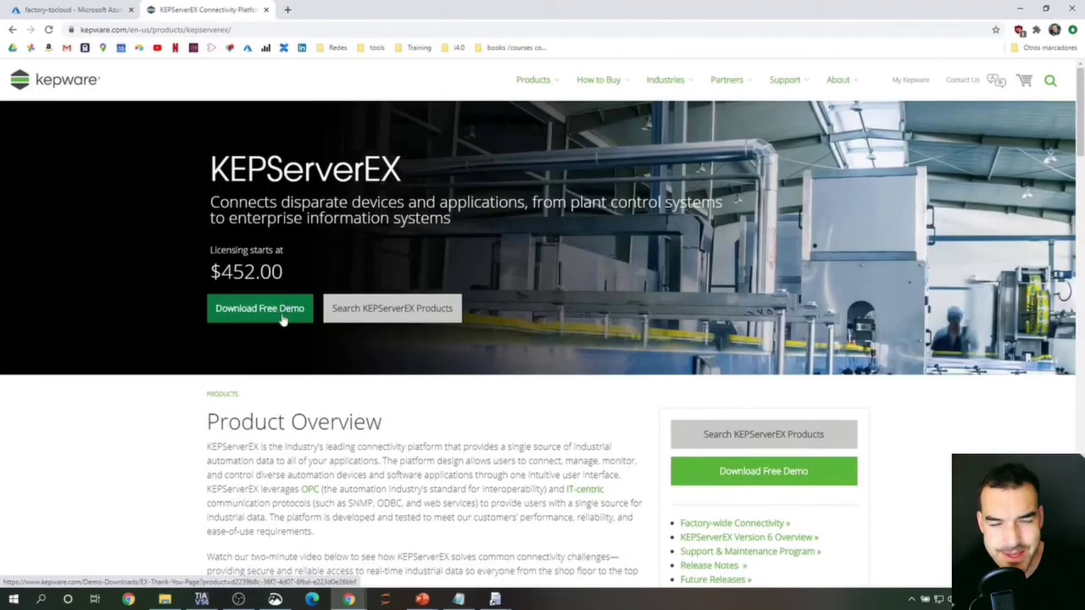
left_click(283, 315)
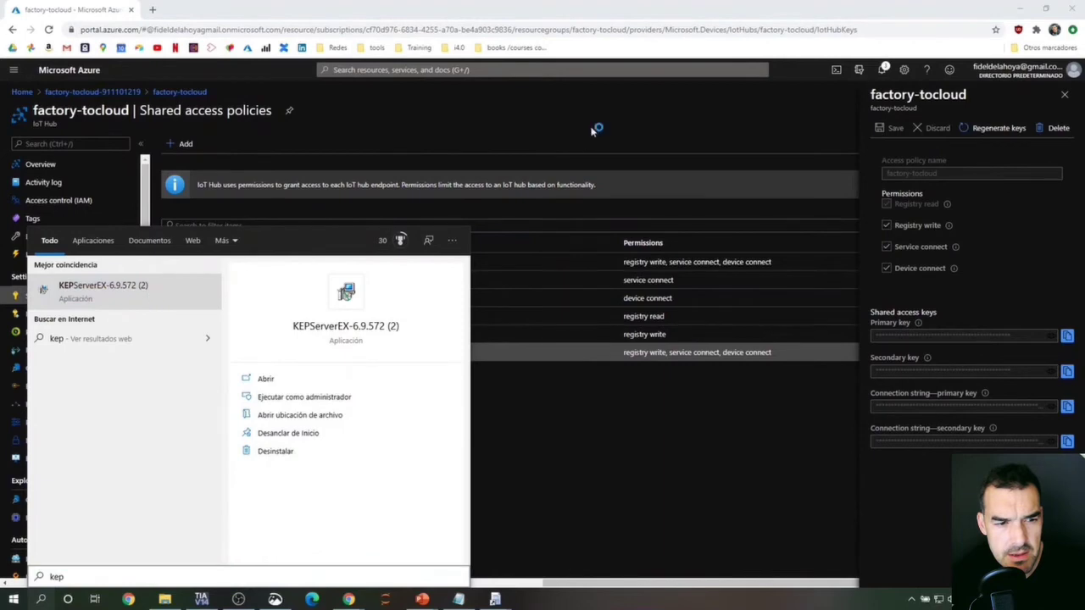
Run the KEPServerEX-6.9.572 installer in English, accept the license agreement, and install with the default folder and desktop shortcut.
key("Return")
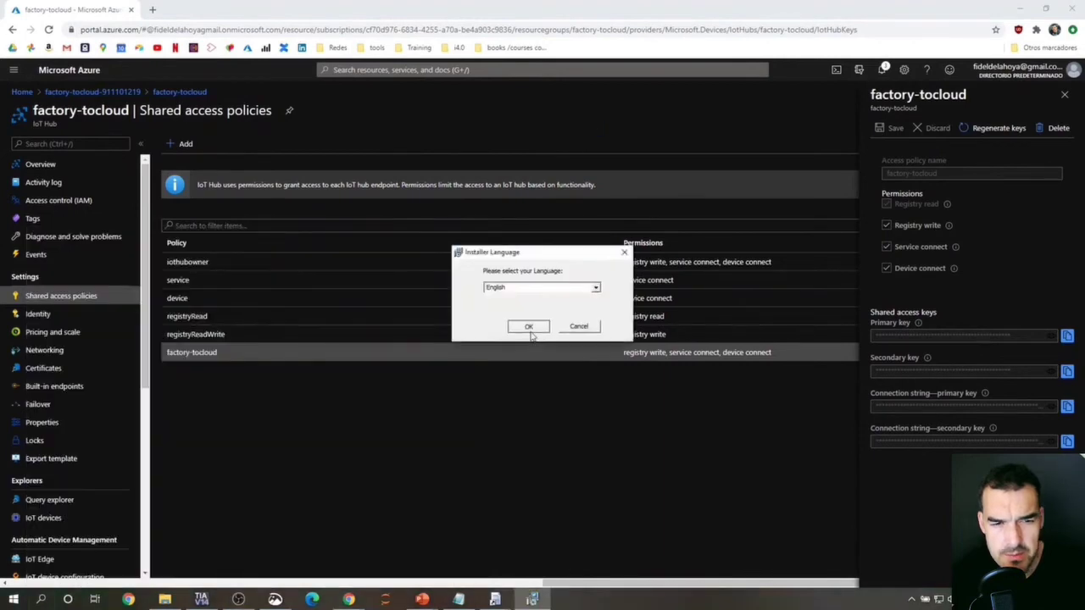
left_click(531, 332)
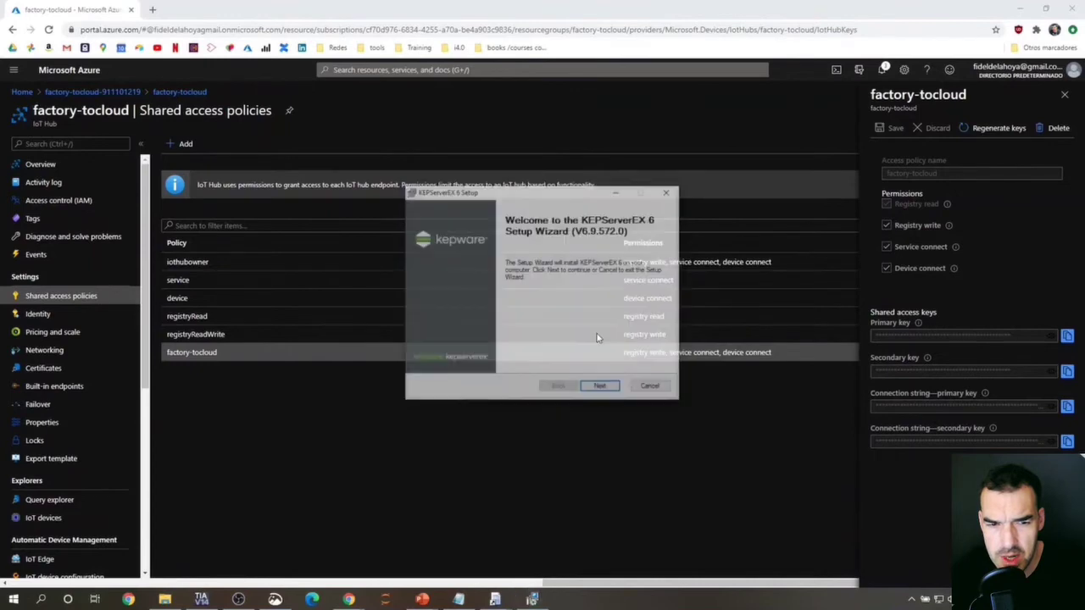
left_click(600, 387)
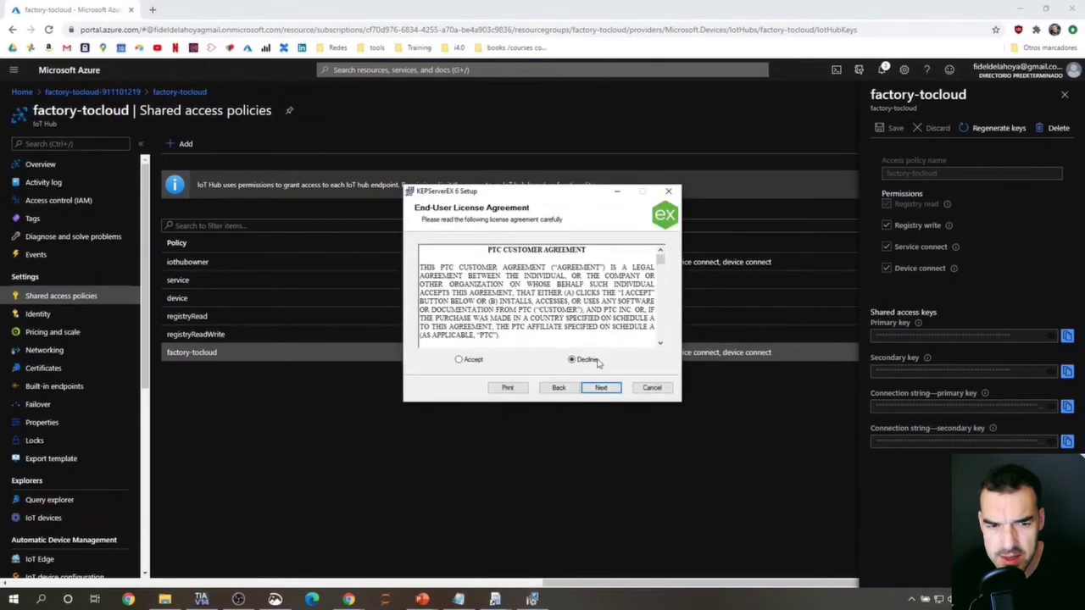
left_click(469, 365)
left_click(601, 389)
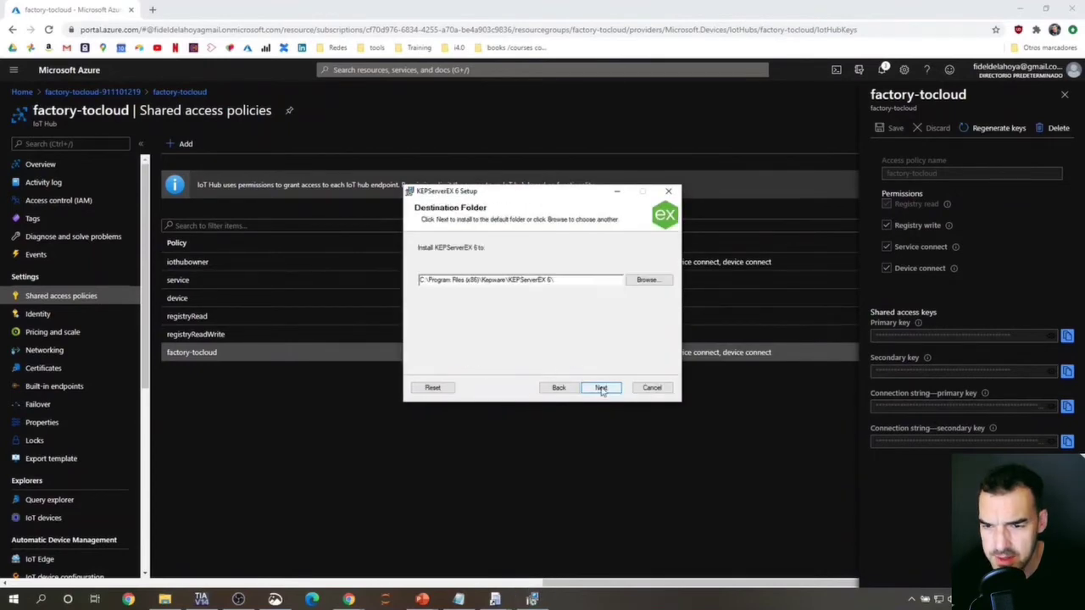
left_click(601, 388)
left_click(601, 388)
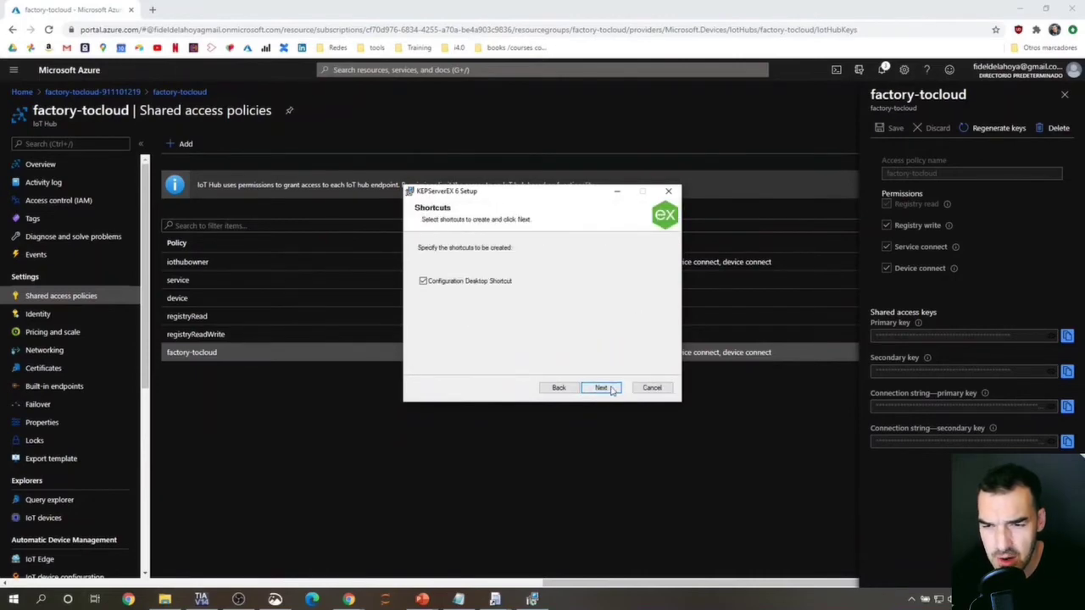
left_click(600, 388)
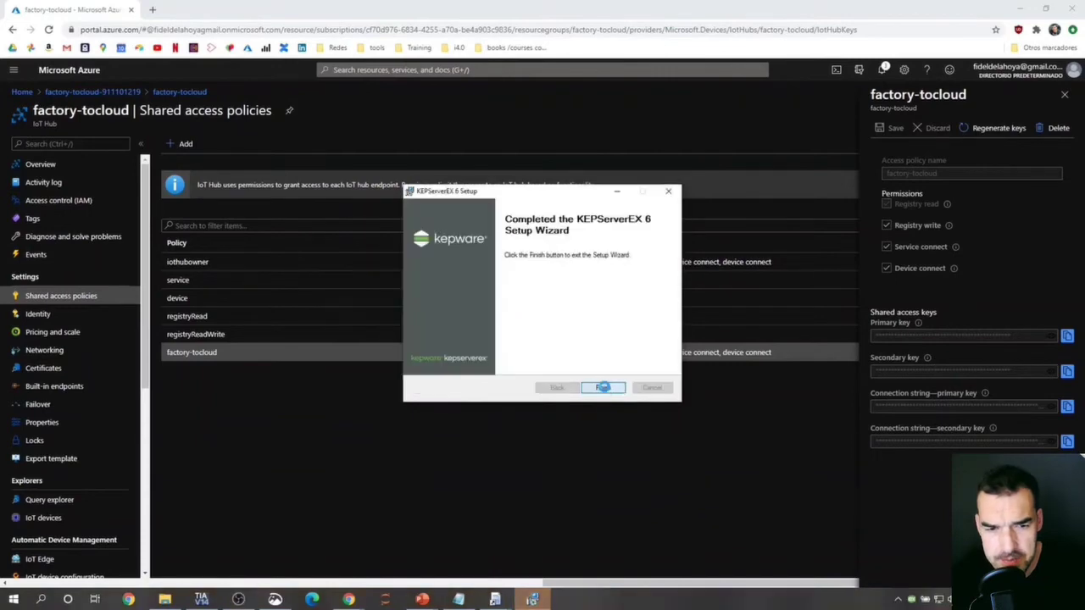
left_click(602, 387)
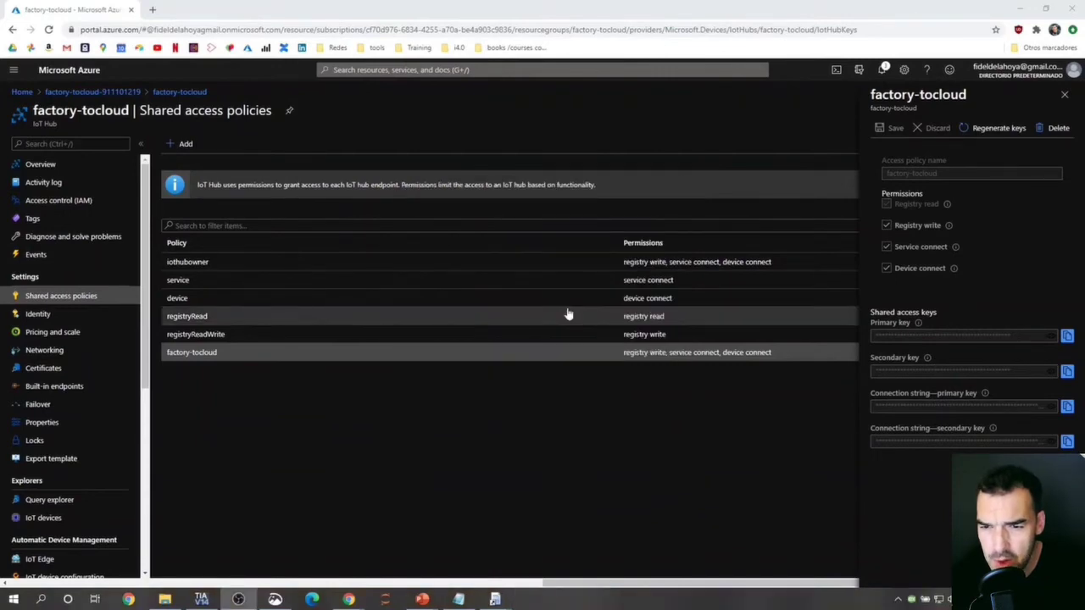
Open the KEPServerEX 6 Configuration window from the running KEPServerEX administration tool.
right_click(914, 599)
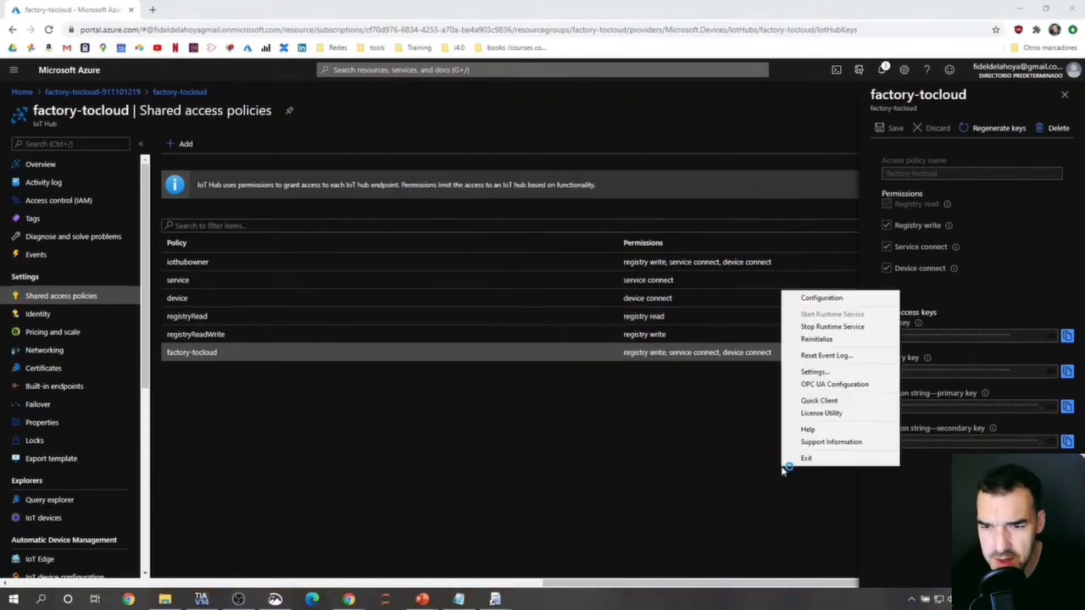
left_click(865, 297)
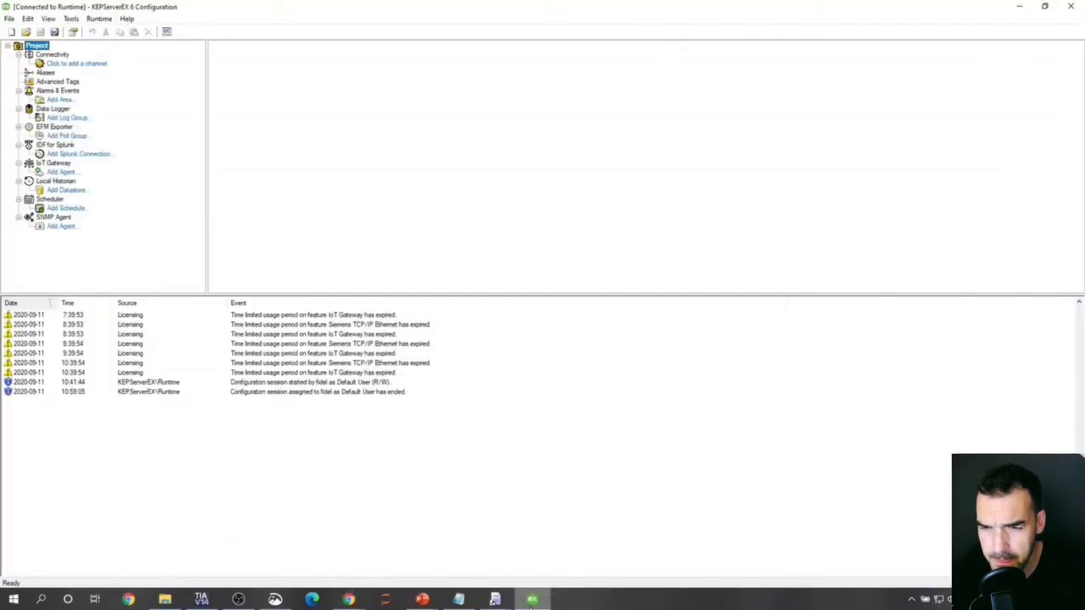
left_click(532, 599)
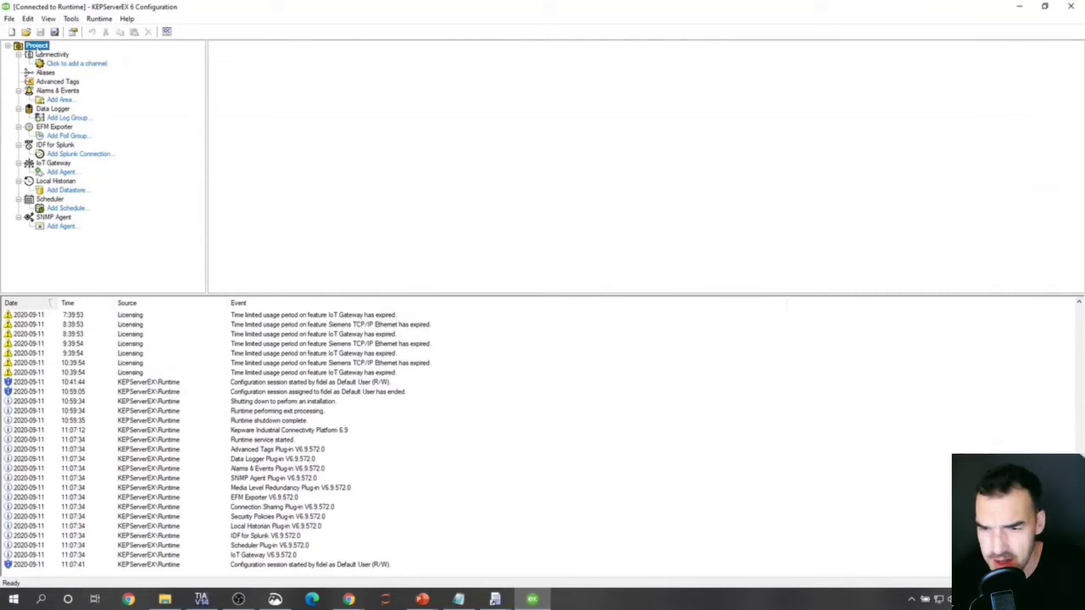
Add a connectivity channel of type Siemens TCP/IP Ethernet and name it S7-1200.
left_click(71, 65)
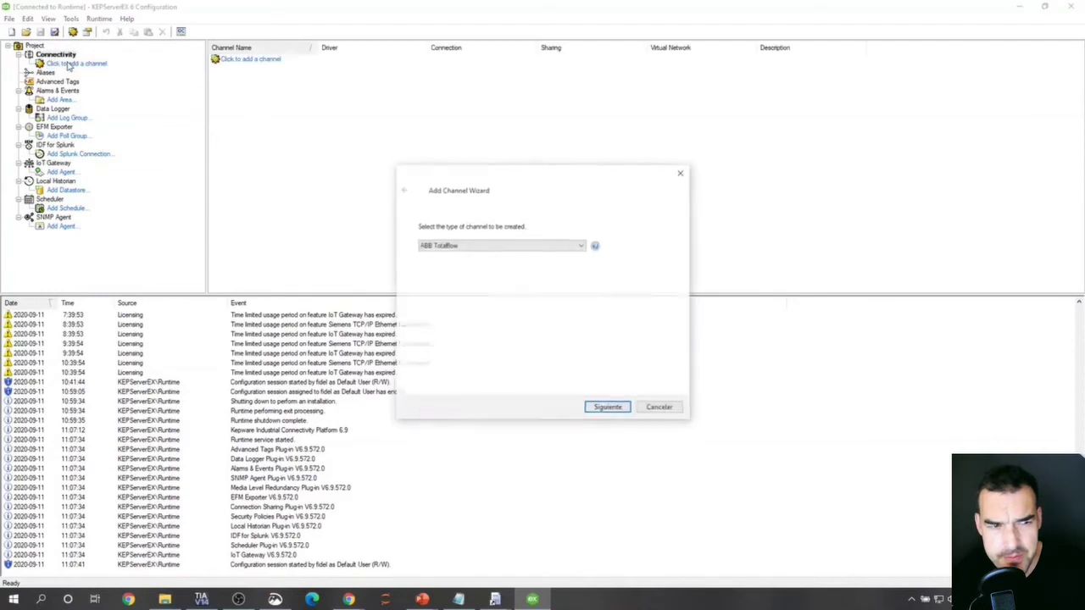
left_click(530, 246)
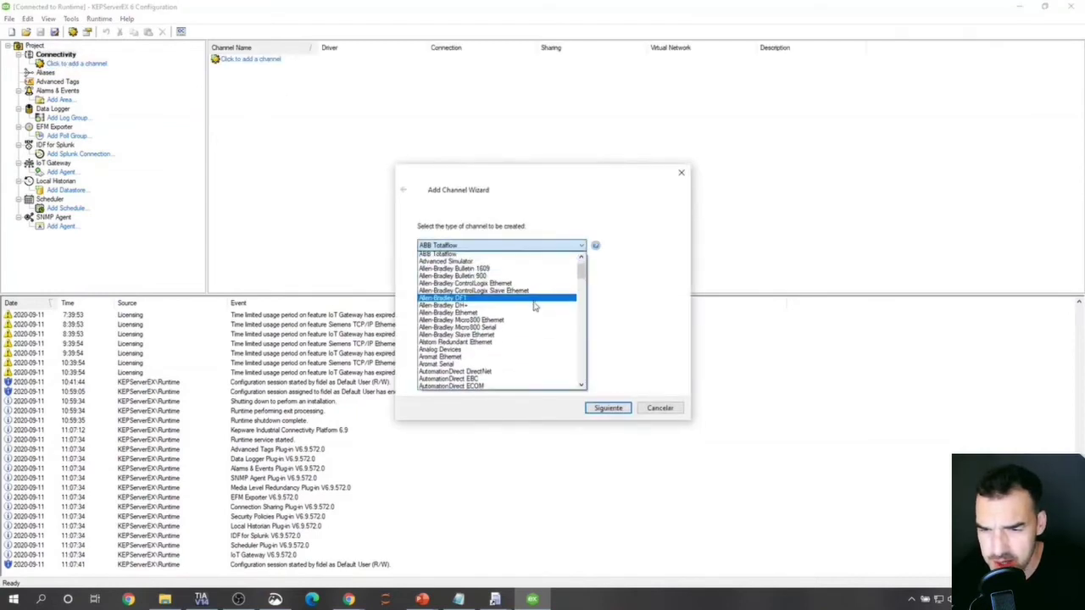
scroll(534, 300, "down", 2)
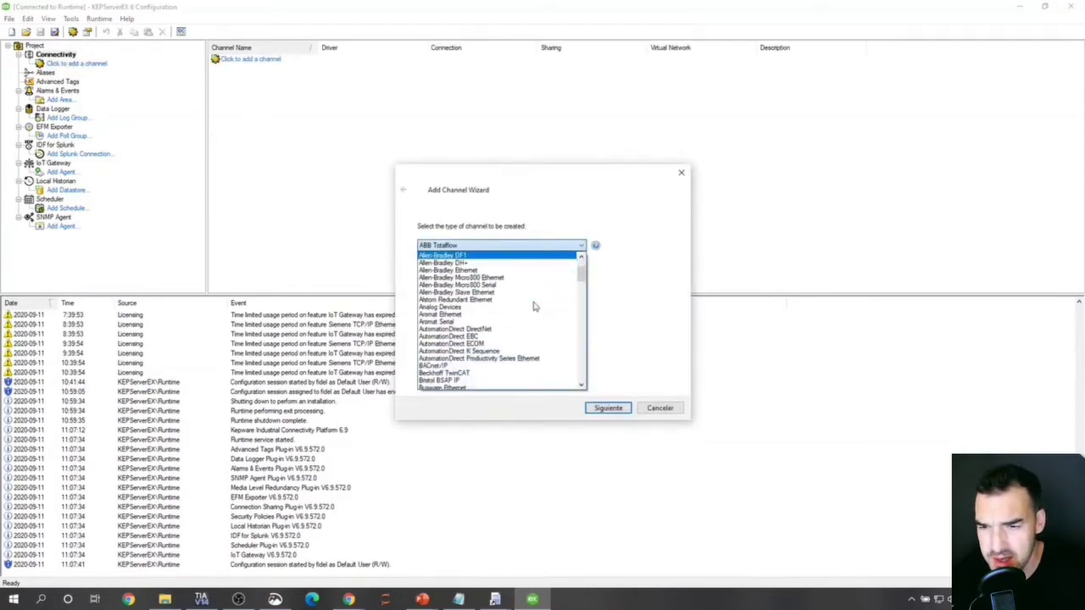
type("si")
scroll(534, 307, "down", 1)
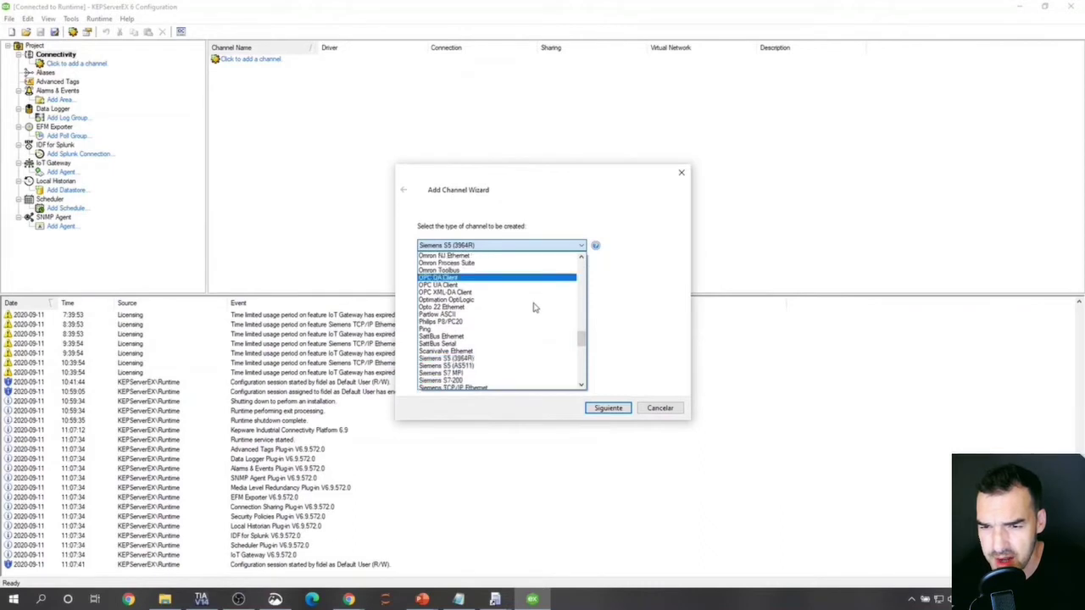
scroll(482, 357, "down", 1)
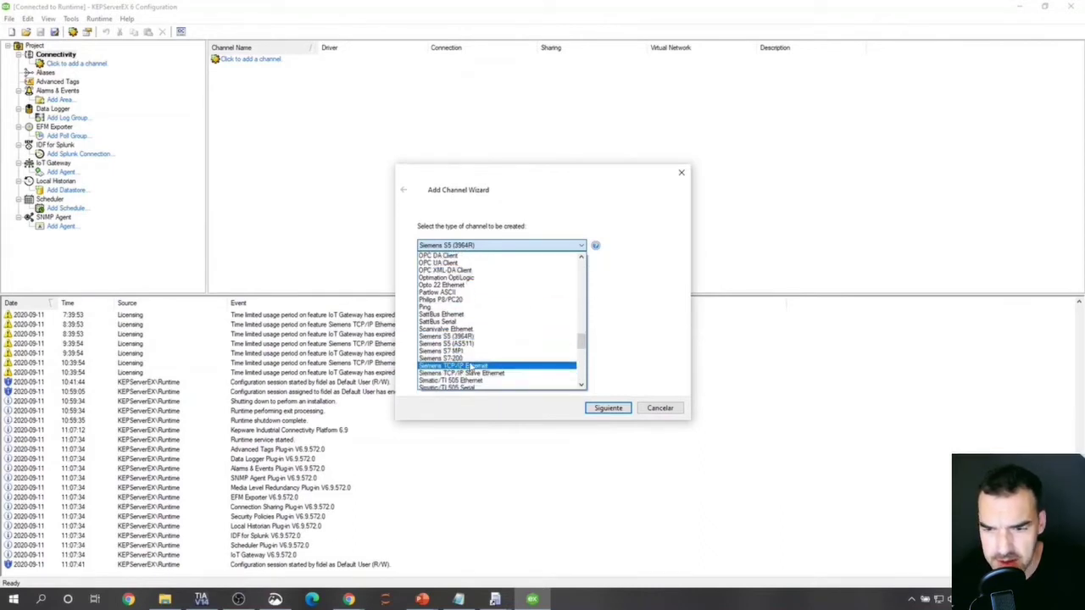
scroll(458, 366, "down", 1)
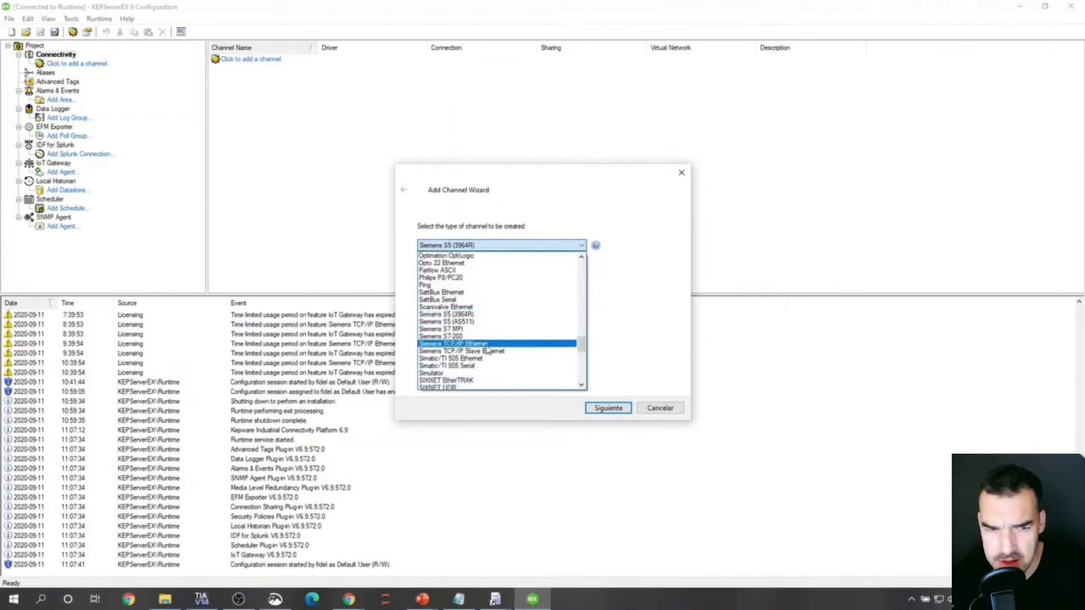
left_click(488, 344)
left_click(607, 408)
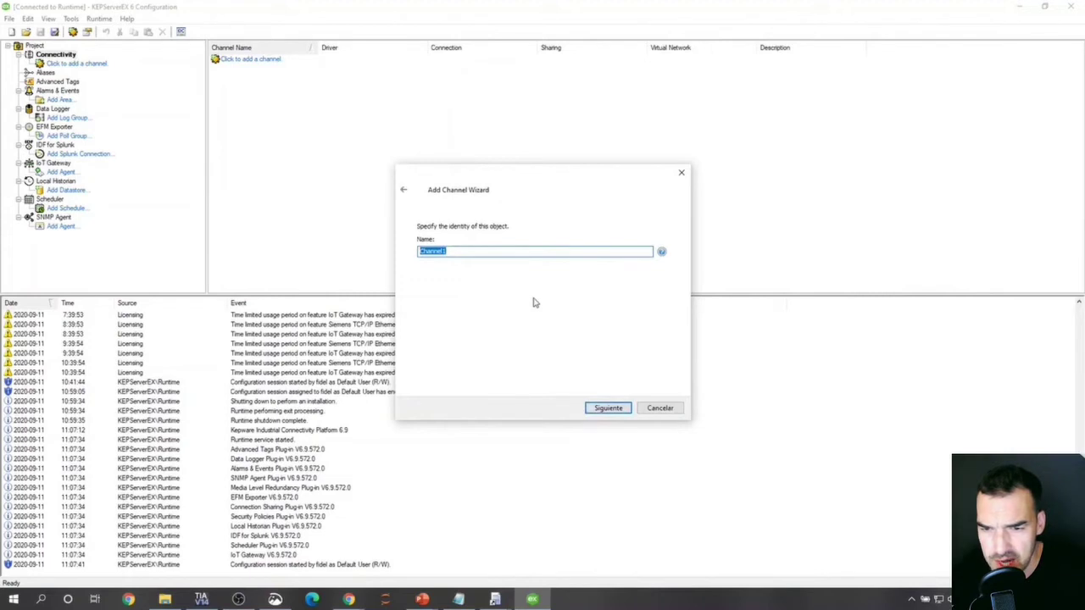
type("S7-1200")
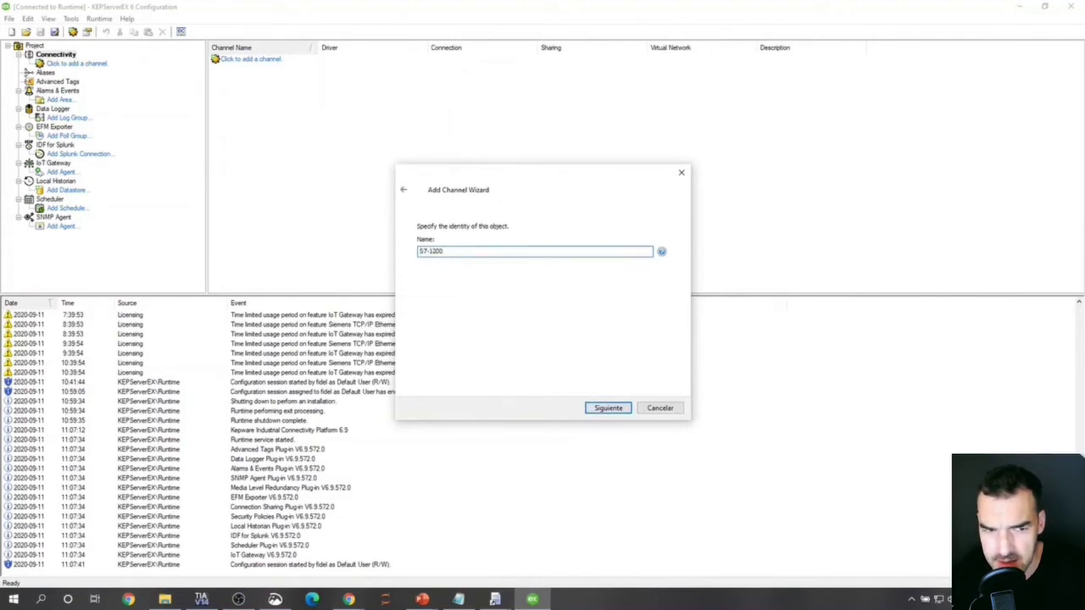
left_click(617, 411)
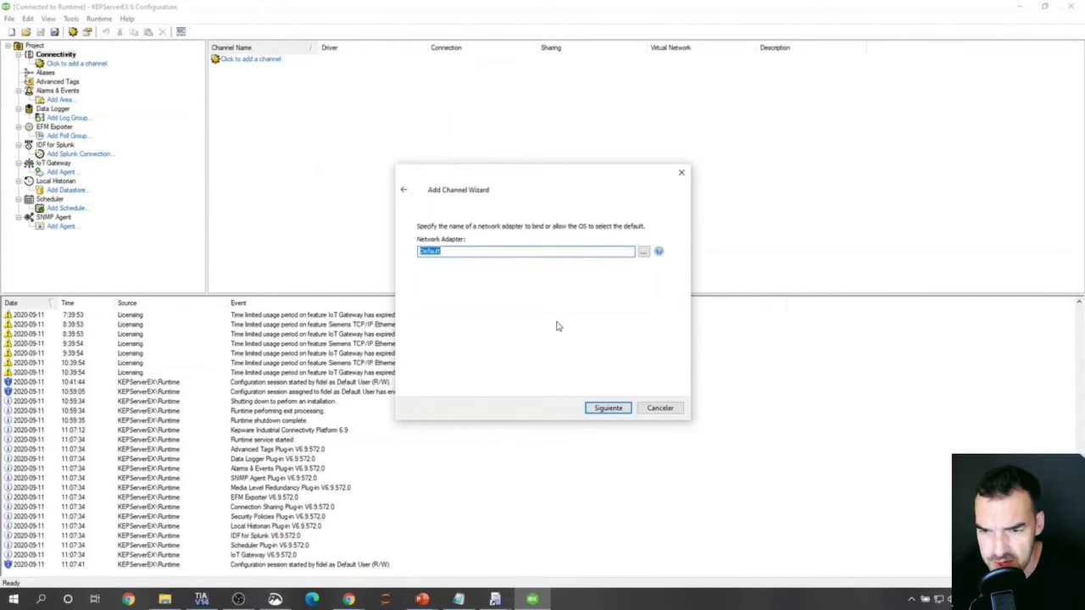
Bind the channel to the Realtek USB GbE Family Controller network adapter and finish the channel wizard with the remaining defaults.
key("BackSpace")
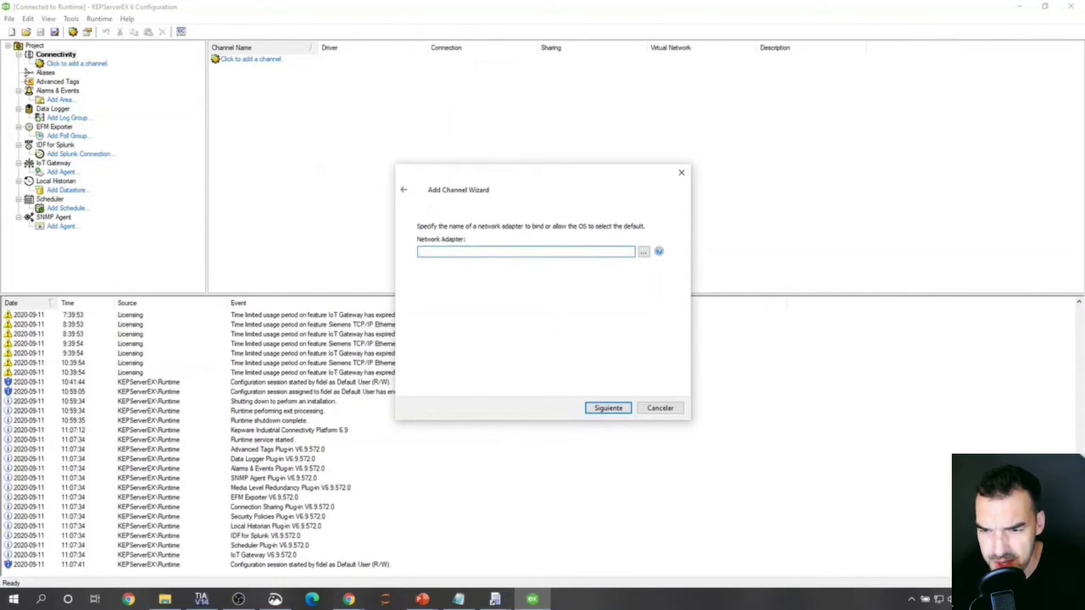
left_click(643, 252)
left_click(573, 256)
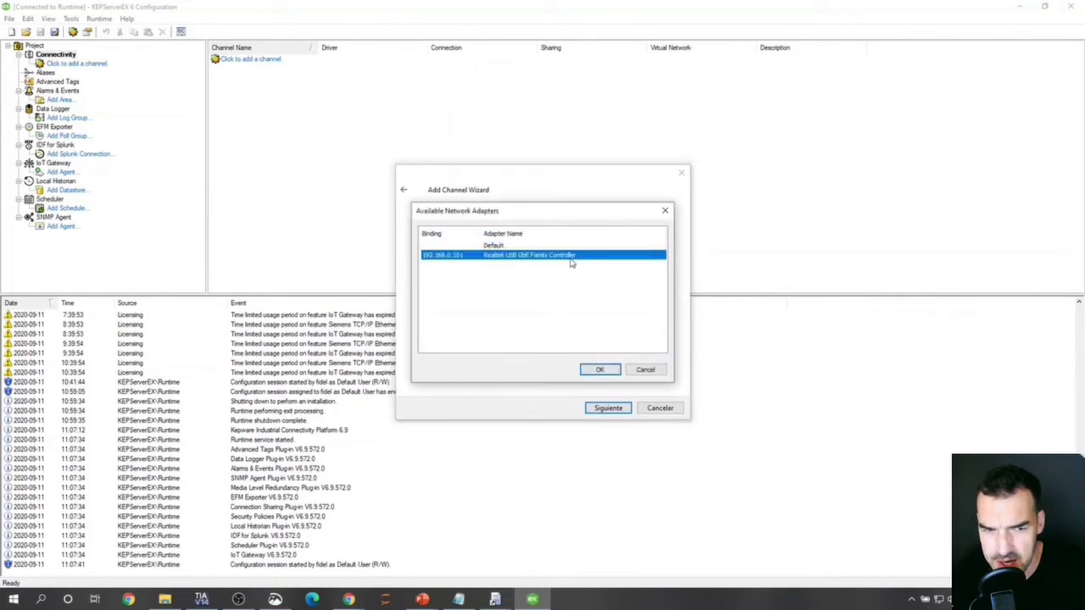
left_click(605, 373)
left_click(618, 409)
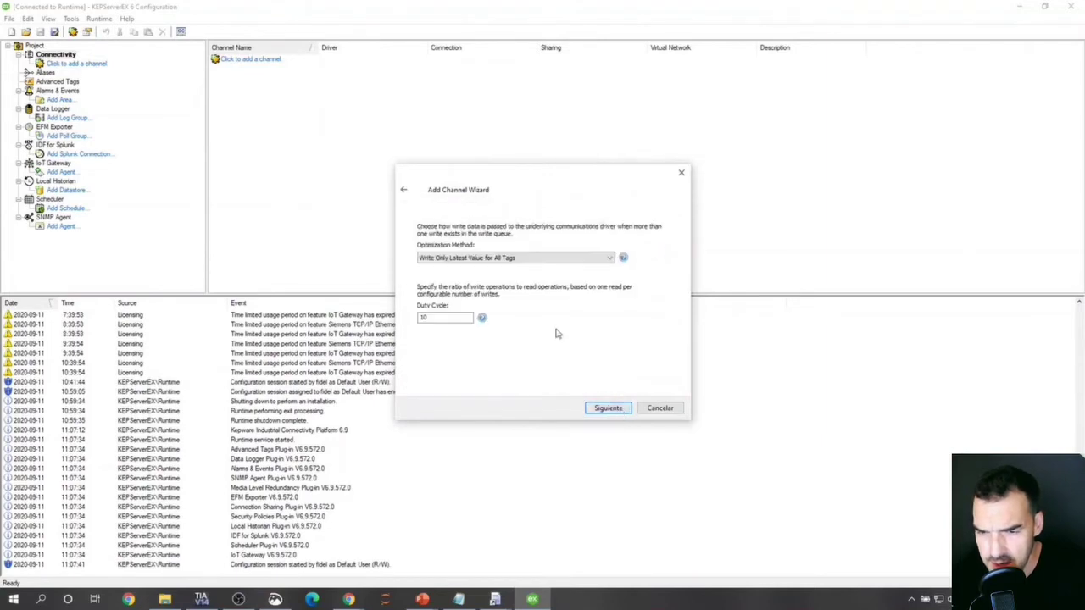
left_click(608, 408)
left_click(609, 407)
scroll(606, 294, "down", 1)
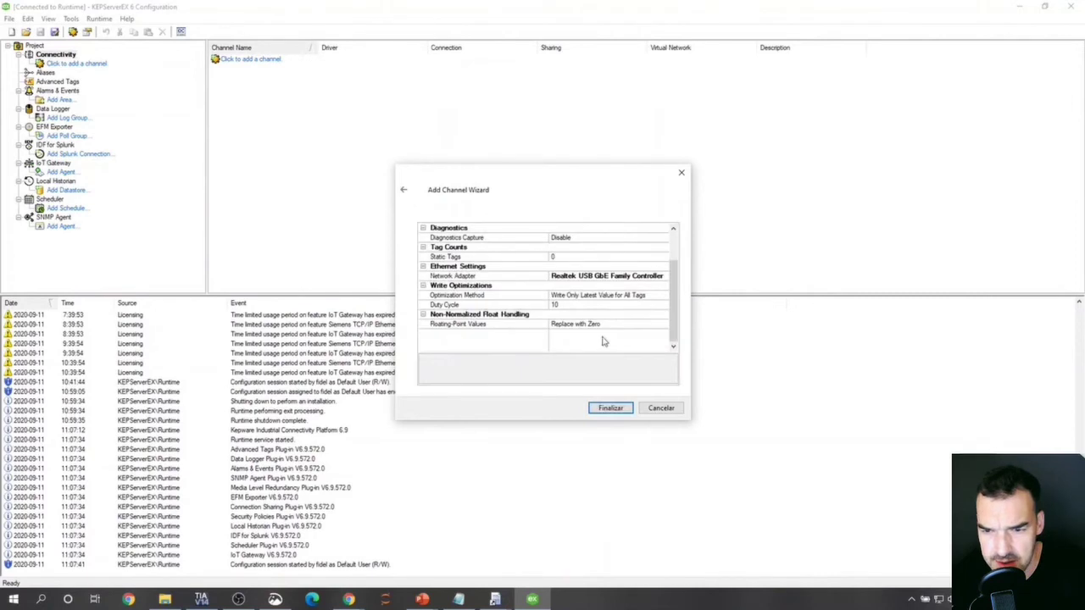
left_click(610, 408)
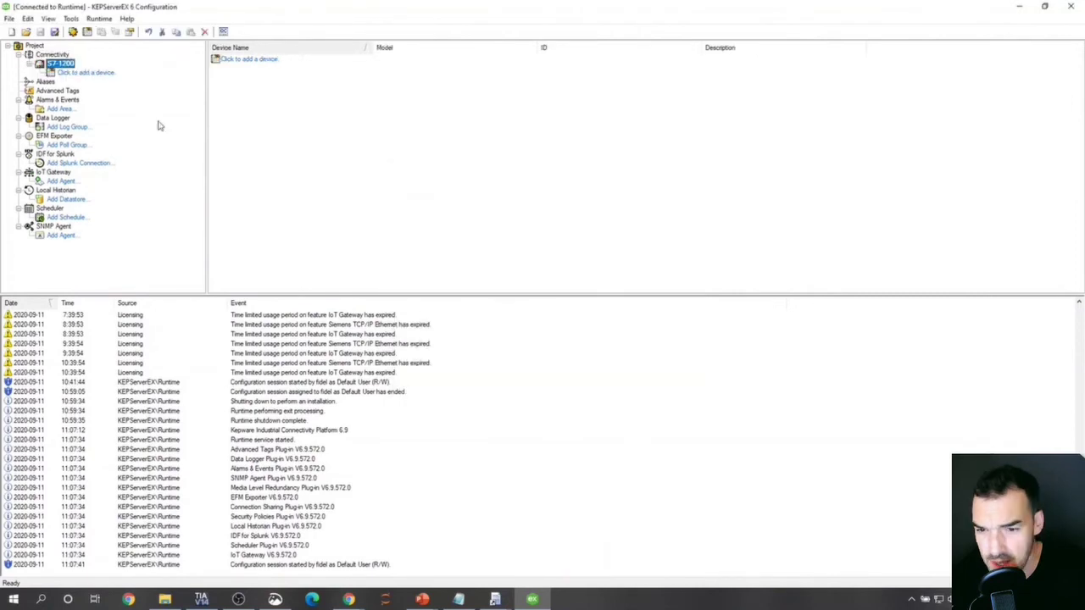
Add a device named PLC-1211 to the S7-1200 channel and choose the S7-1200 model.
left_click(89, 73)
type("PLC-1211")
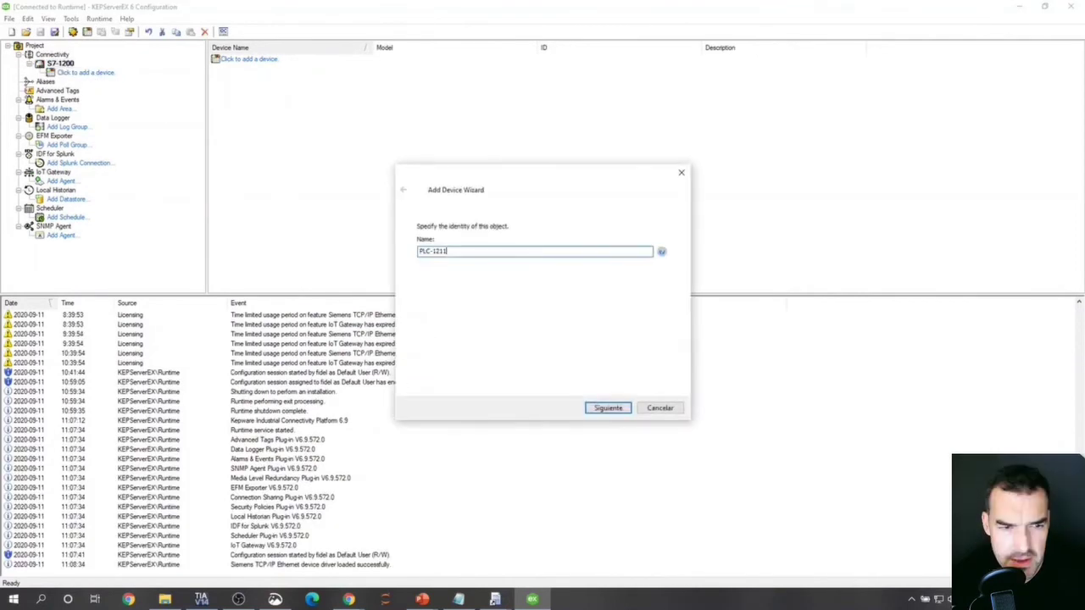
left_click(598, 409)
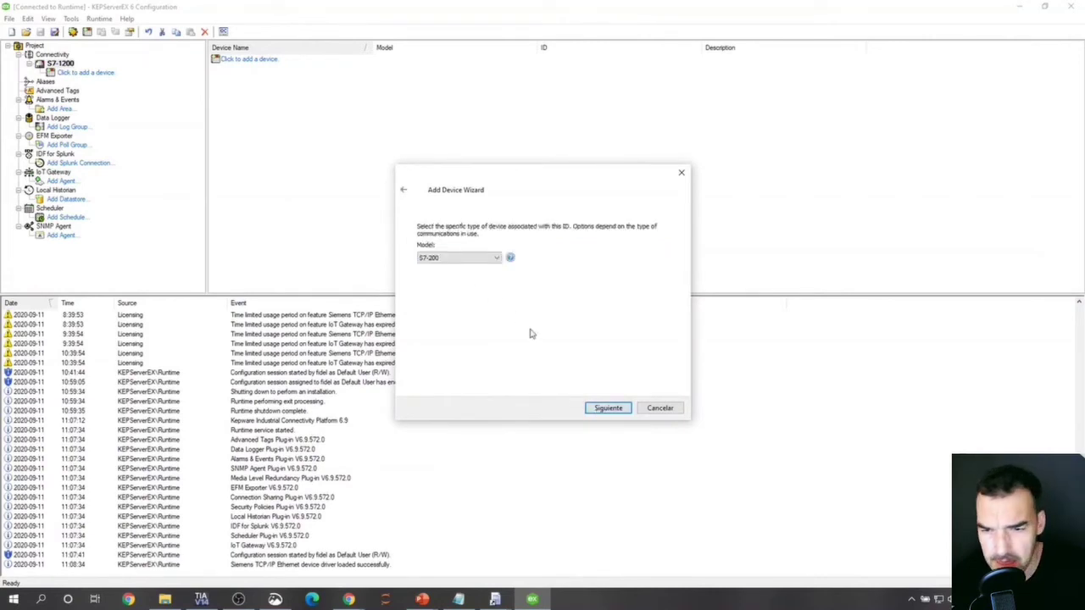
left_click(495, 258)
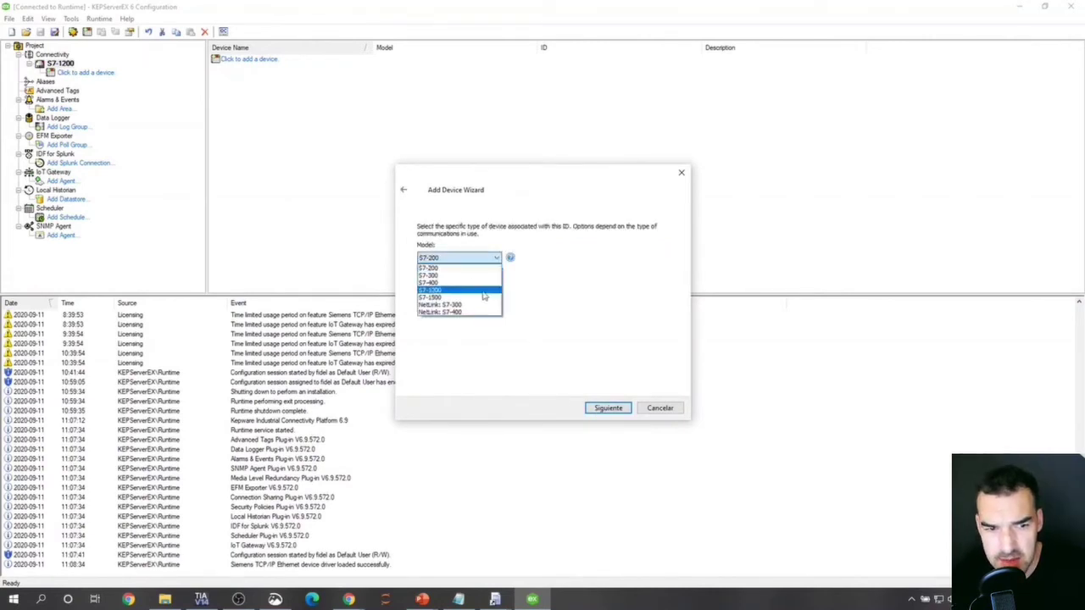
left_click(484, 291)
left_click(607, 408)
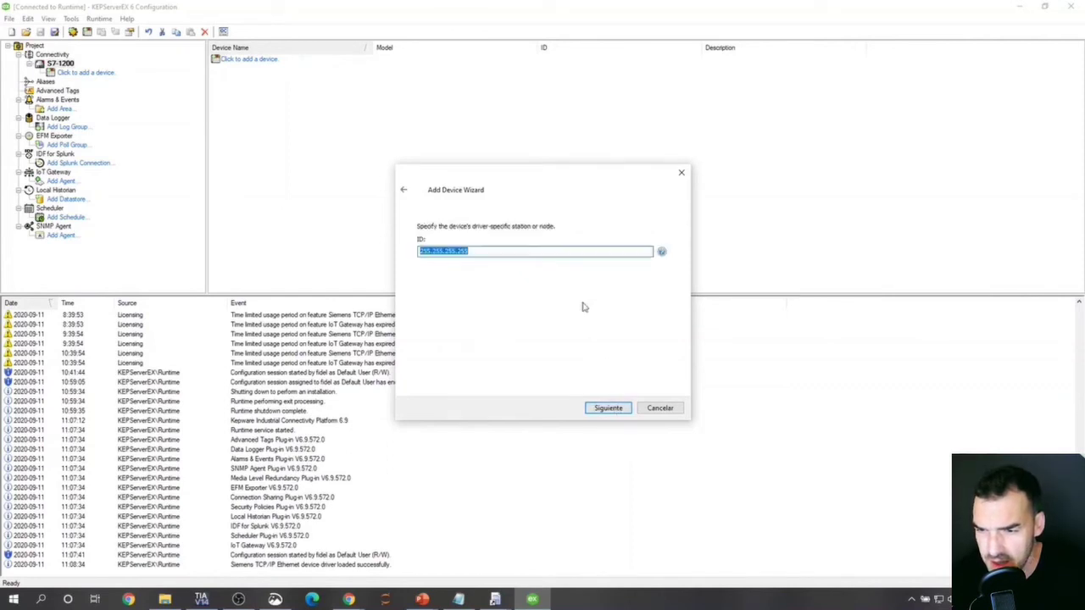
Set the device ID to 192.168.0.192 and complete the device wizard with the default scan and timeout settings.
type("192.168.0.192")
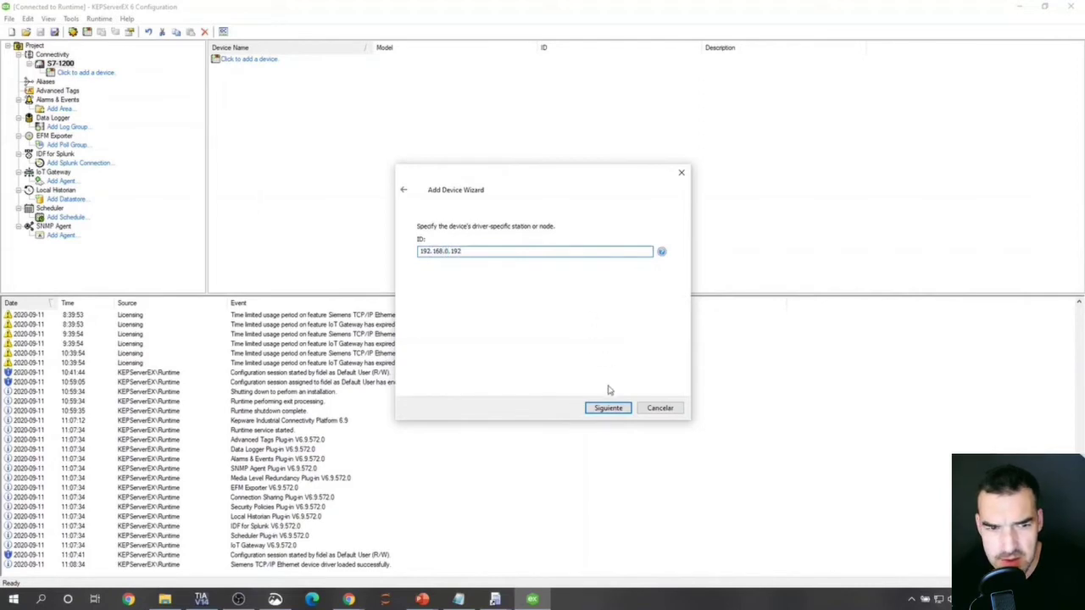
left_click(607, 410)
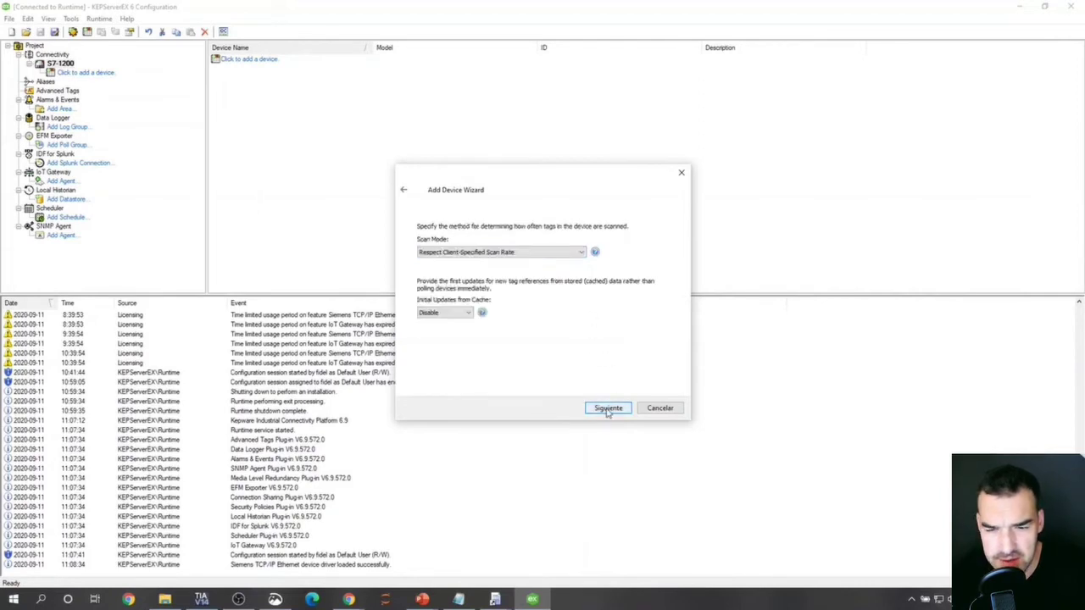
left_click(608, 409)
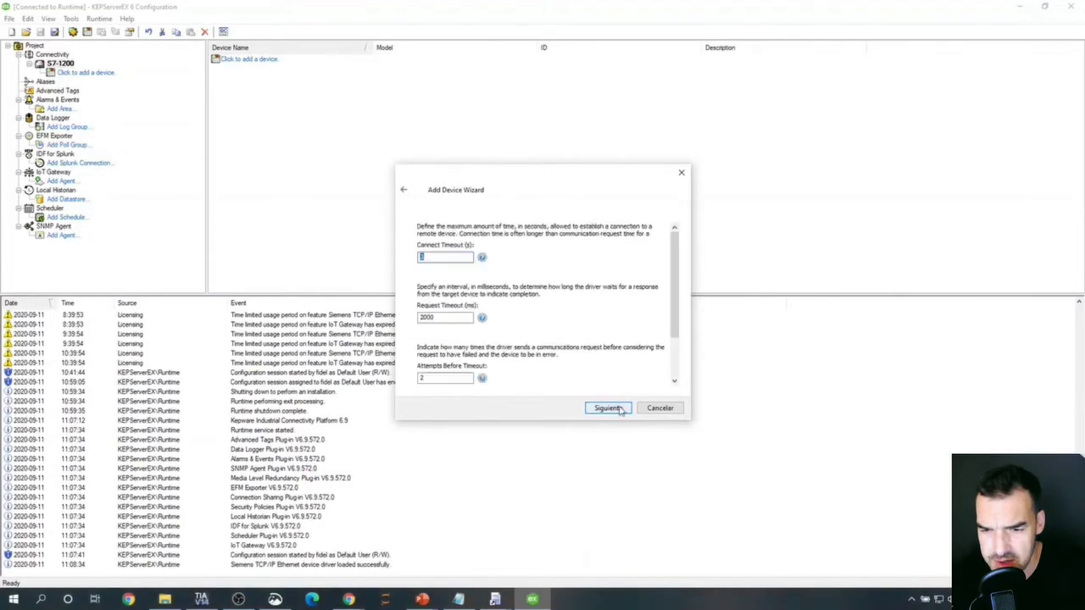
left_click(607, 408)
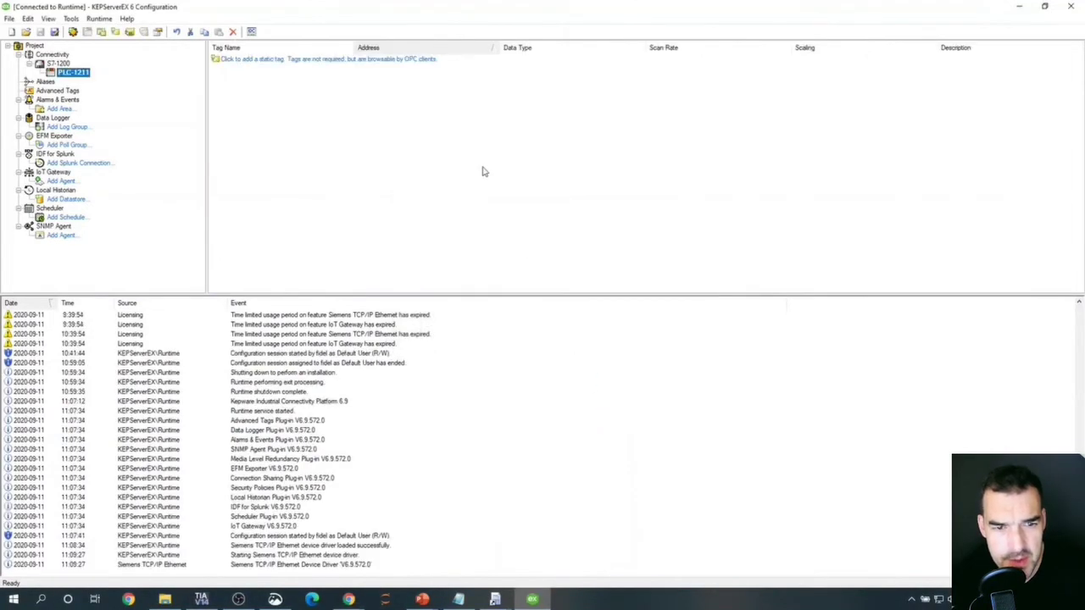
Create a static tag named vibration-sensor under PLC-1211 and open the hints for its address.
left_click(248, 61)
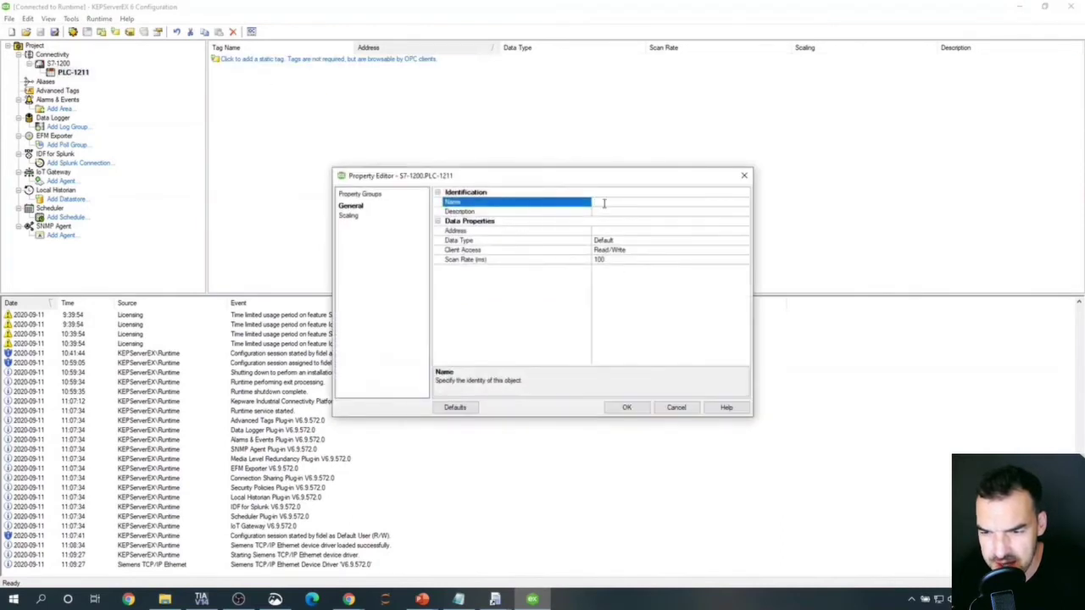
type("v")
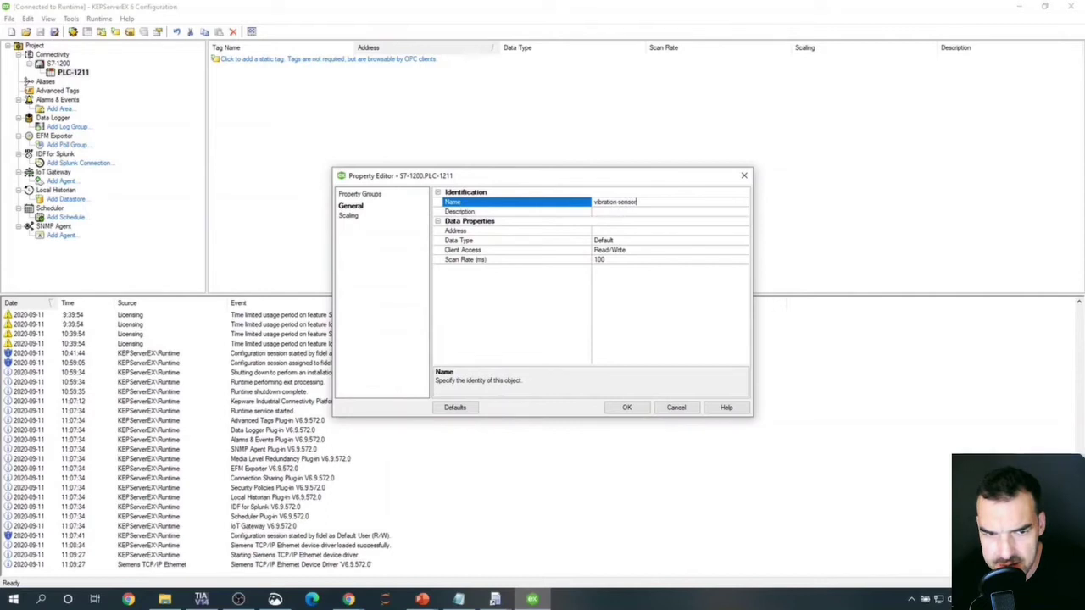
type("ibration-sensor")
left_click(675, 230)
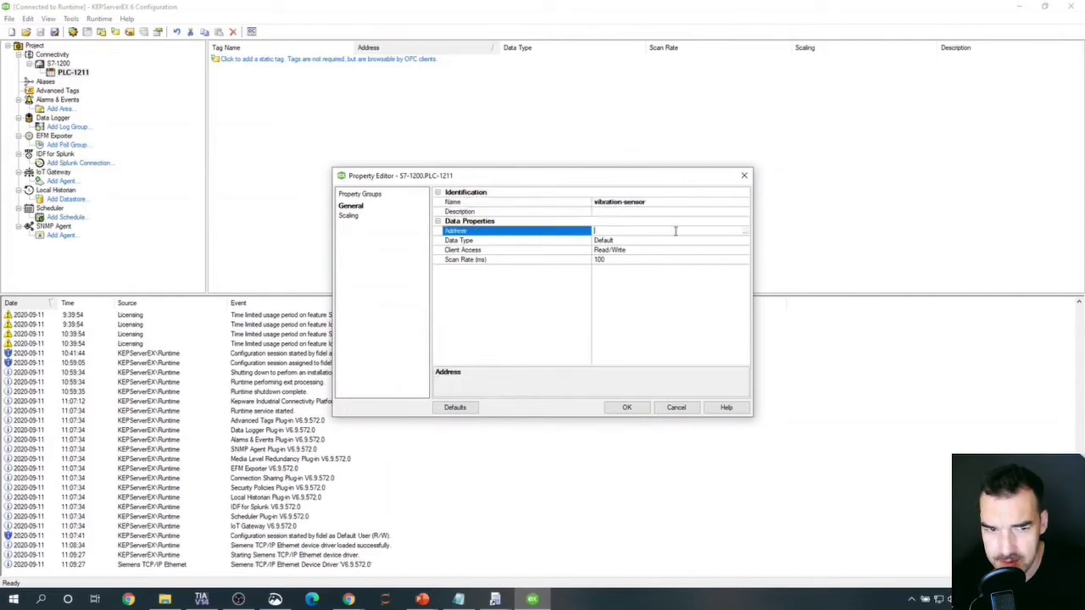
left_click(744, 231)
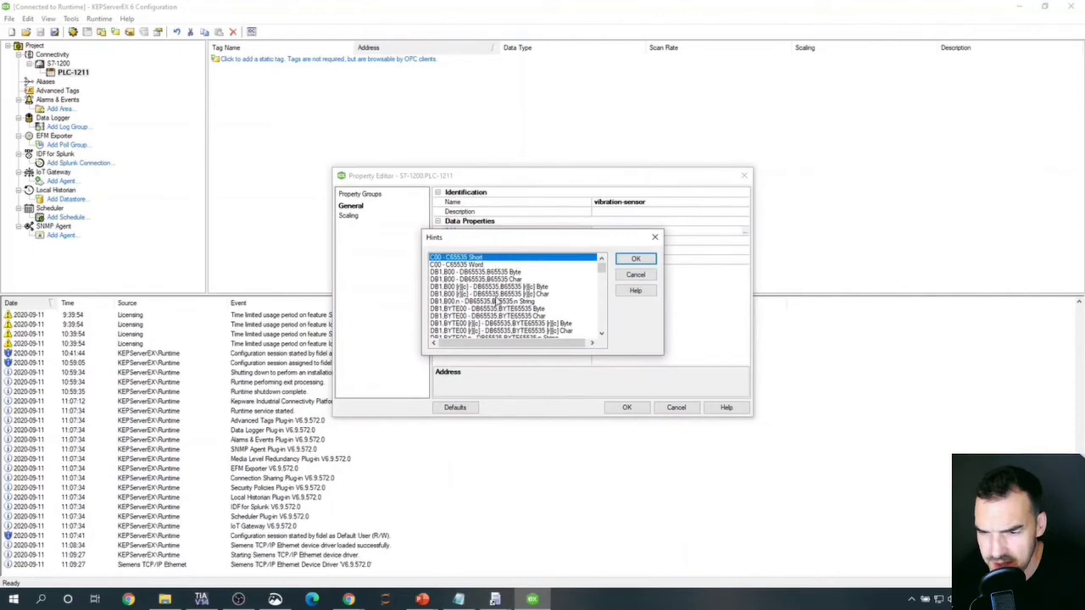
Switch to TIA Portal and check the output address of the SCALE_X block in Network 3 of Main [OB1].
key("alt+Tab")
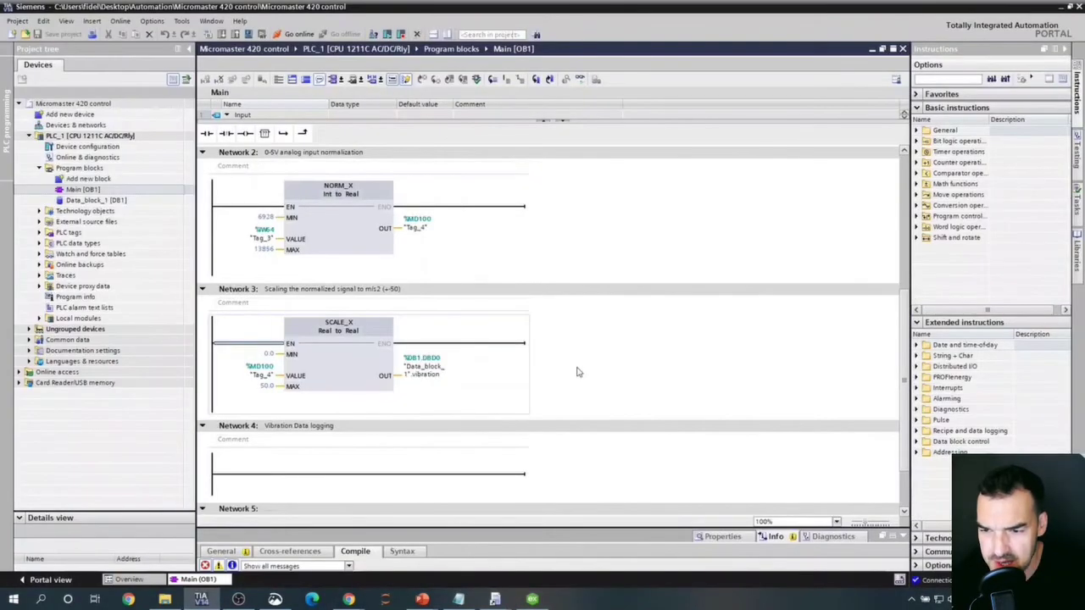
scroll(387, 288, "up", 5)
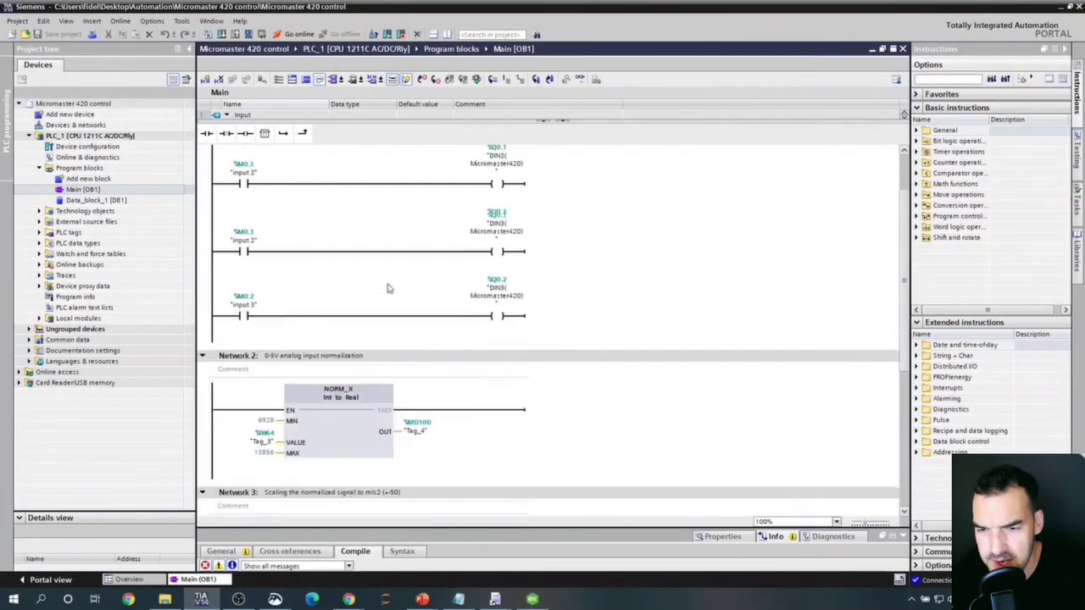
scroll(392, 305, "down", 5)
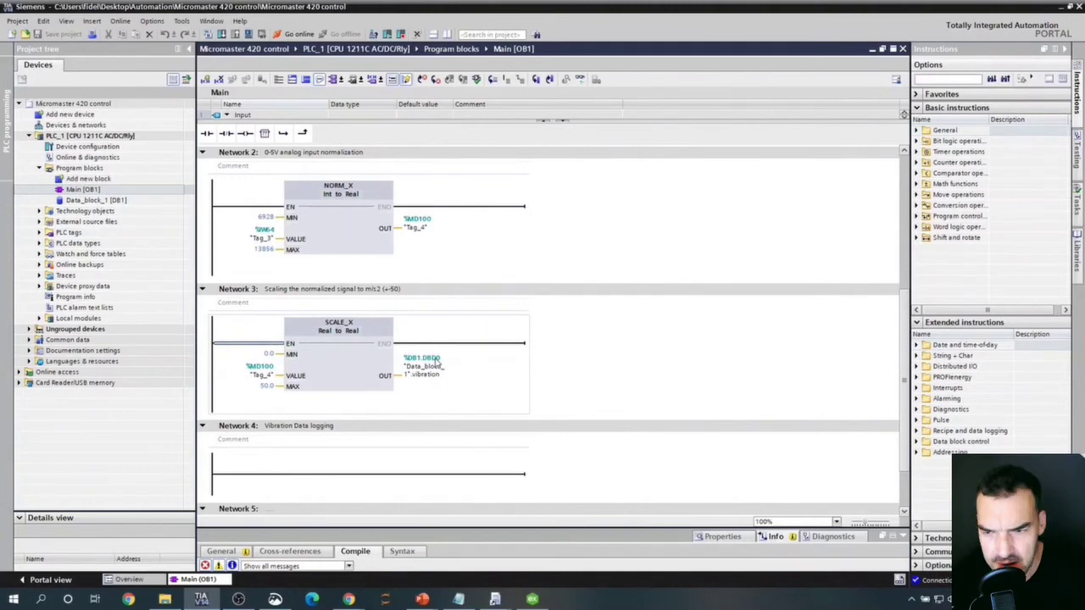
Return to KEPServerEX, set the tag's address to DB1,DBD0, data type to Float and scan rate to 10 ms, and save the tag.
left_click(532, 599)
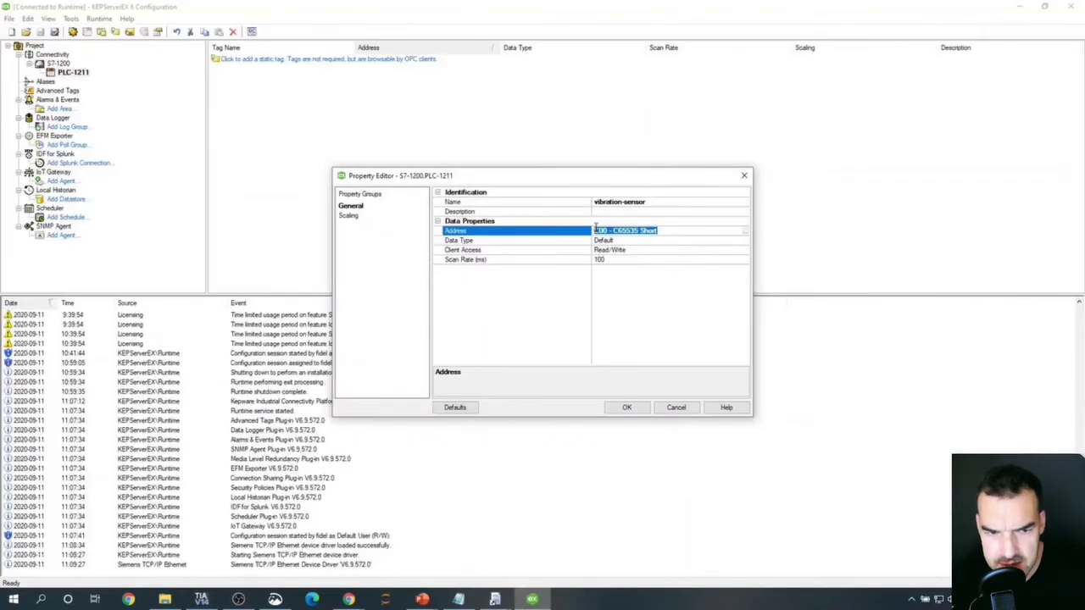
type("d")
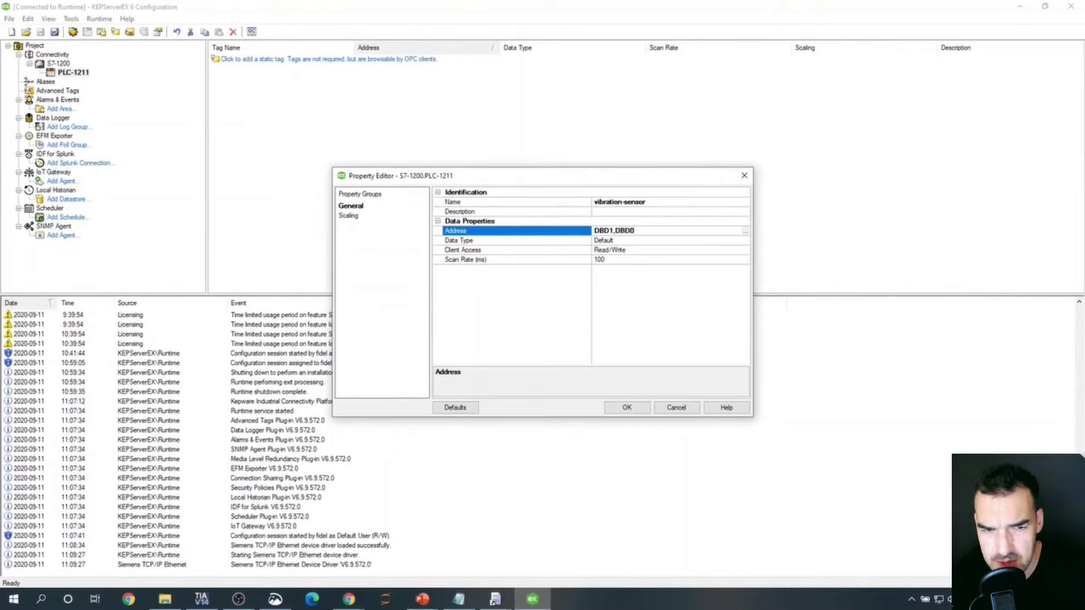
key("BackSpace")
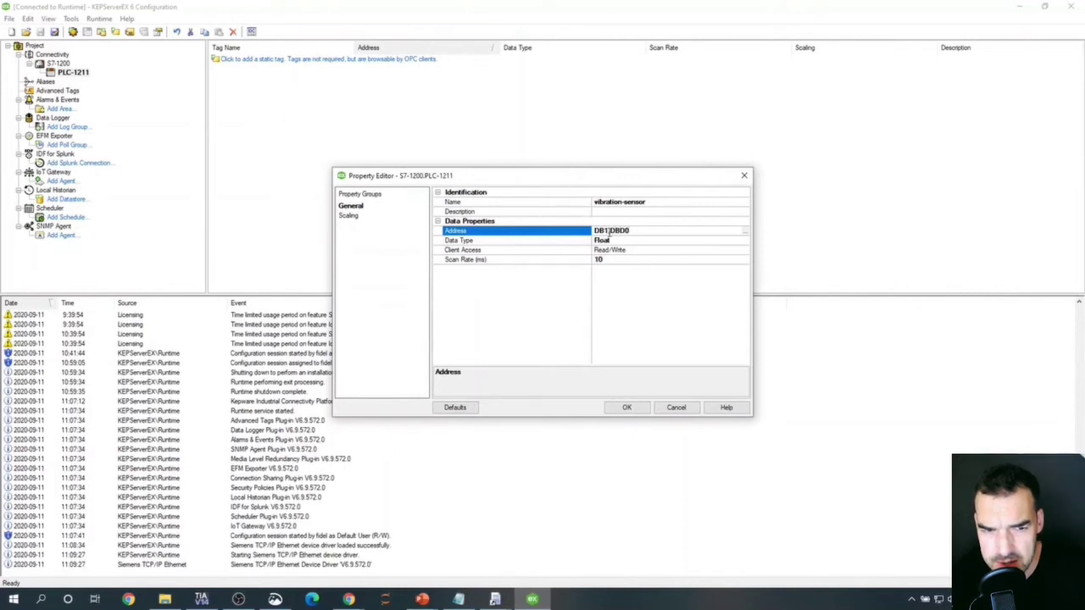
left_click(630, 408)
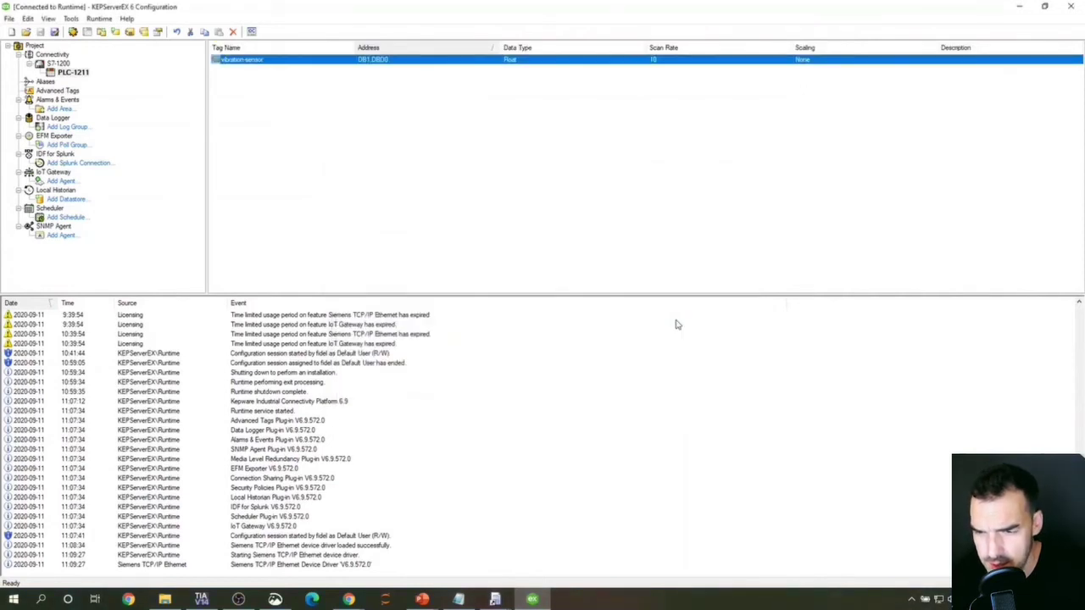
Launch OPC Quick Client and check the vibration-sensor value in the S7-1200.PLC-1211 group.
left_click(252, 32)
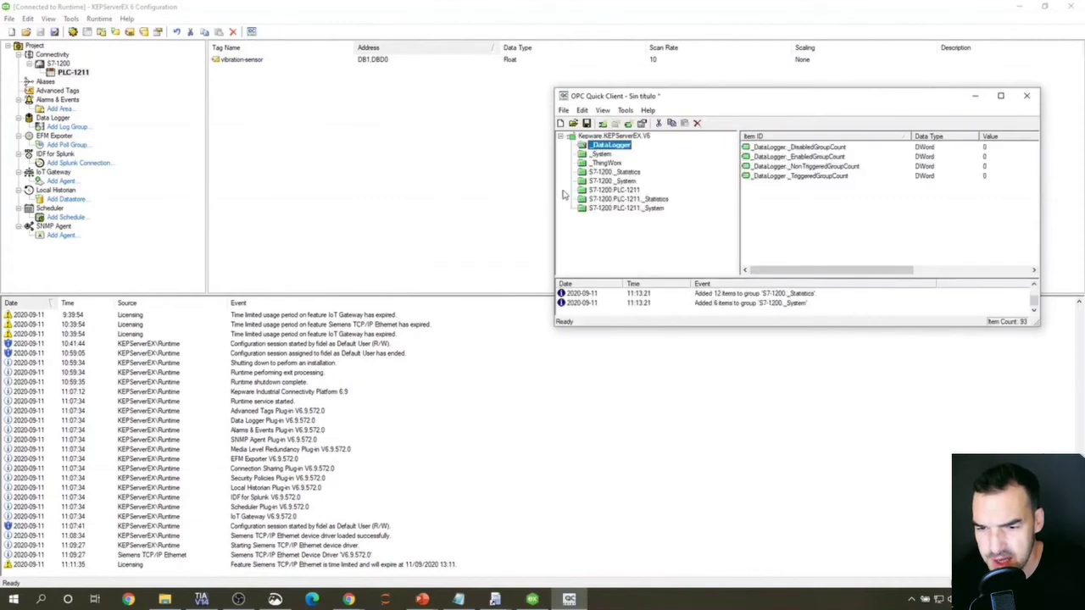
left_click(640, 189)
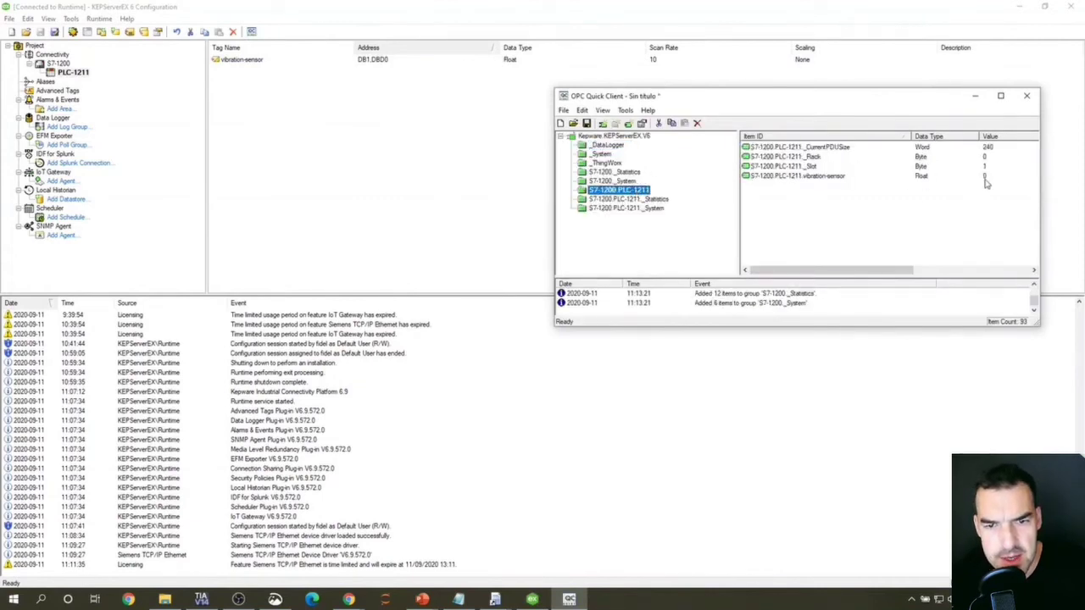
Switch to the Node-RED Dashboard, move the Motor Frequency slider to 7 to test the vibration-sensor reading, and close the dashboard and OPC Quick Client.
left_click(349, 599)
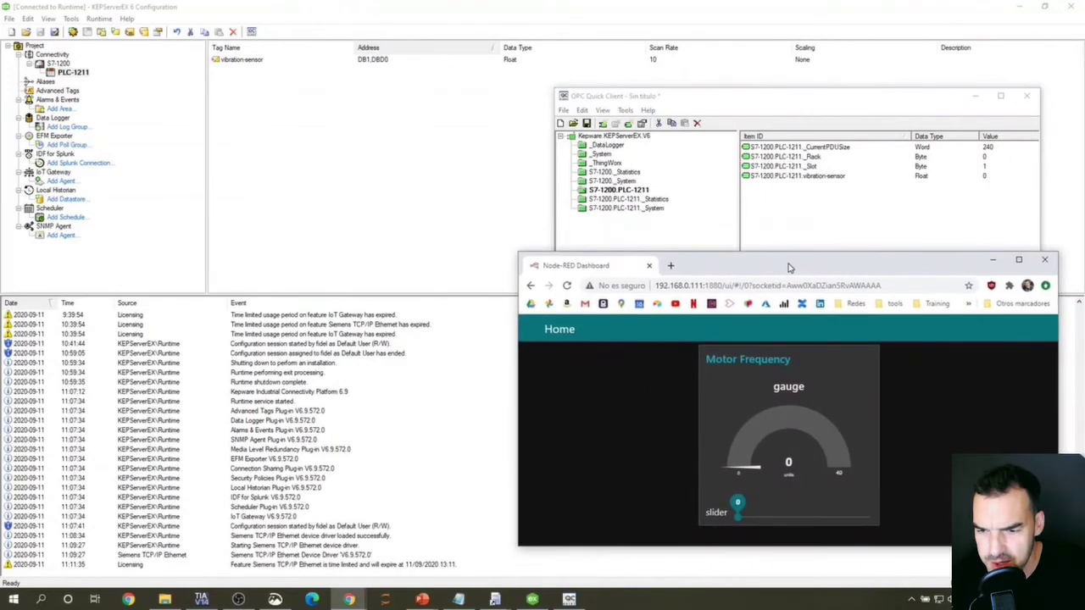
left_click_drag(737, 503, 756, 503)
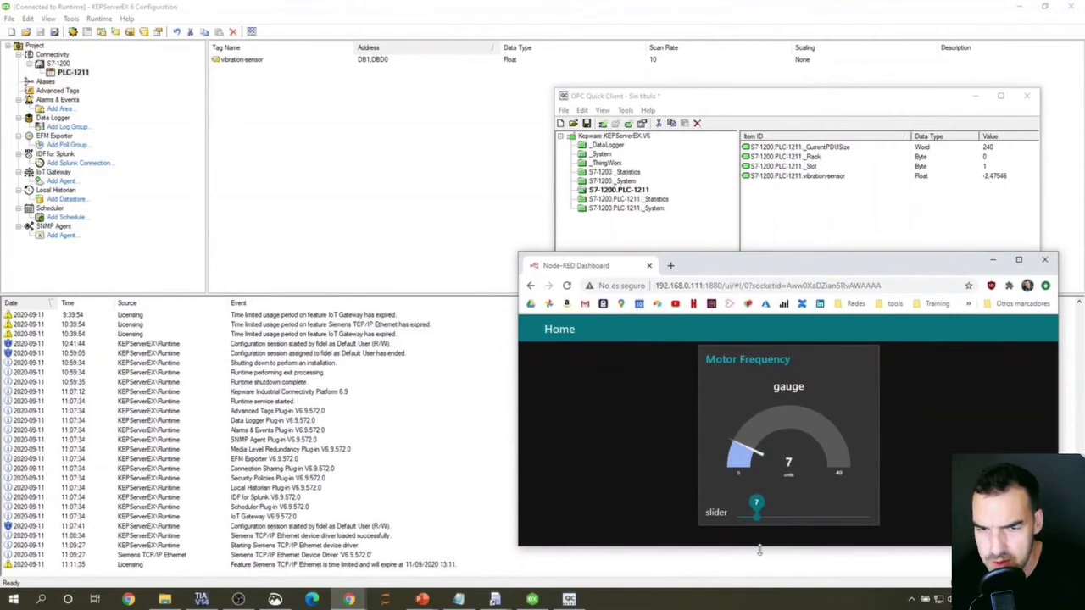
left_click_drag(770, 523, 734, 514)
left_click(1044, 259)
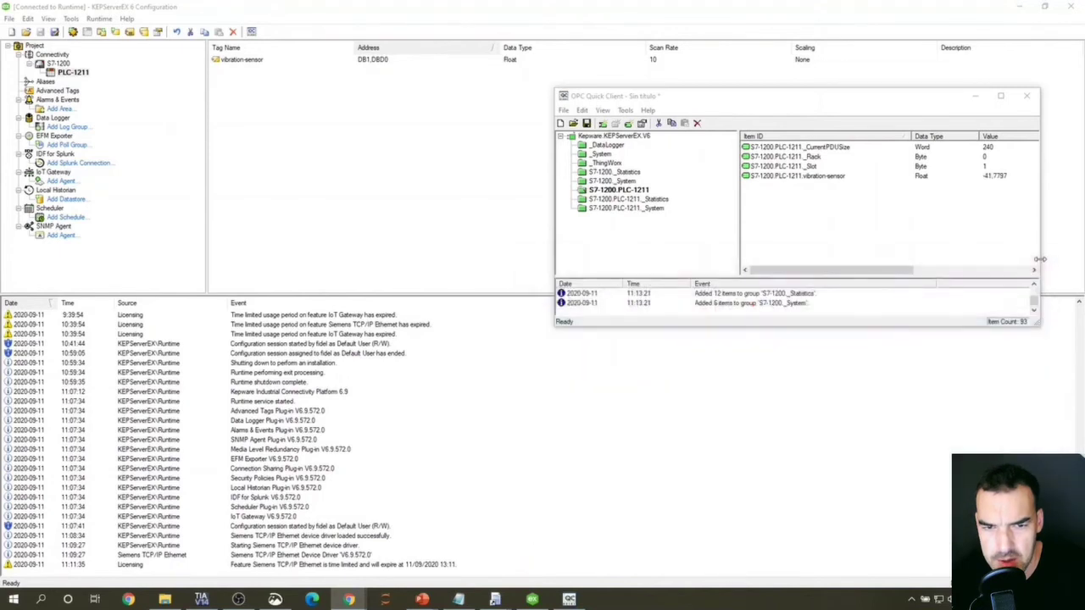
left_click(1026, 96)
left_click(799, 237)
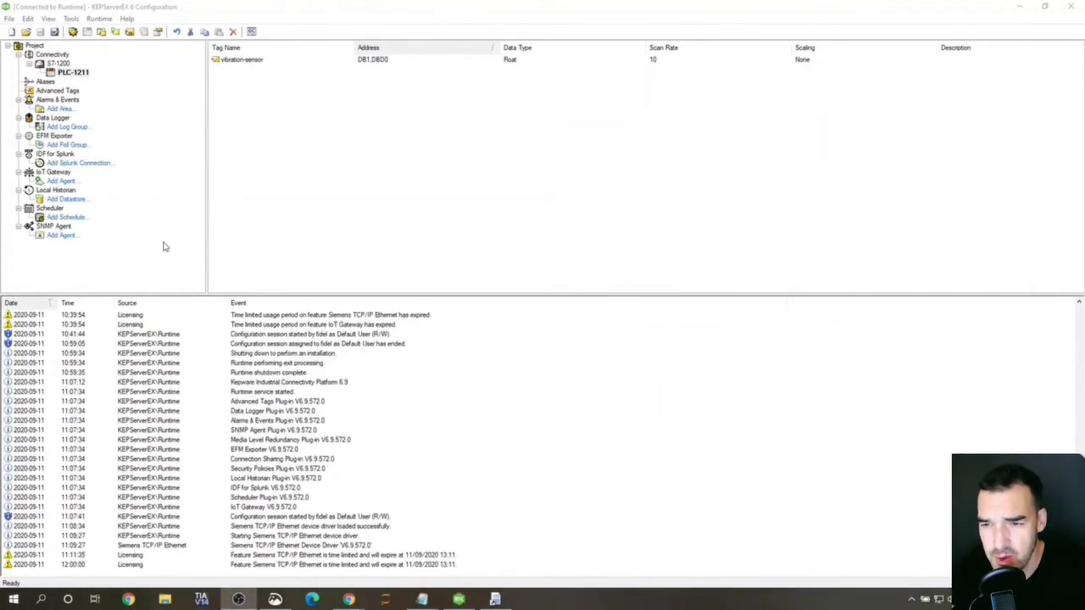
Add an IoT Gateway agent named AzureIoTHub of type MQTT Client and continue to its broker settings.
left_click(61, 181)
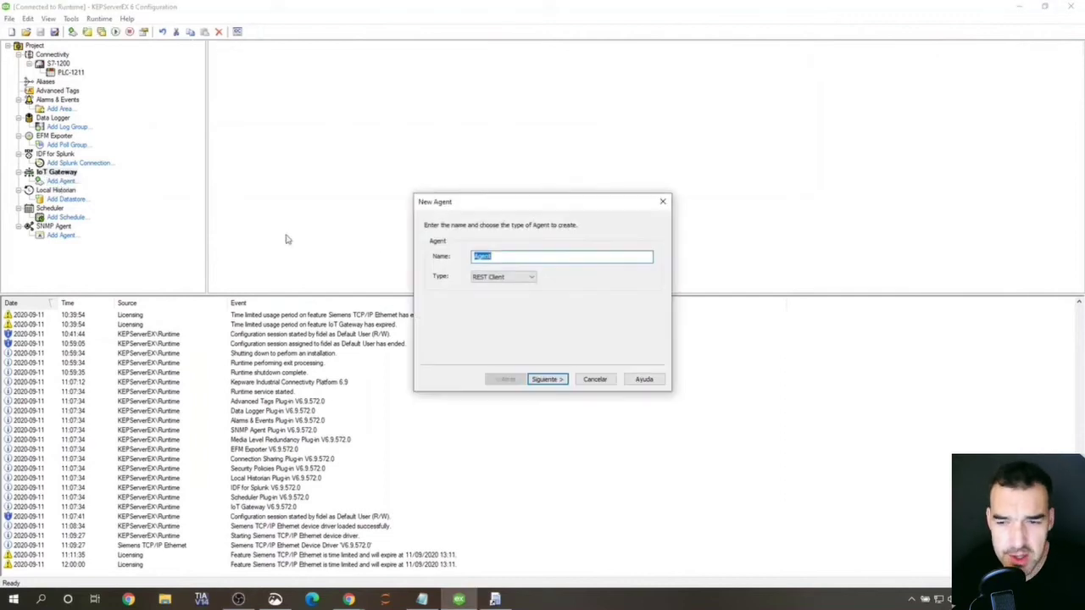
type("AzureIoTHub")
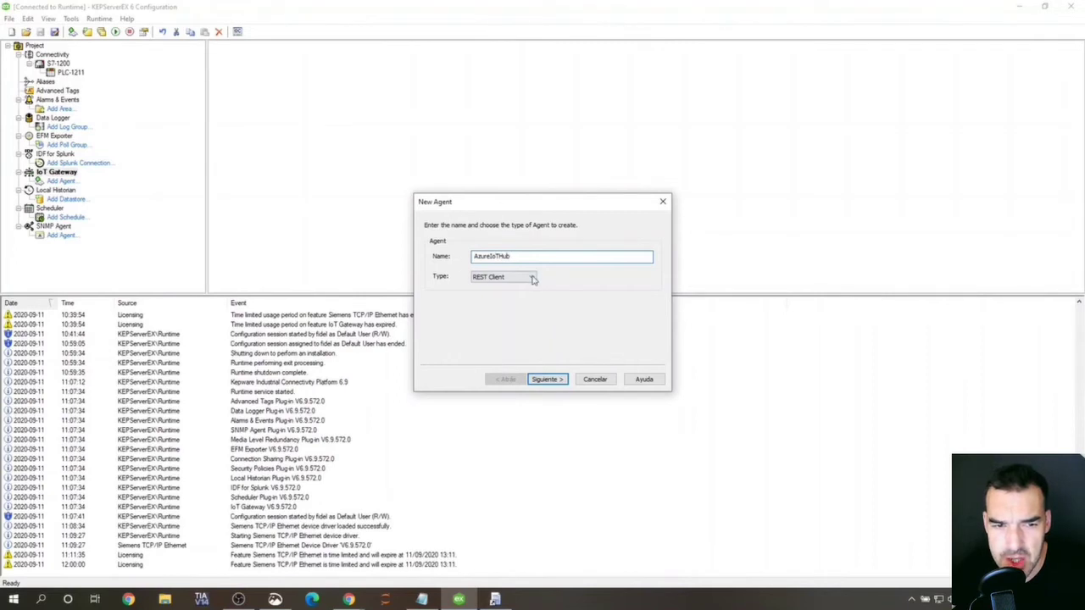
left_click(533, 278)
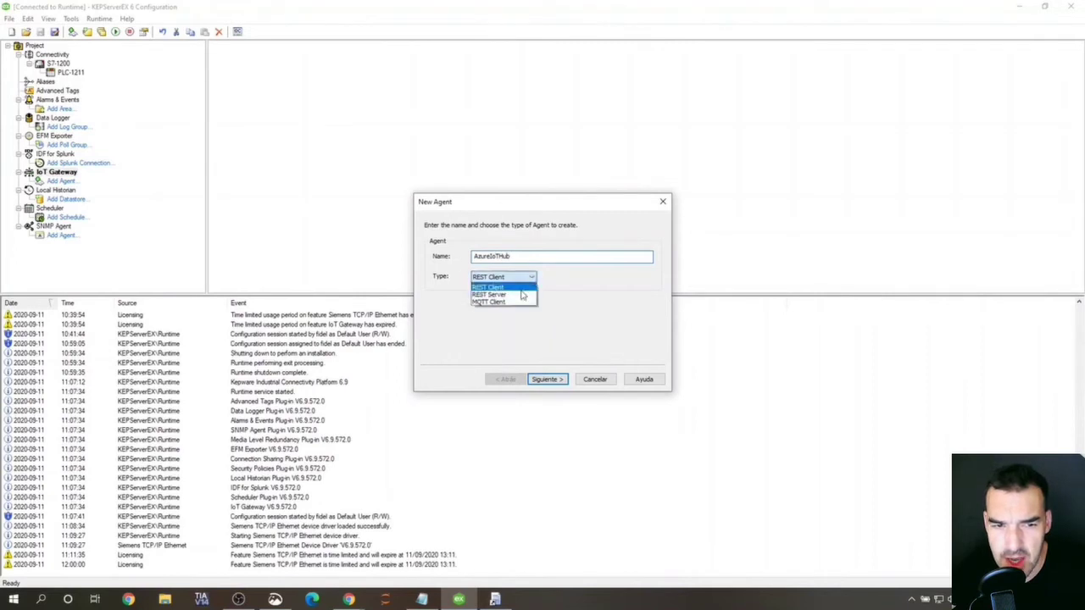
left_click(517, 300)
left_click(546, 380)
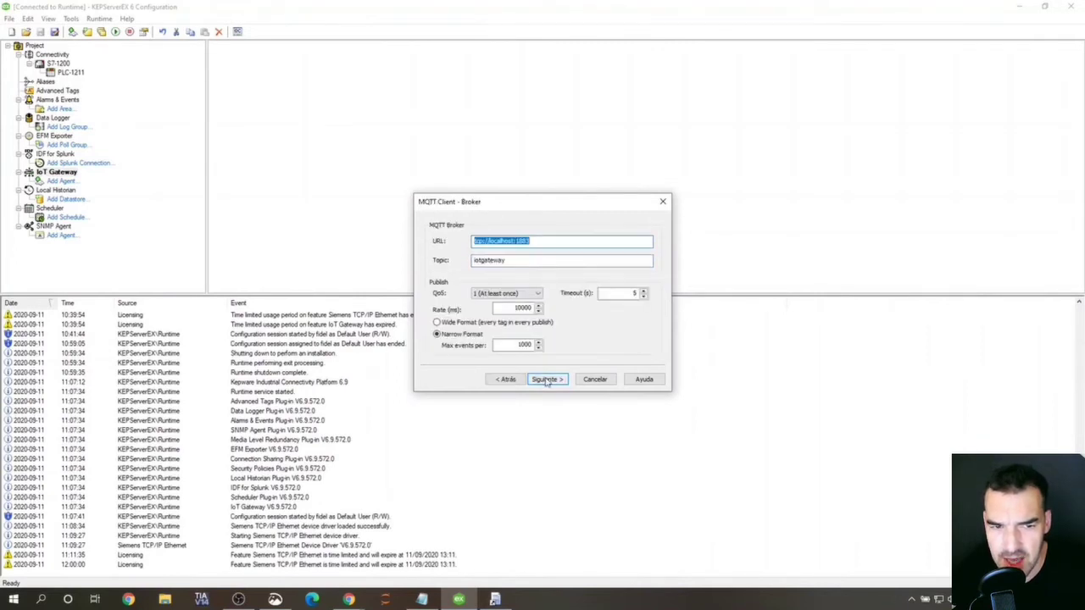
Set the broker URL to ssl://factory-tocloud.azure-devices.net:8883, using the web guide's URL syntax and the hostname from the Notepad notes.
key("alt+Tab")
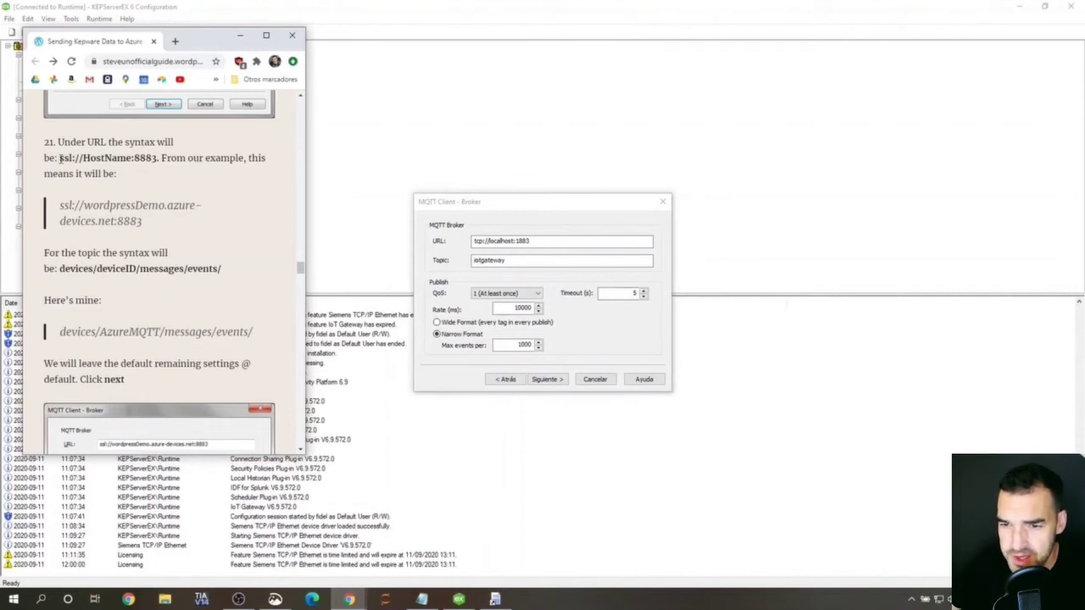
left_click_drag(60, 158, 156, 163)
key("ctrl+c")
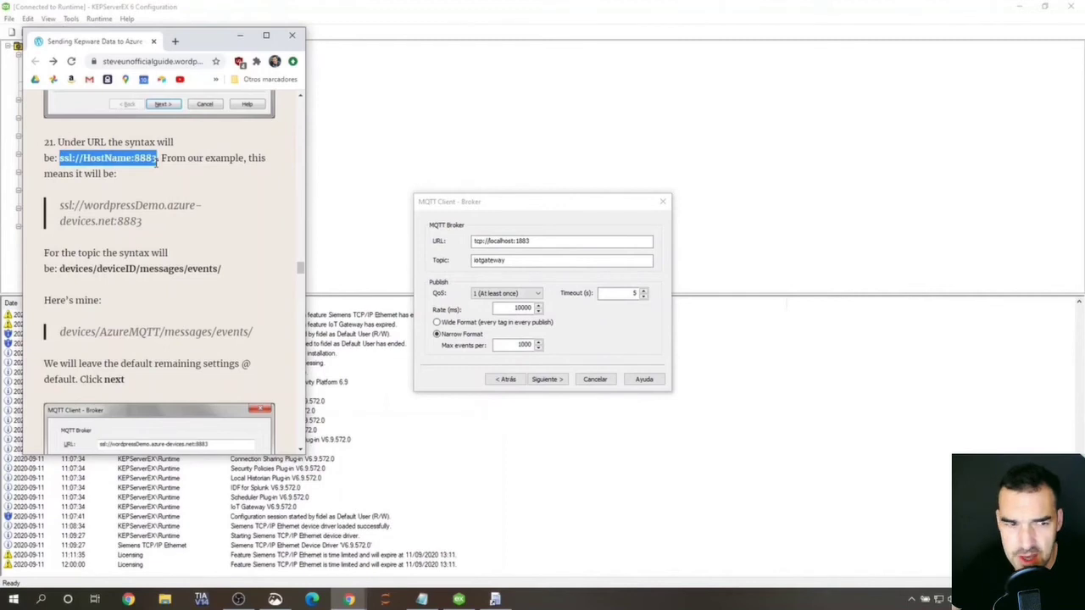
triple_click(526, 242)
key("ctrl+v")
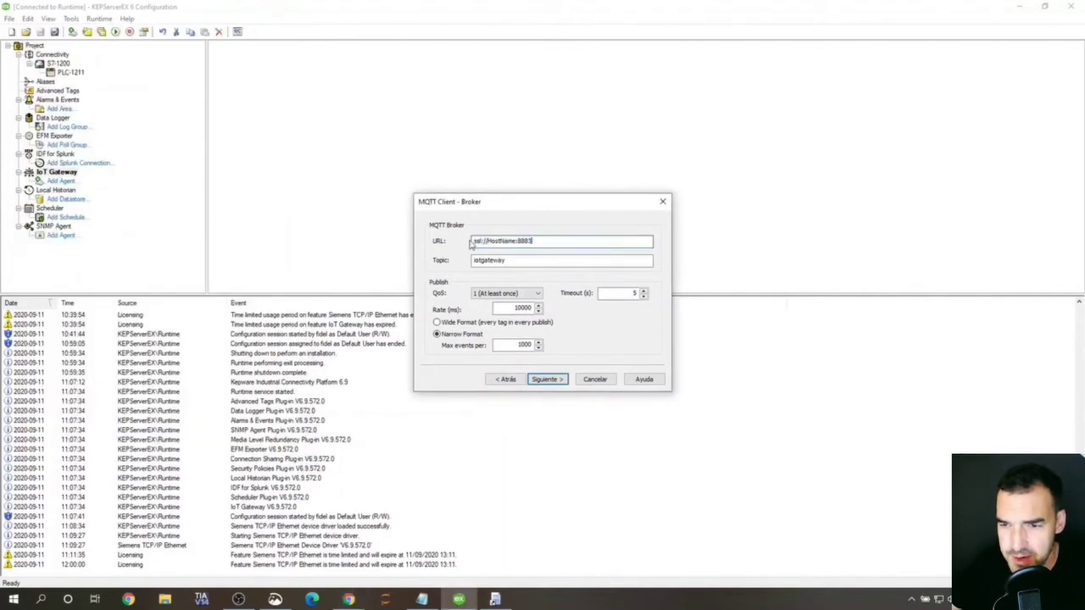
left_click(421, 599)
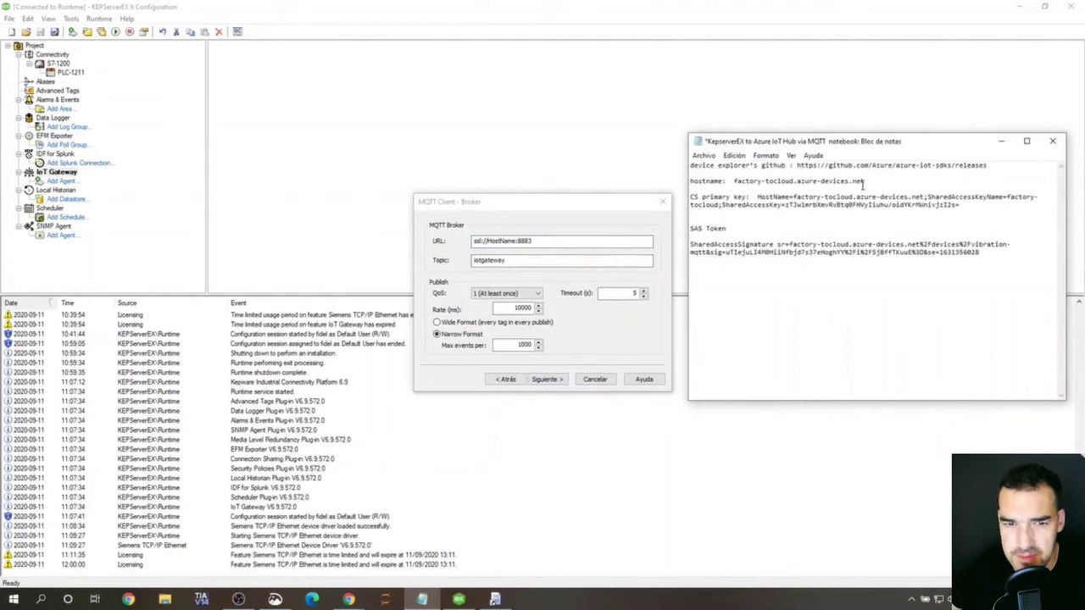
left_click_drag(862, 181, 737, 182)
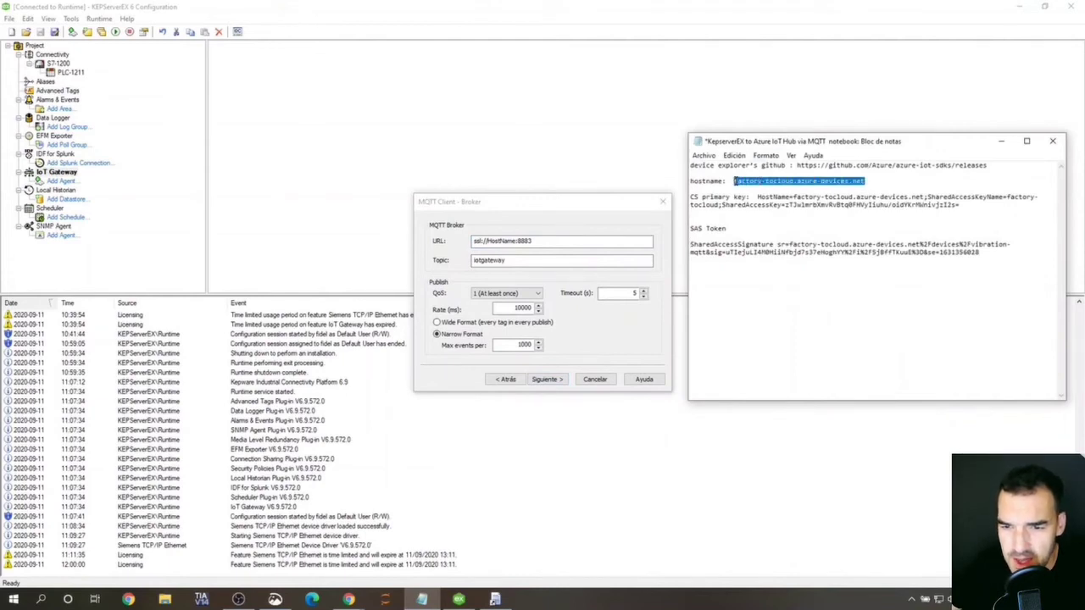
left_click_drag(516, 242, 489, 241)
type("factory-tocloud.azure-devices.net")
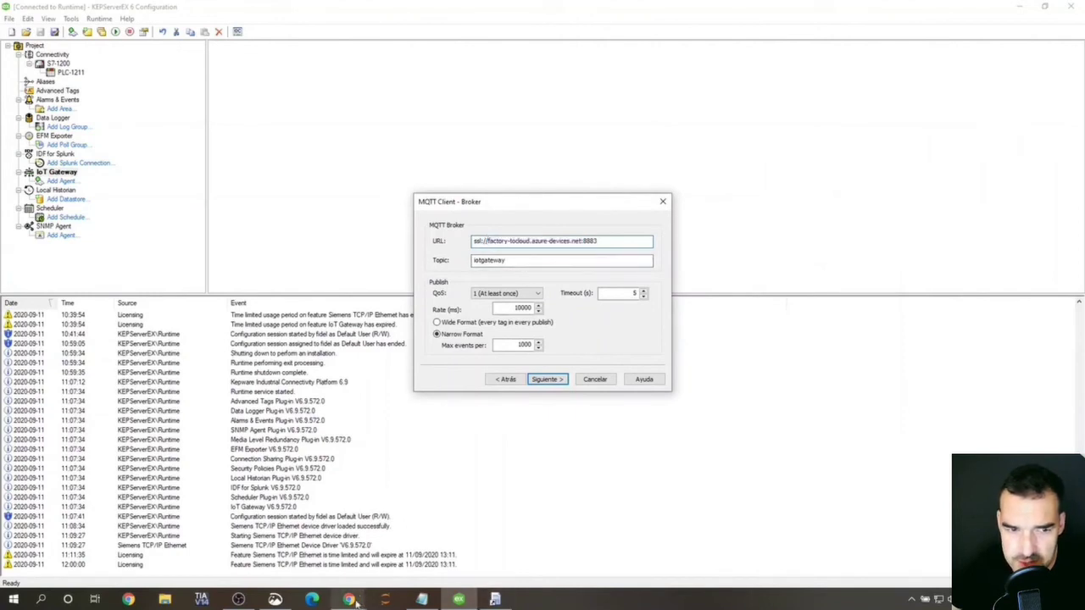
Copy the topic syntax devices/deviceID/messages/events/ from the web guide into the MQTT broker's topic.
mouse_move(348, 599)
left_click(517, 547)
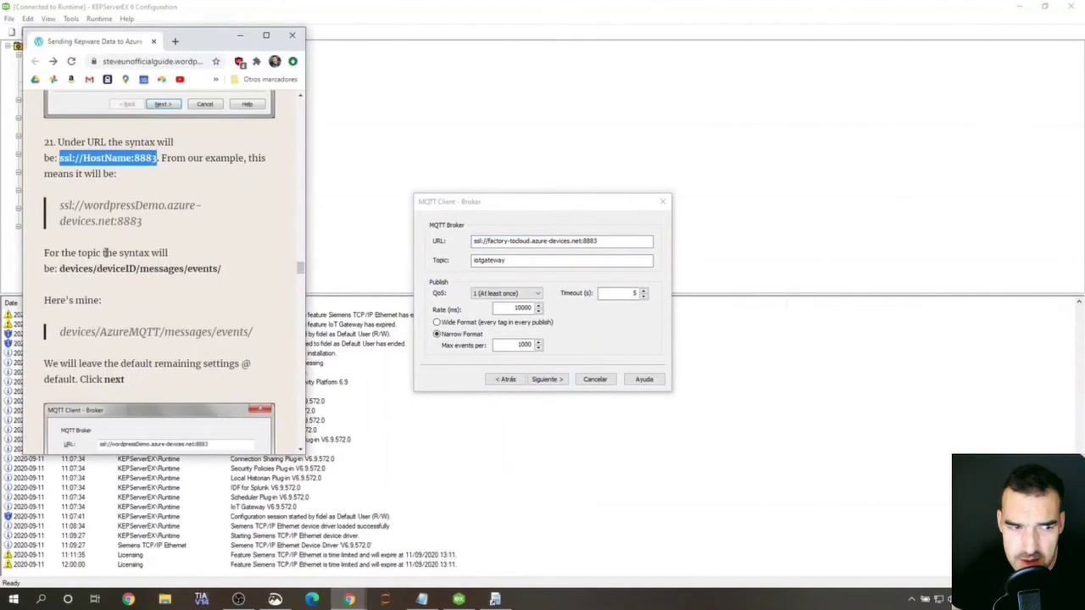
left_click_drag(59, 269, 65, 268)
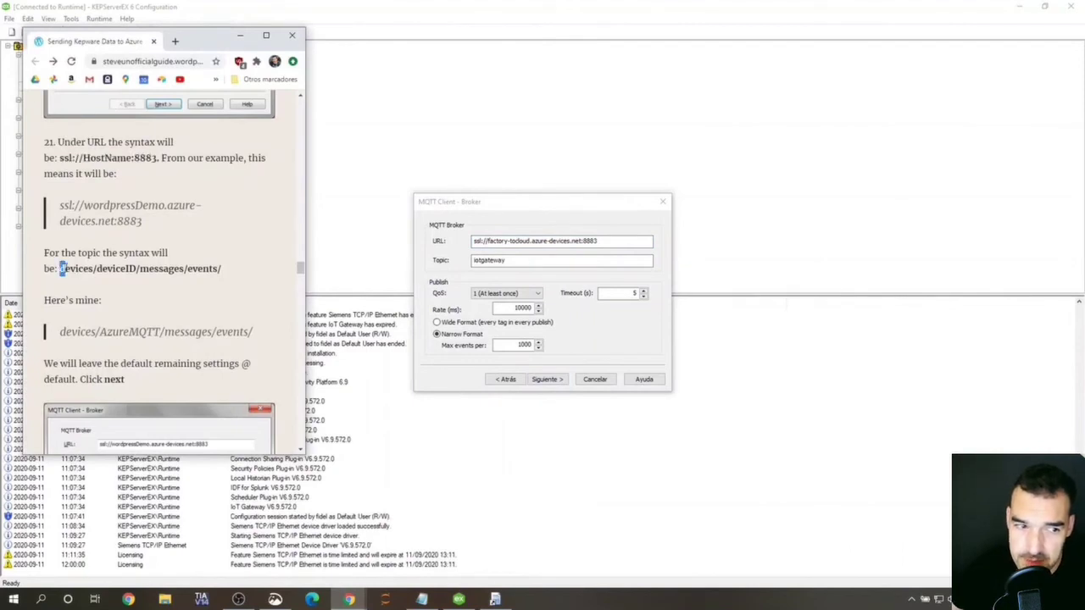
left_click_drag(220, 268, 222, 269)
key("ctrl+c")
double_click(488, 260)
key("ctrl+v")
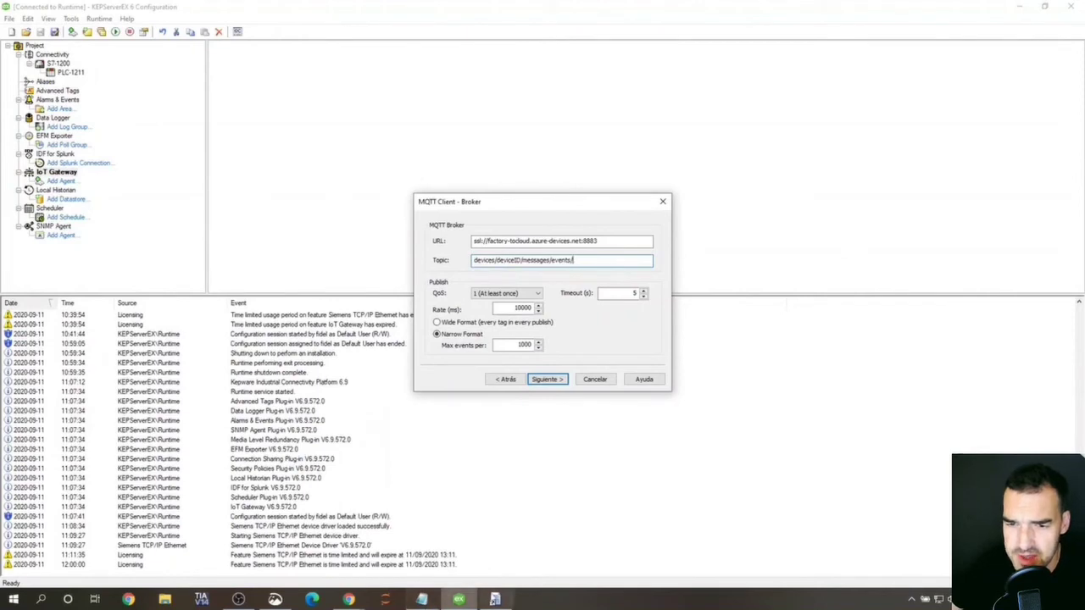
Replace deviceID in the topic with vibration-mqtt and continue to the MQTT client's security settings.
left_click(499, 599)
left_click(803, 339)
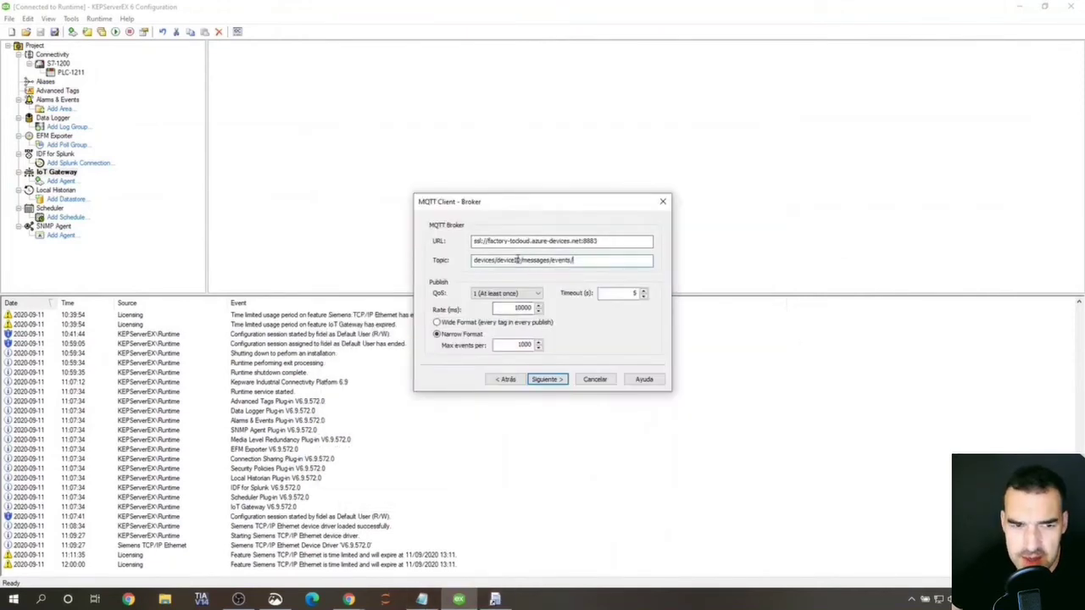
left_click_drag(521, 261, 496, 261)
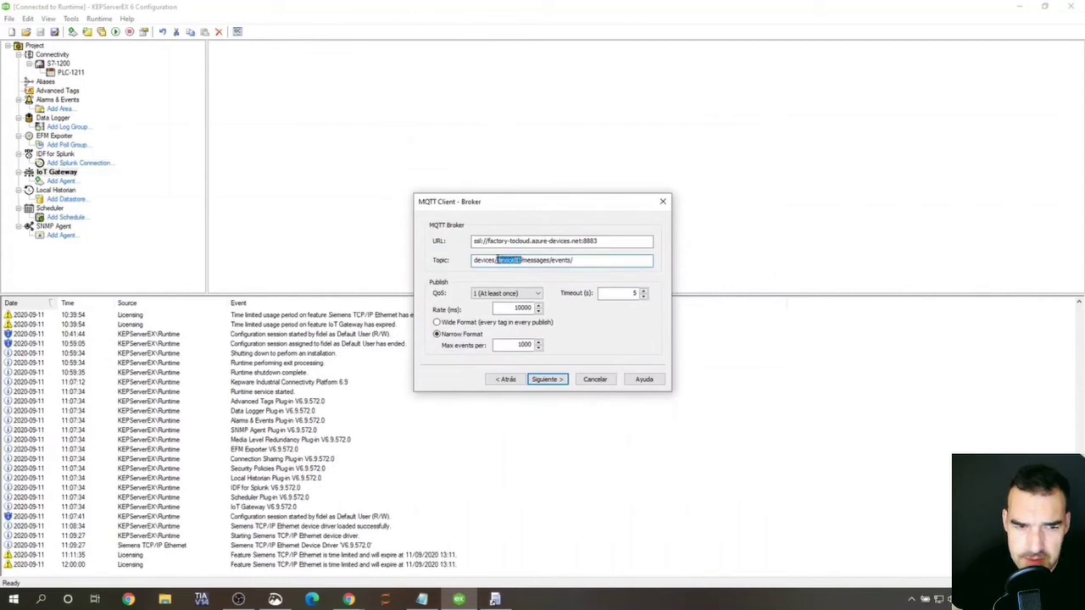
type("vibration")
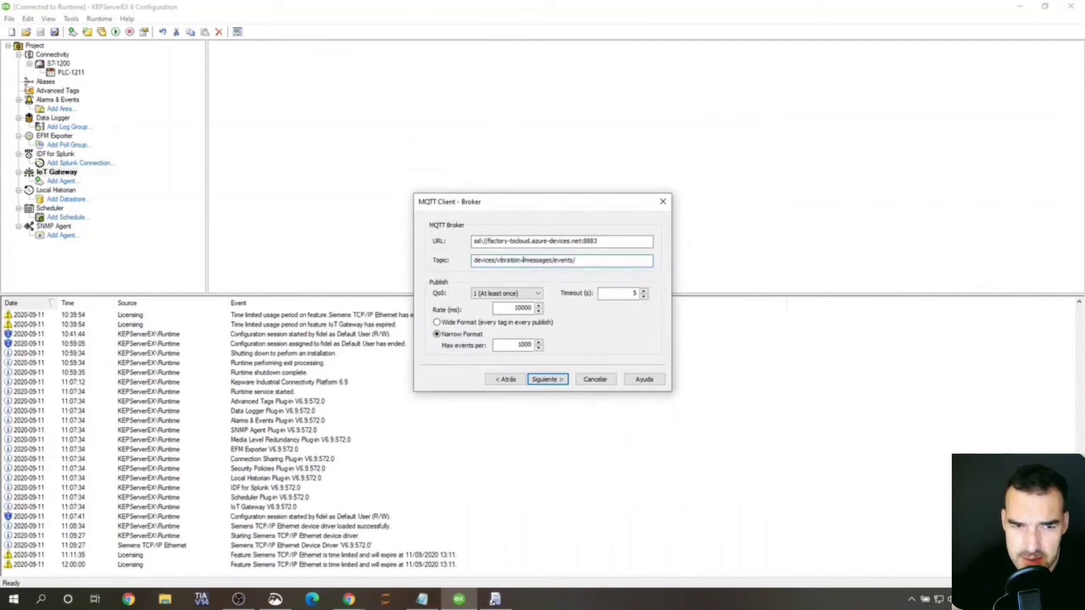
type("-mqtt")
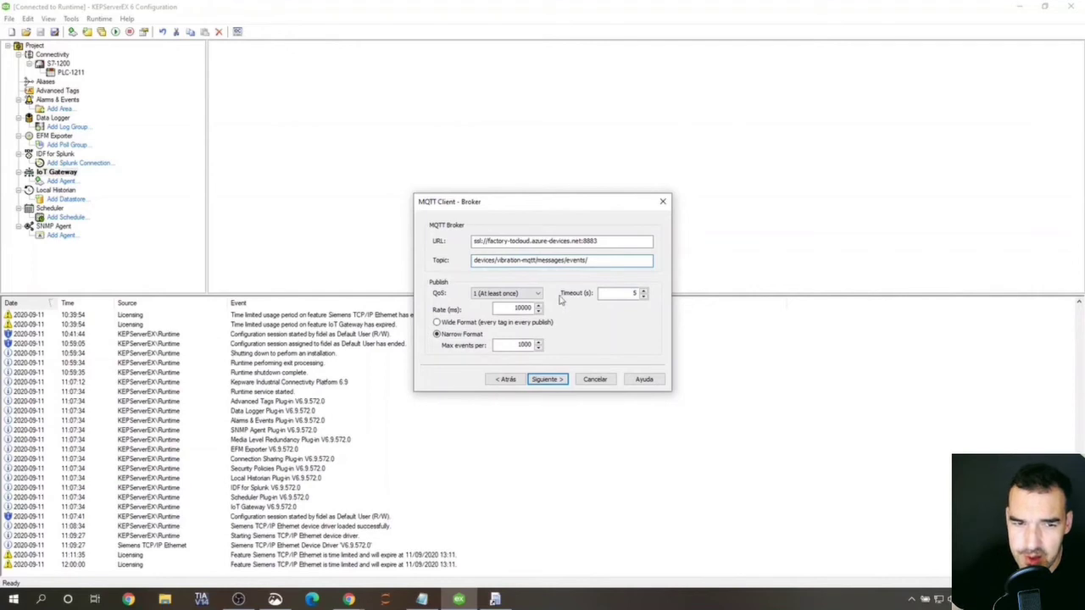
left_click(556, 383)
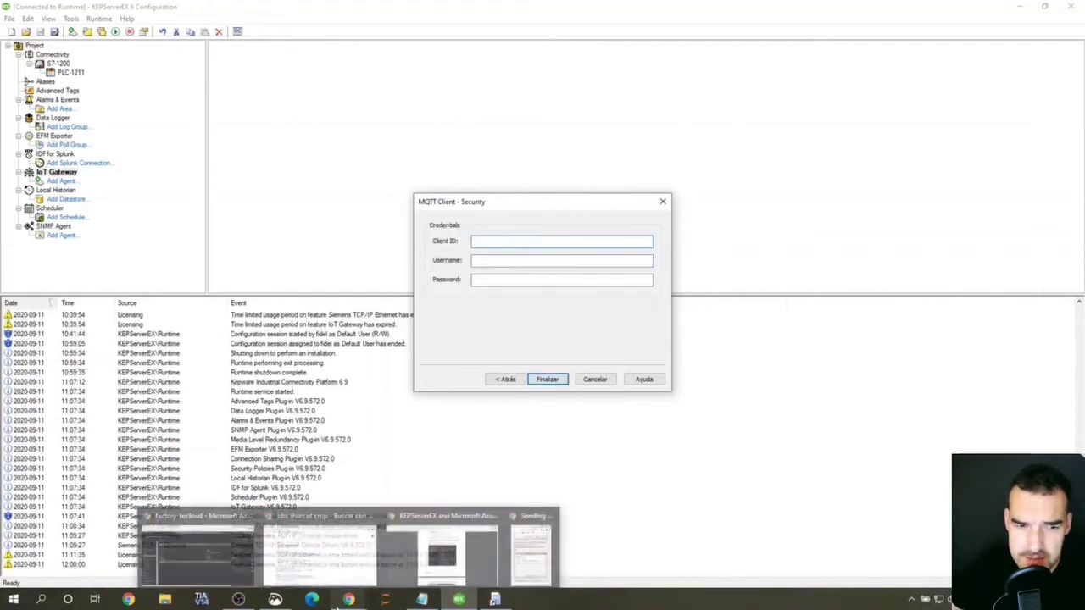
Consult the web guide's credentials instructions and set the MQTT client ID to vibration-mqtt.
left_click(534, 547)
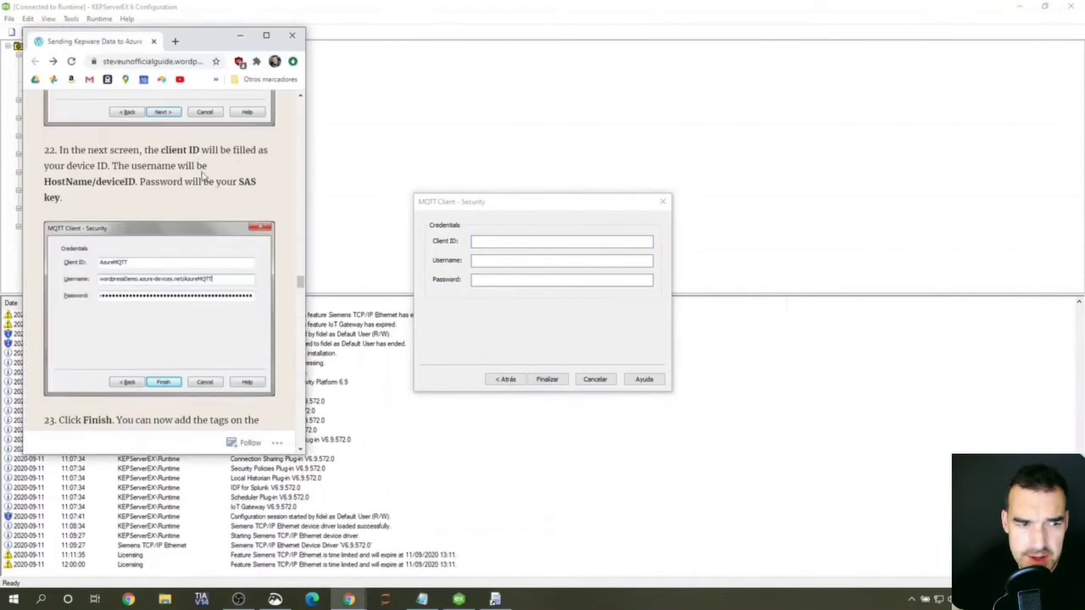
left_click(488, 241)
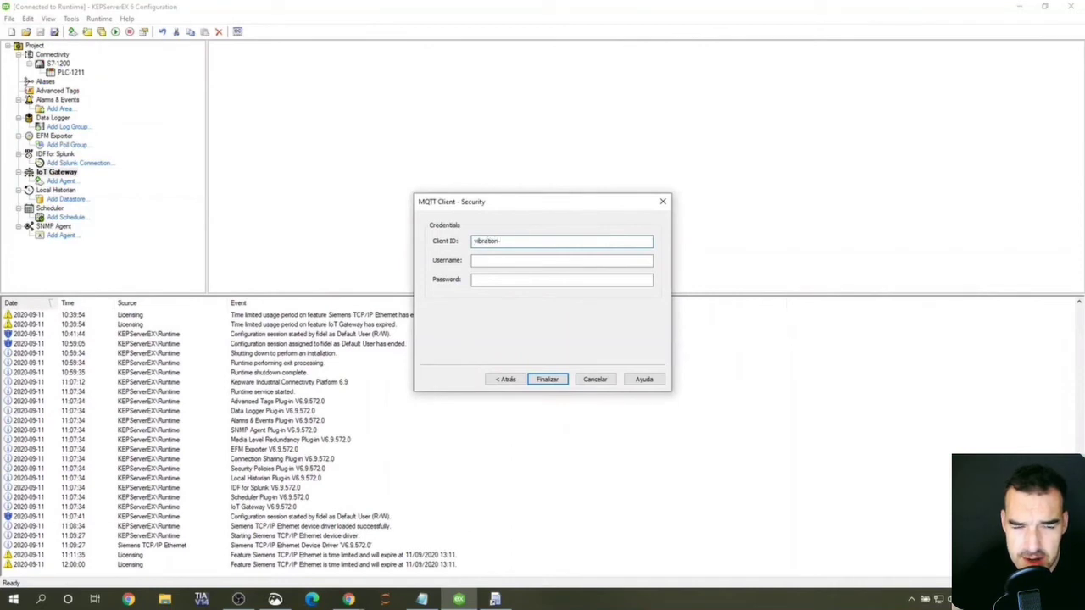
type("vibration-mqtt")
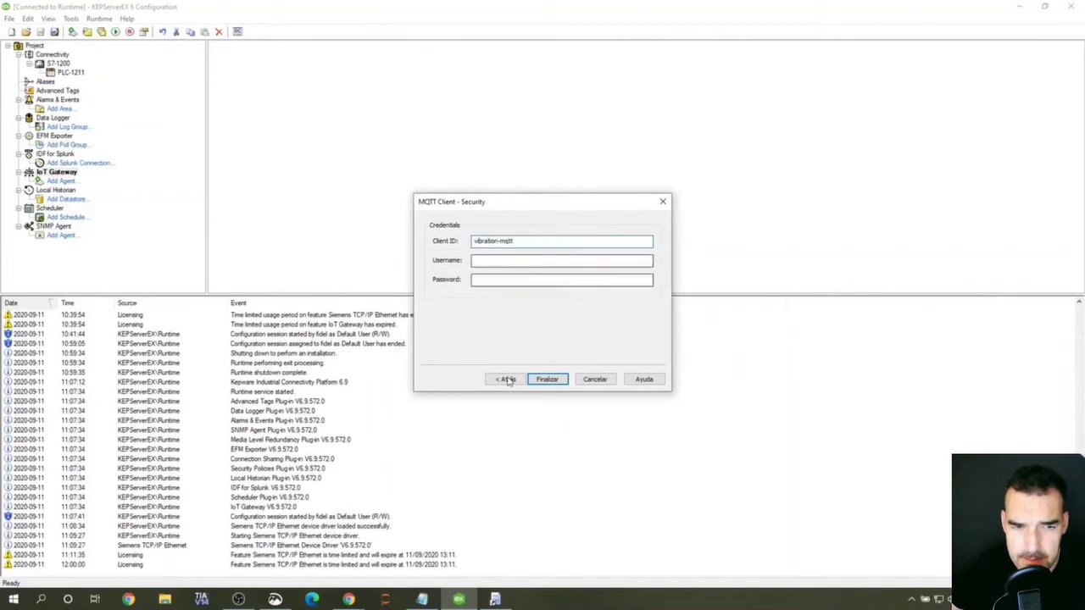
Set the MQTT username to factory-tocloud.azure-devices.net/vibration-mqtt, following the guide's HostName/deviceID syntax and the hostname in the Notepad notes.
left_click(356, 598)
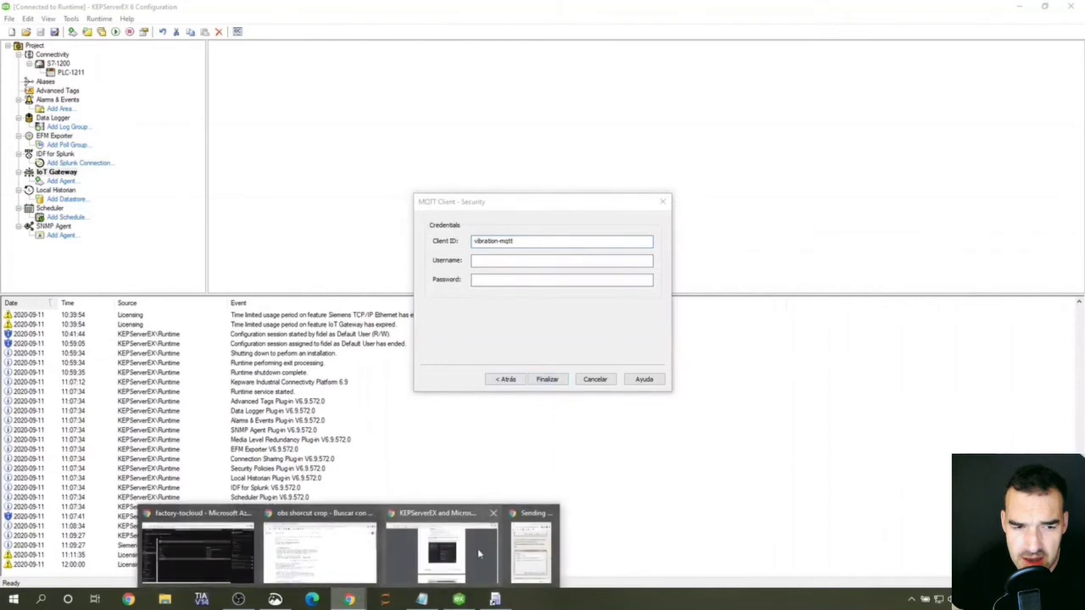
left_click(477, 551)
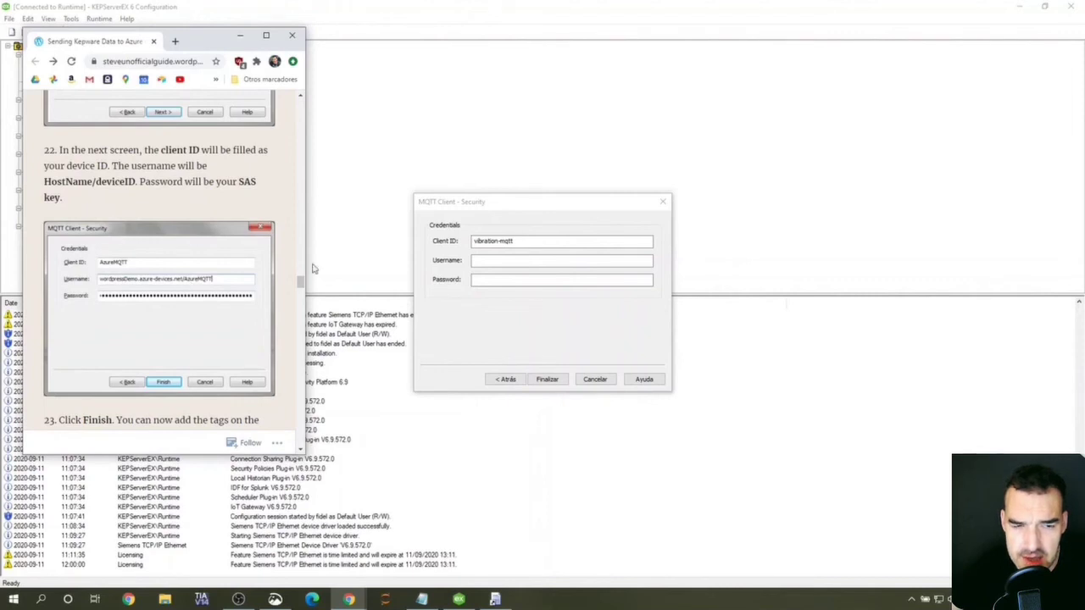
left_click(508, 261)
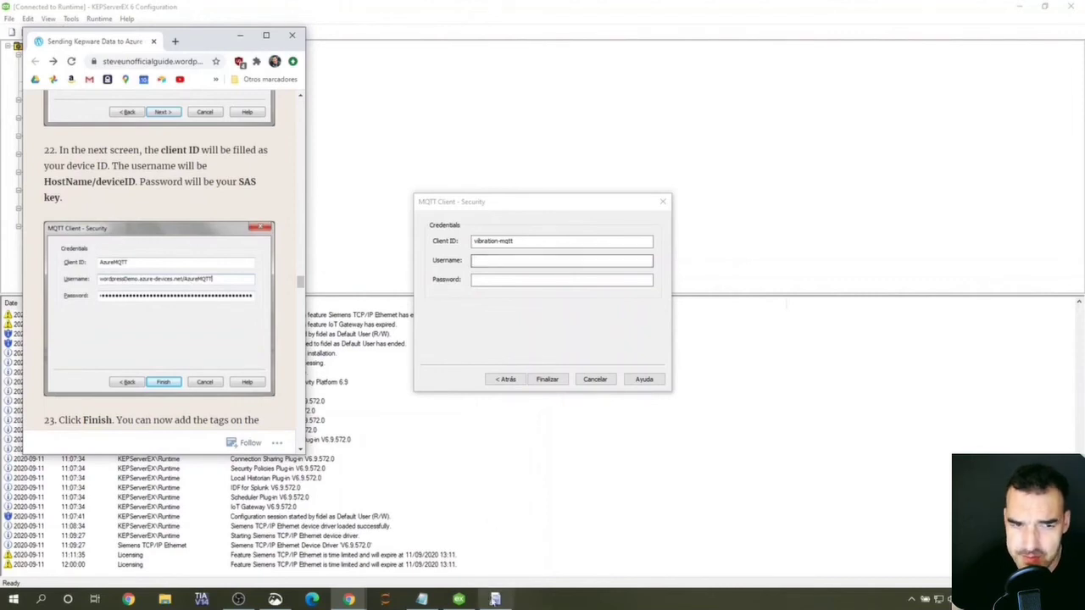
left_click(421, 599)
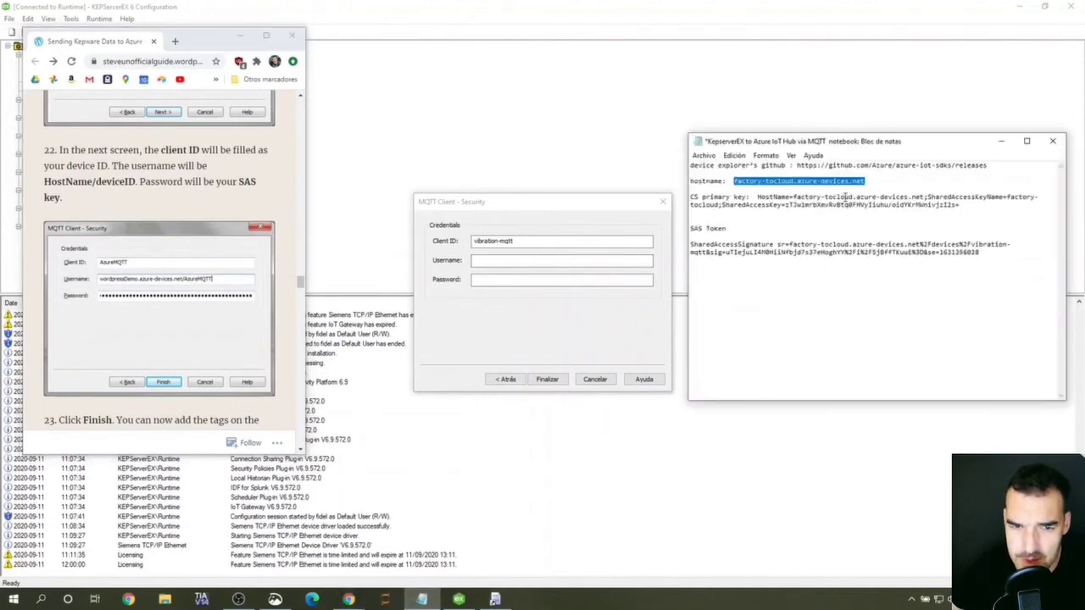
left_click(574, 200)
left_click(511, 261)
type("factory-tocloud.azure-devices.net")
type("/")
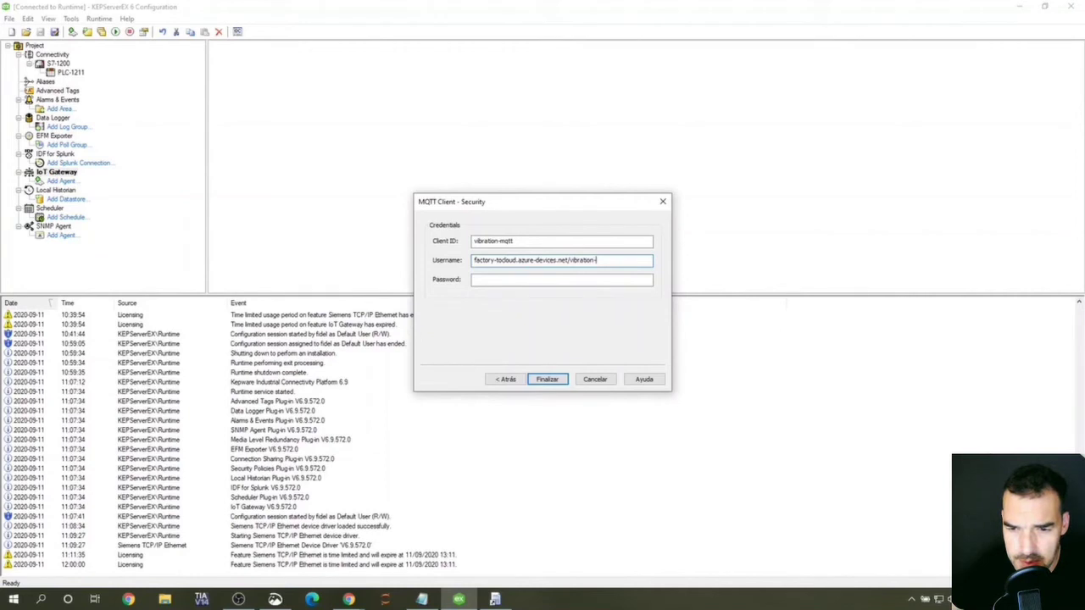
Check the password requirement in the web guide and paste the SAS token from the Notepad notes as the MQTT password.
left_click(504, 280)
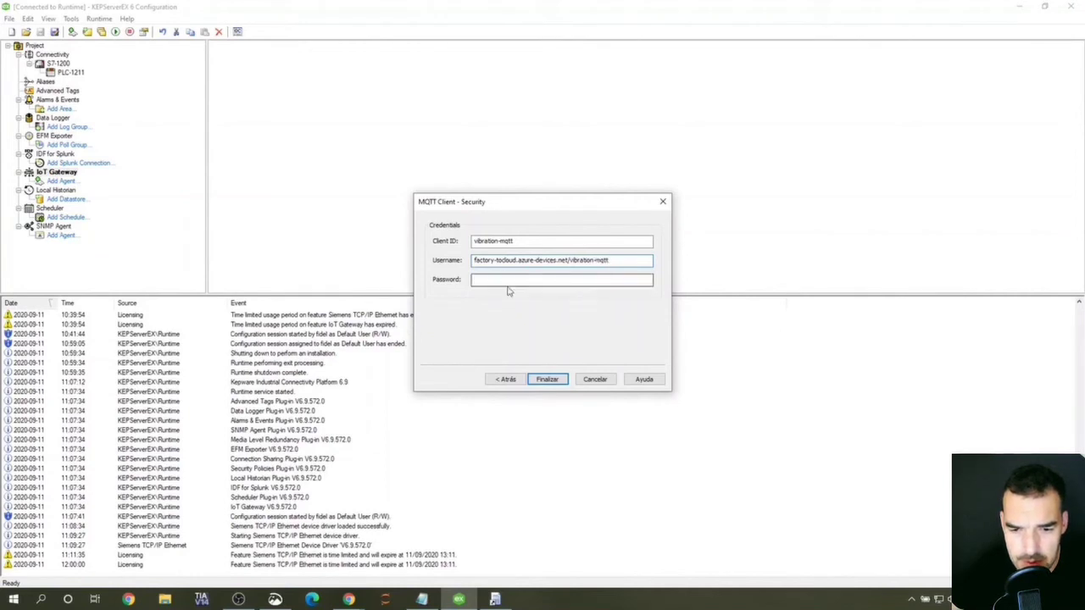
left_click(348, 600)
left_click(511, 563)
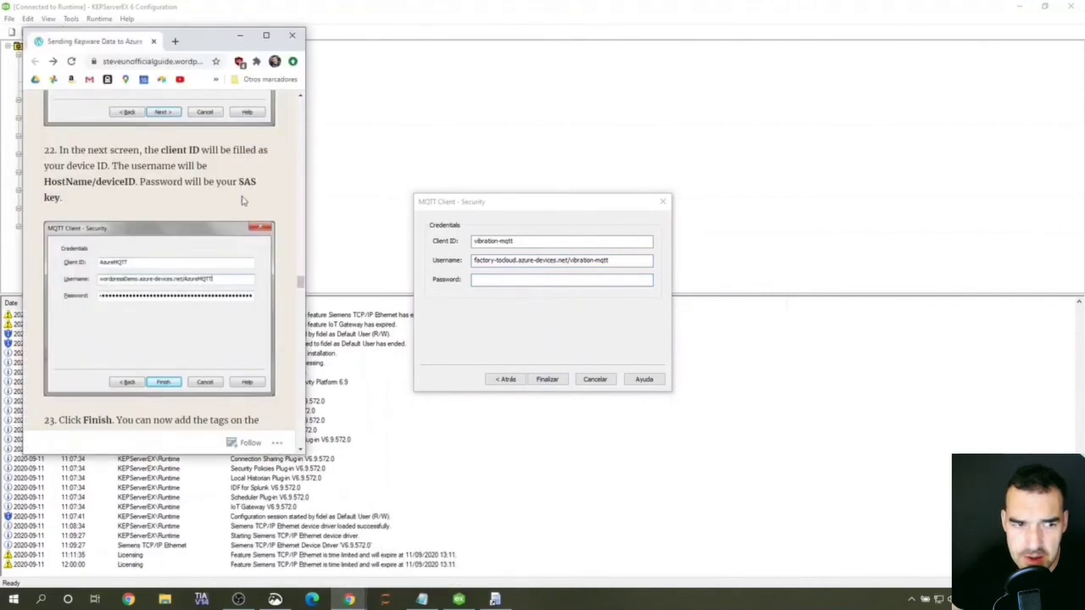
left_click(422, 599)
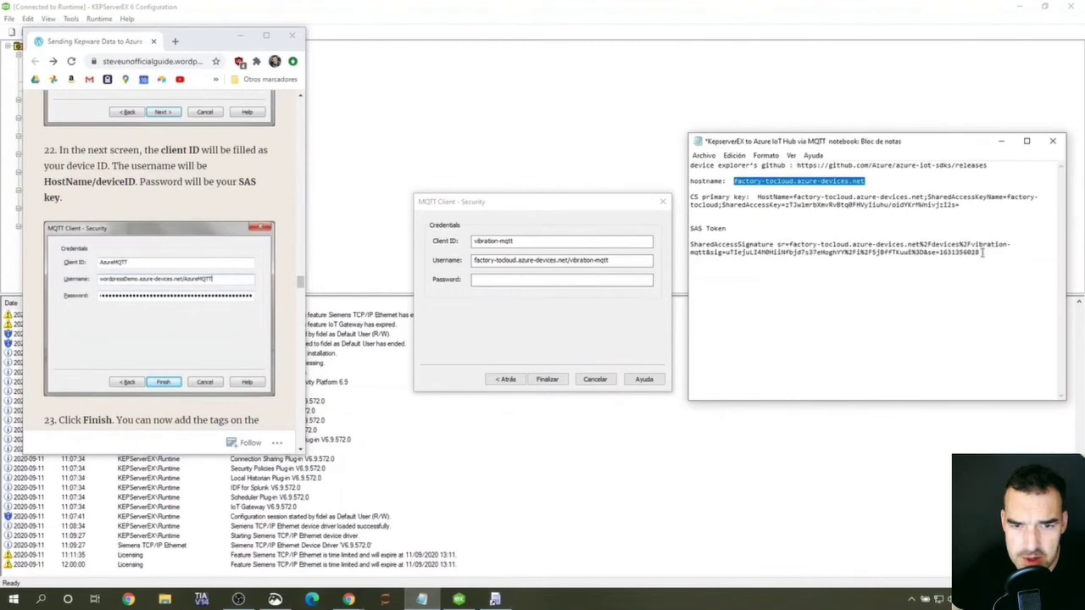
left_click_drag(981, 253, 692, 245)
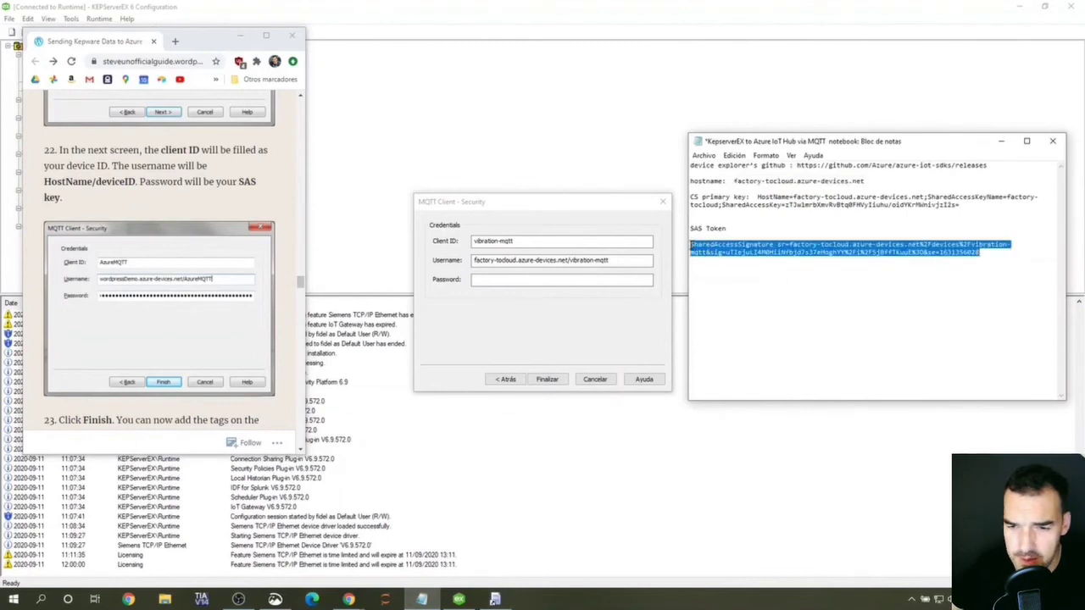
key("ctrl+c")
left_click(535, 279)
key("ctrl+v")
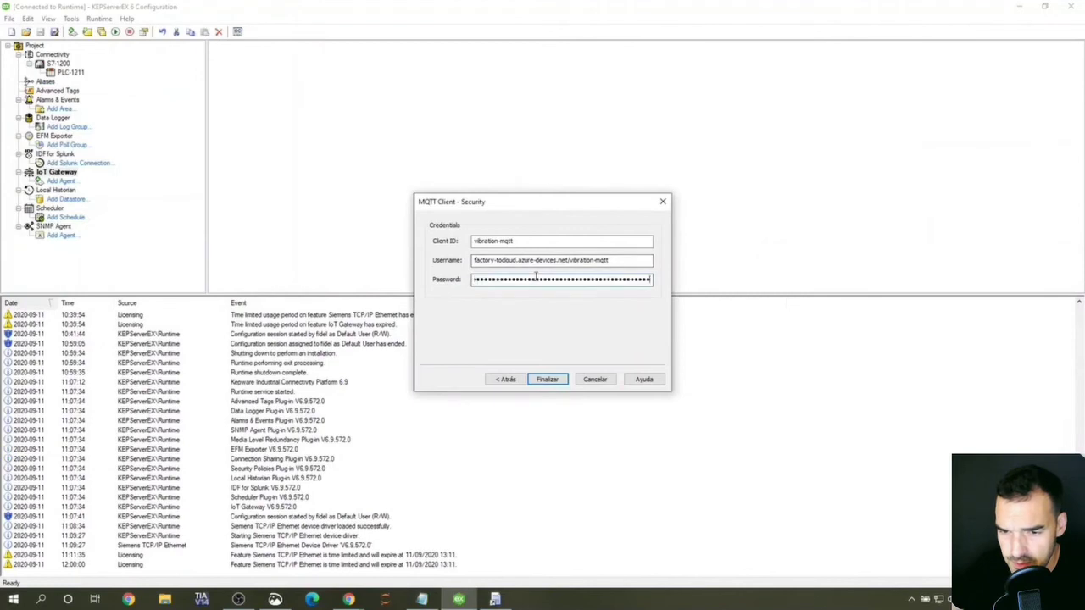
Finish creating the MQTT client agent and add the vibration-sensor tag of PLC-1211 to it as an IoT item.
left_click(547, 379)
double_click(239, 60)
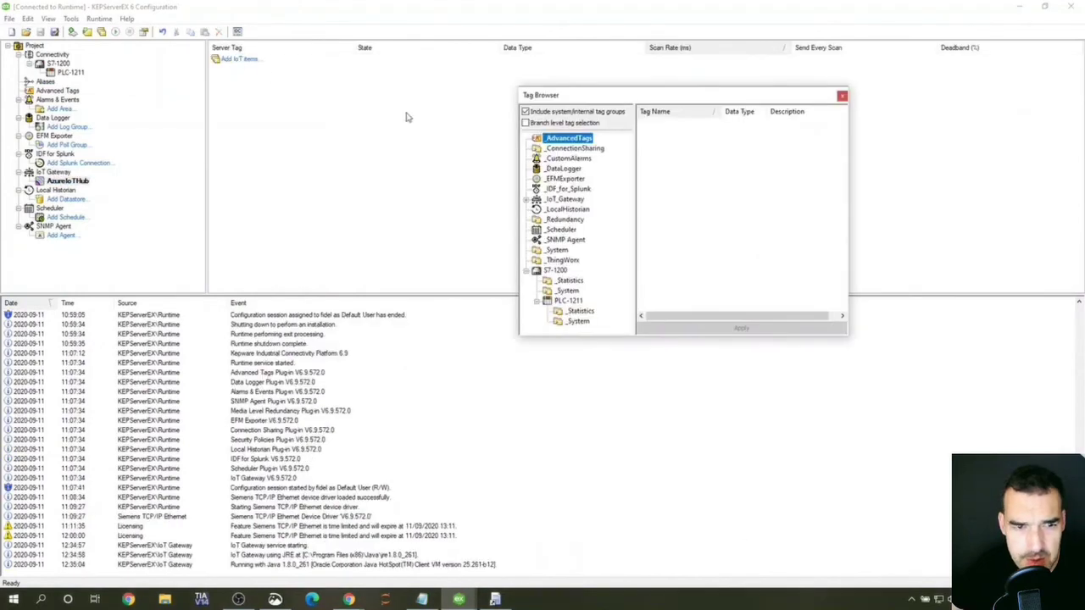
left_click(579, 303)
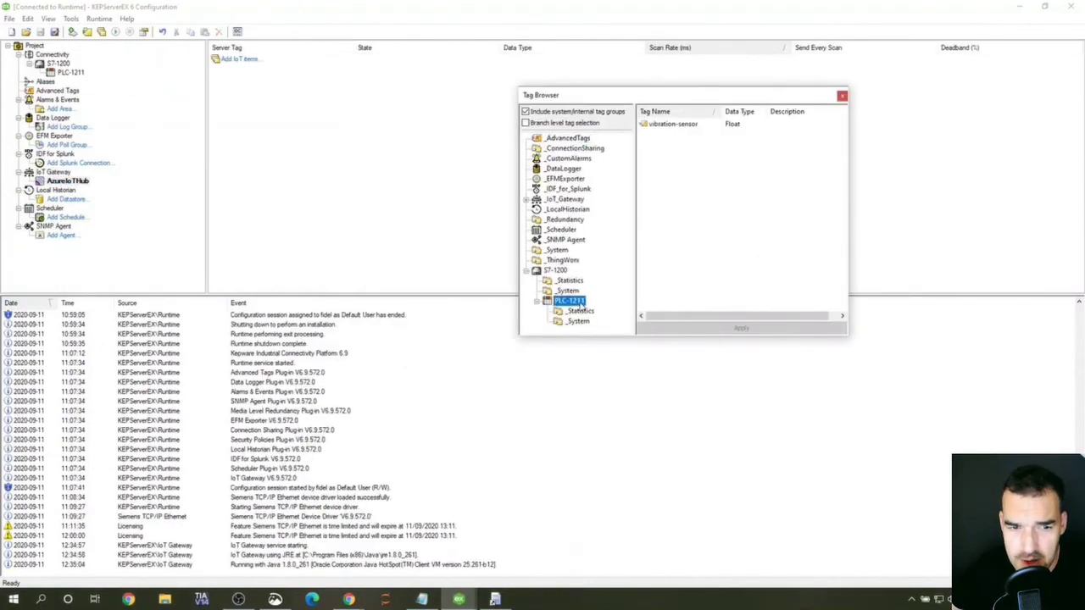
left_click(663, 124)
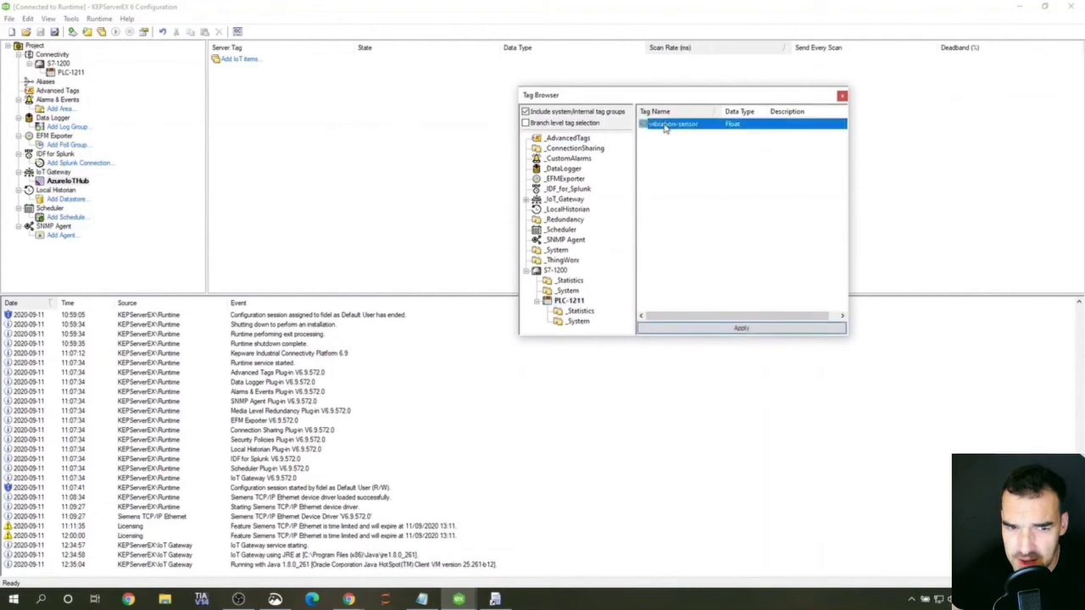
left_click(744, 327)
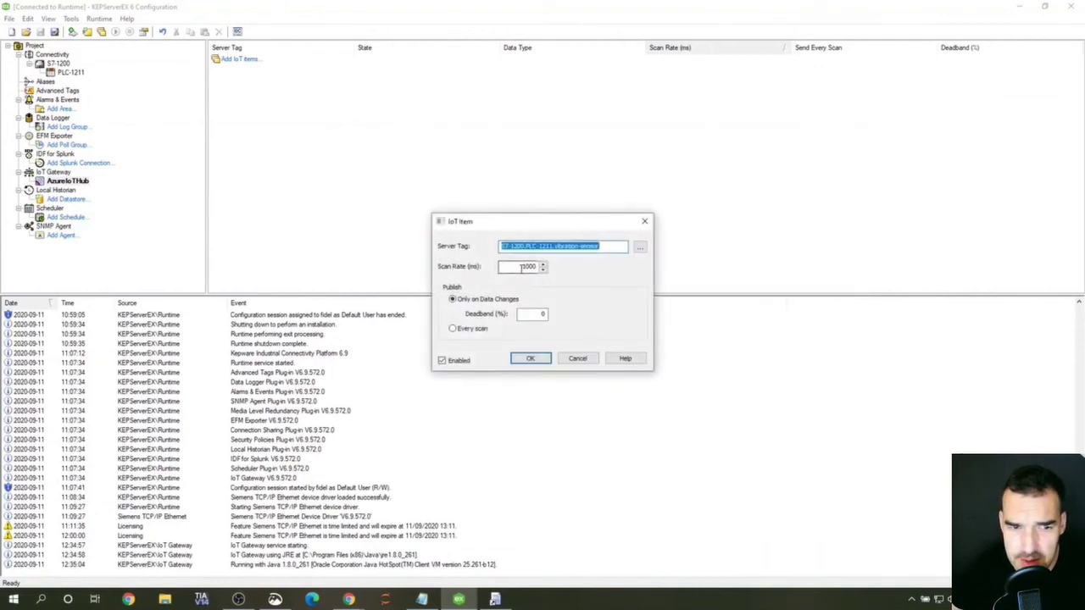
Set the IoT item's scan rate to 10 ms, publishing only on data changes, and save the item.
left_click_drag(521, 267, 549, 268)
type("10")
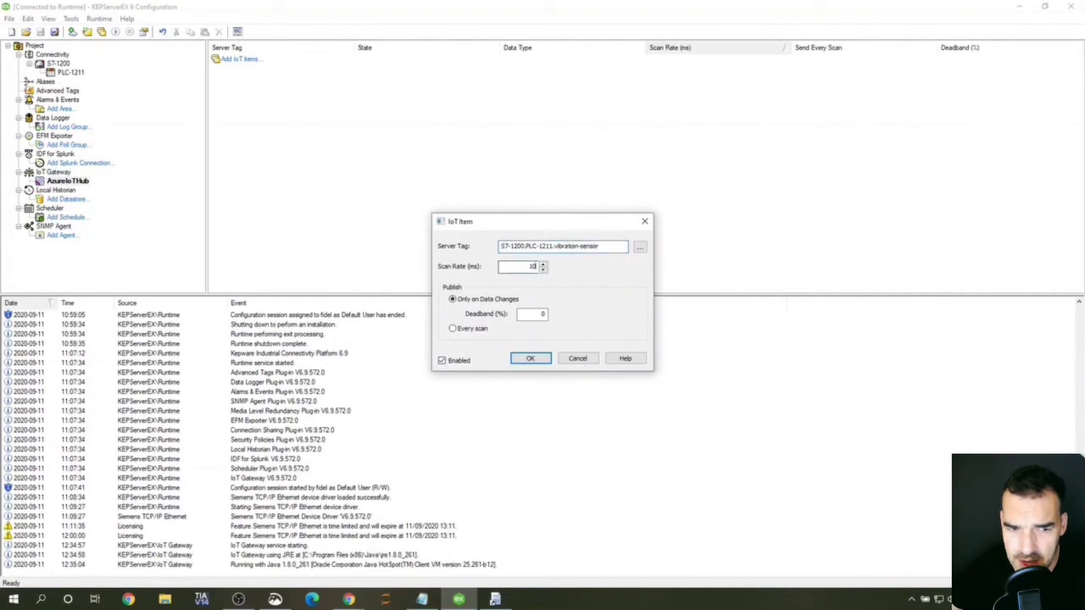
left_click(539, 360)
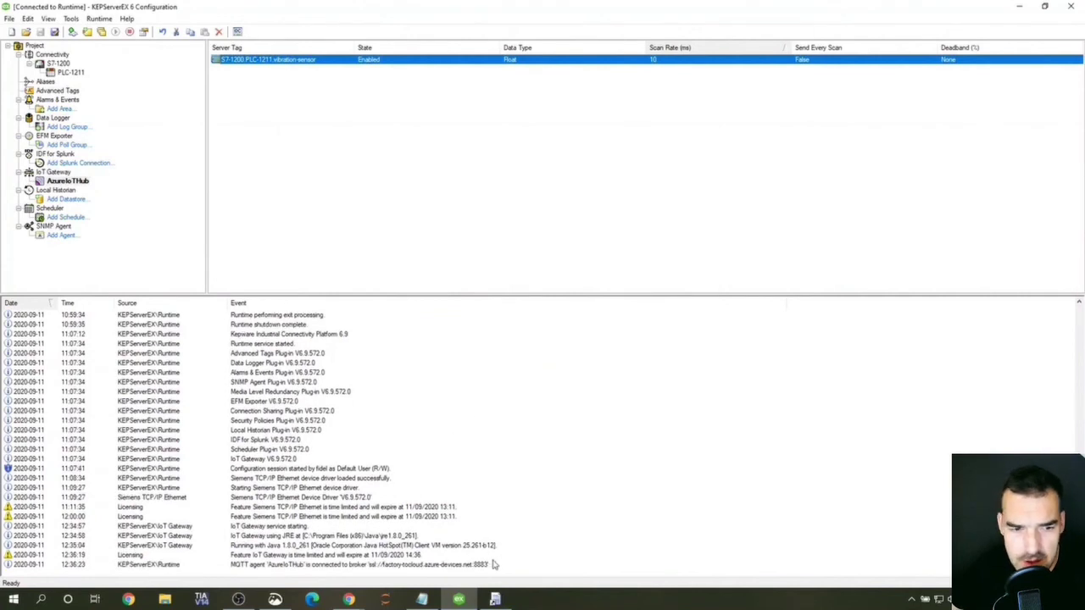
left_click(497, 565)
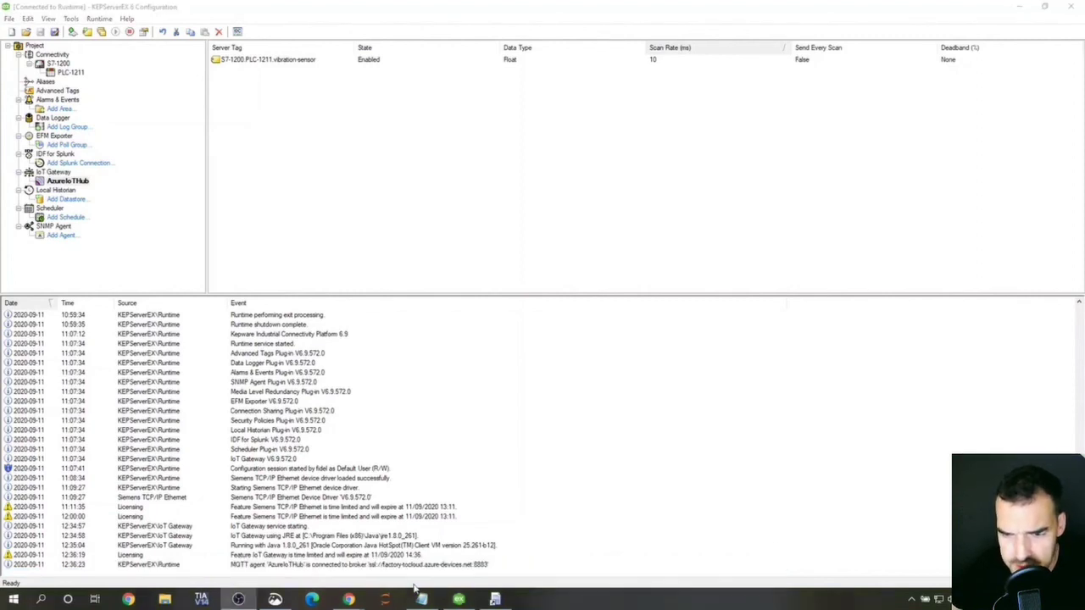
Switch to the Node-RED dashboard in Chrome, set the motor frequency slider to 7 and minimize the dashboard.
mouse_move(349, 599)
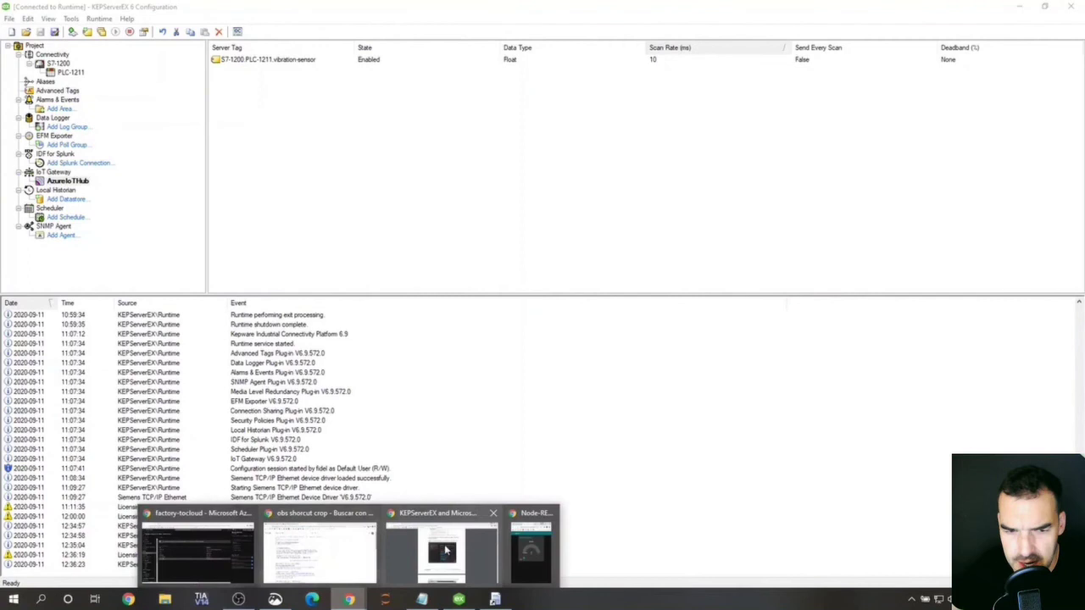
left_click(531, 551)
left_click(132, 290)
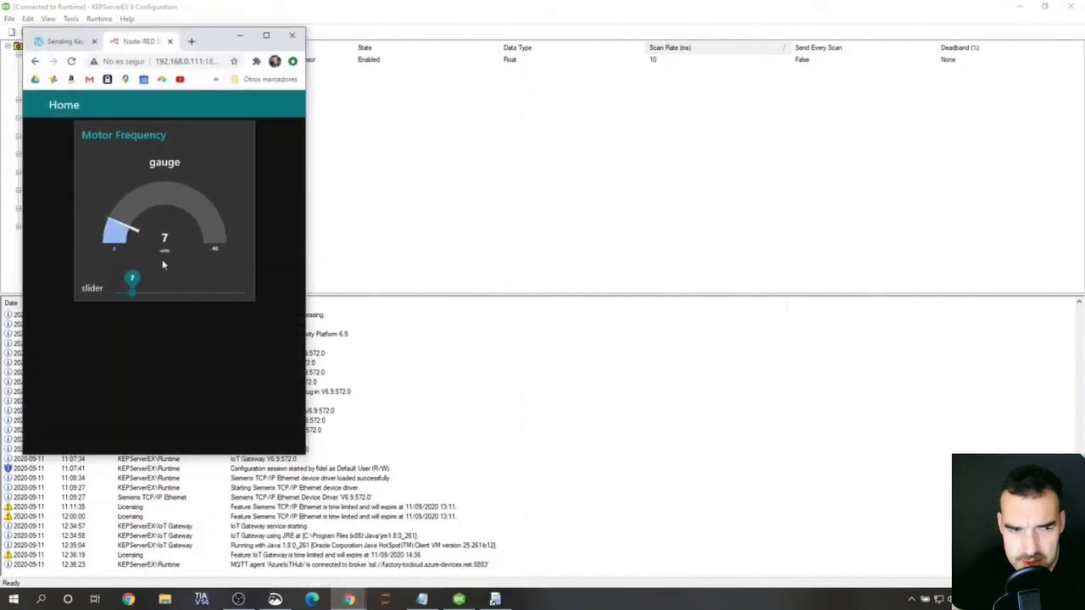
left_click(240, 35)
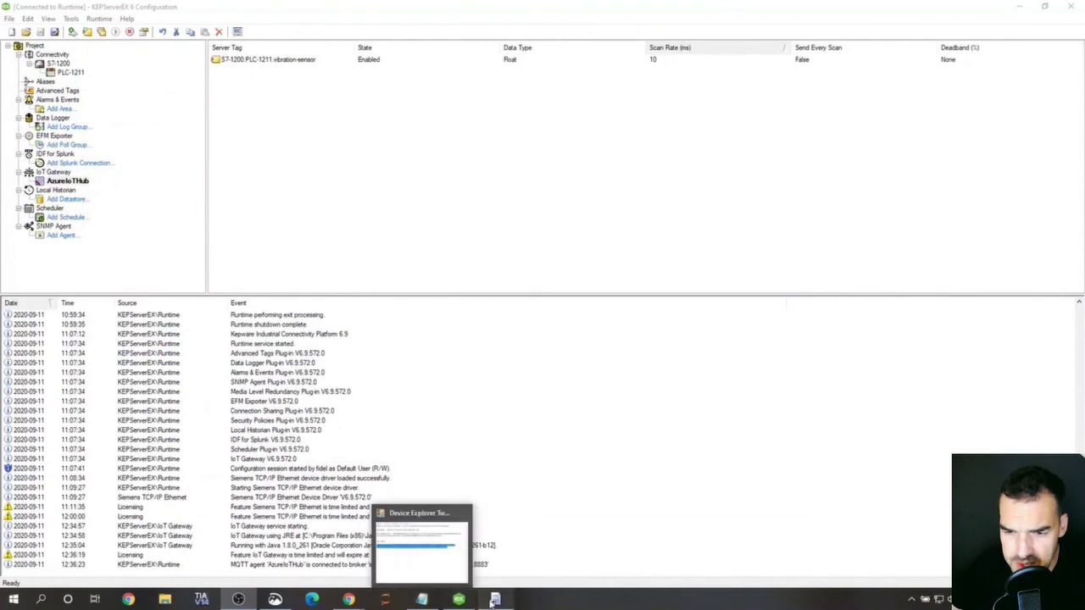
Switch to Device Explorer Twin, monitor the incoming event hub data of vibration-mqtt, stop monitoring and review the received messages.
left_click(517, 580)
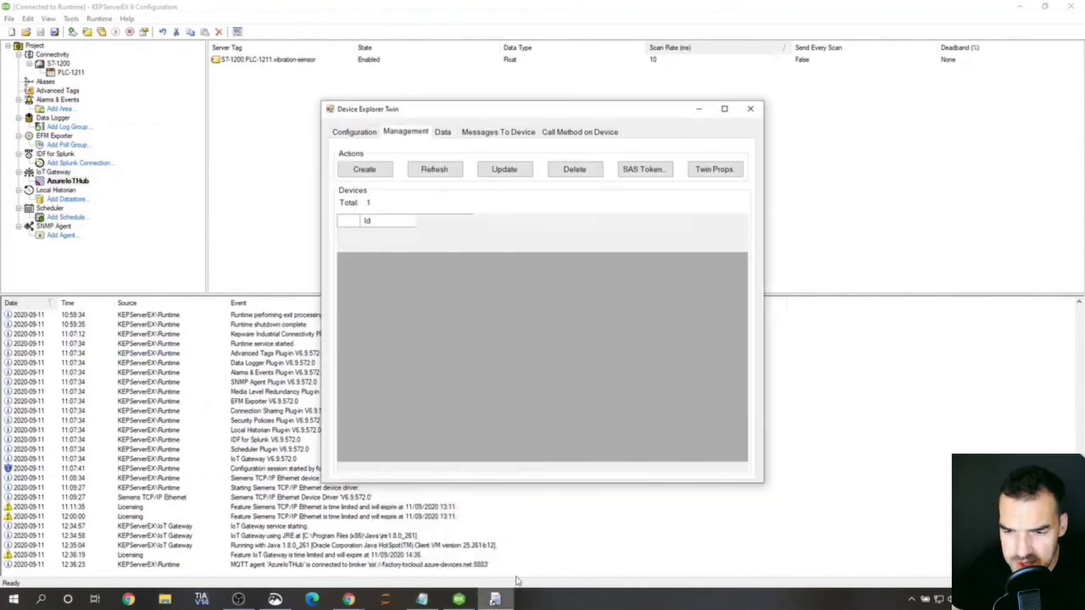
left_click(447, 135)
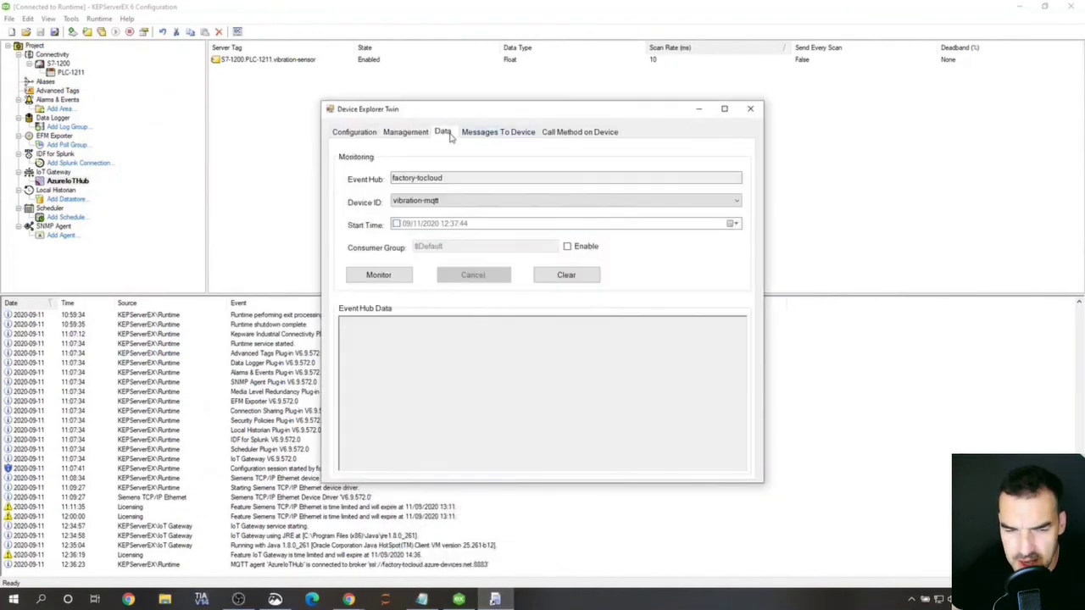
left_click(382, 278)
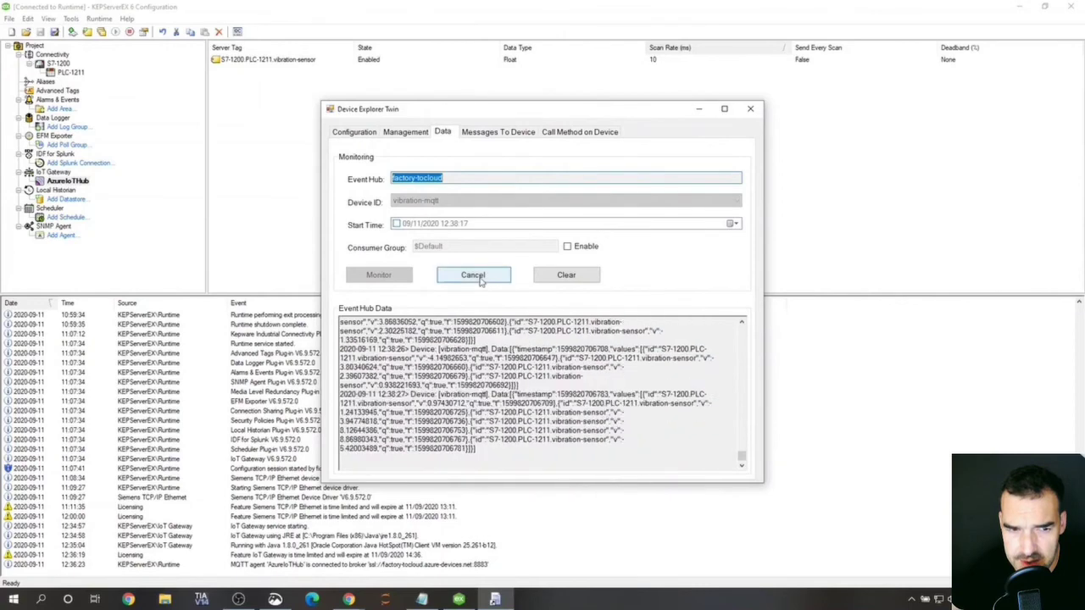
left_click(477, 279)
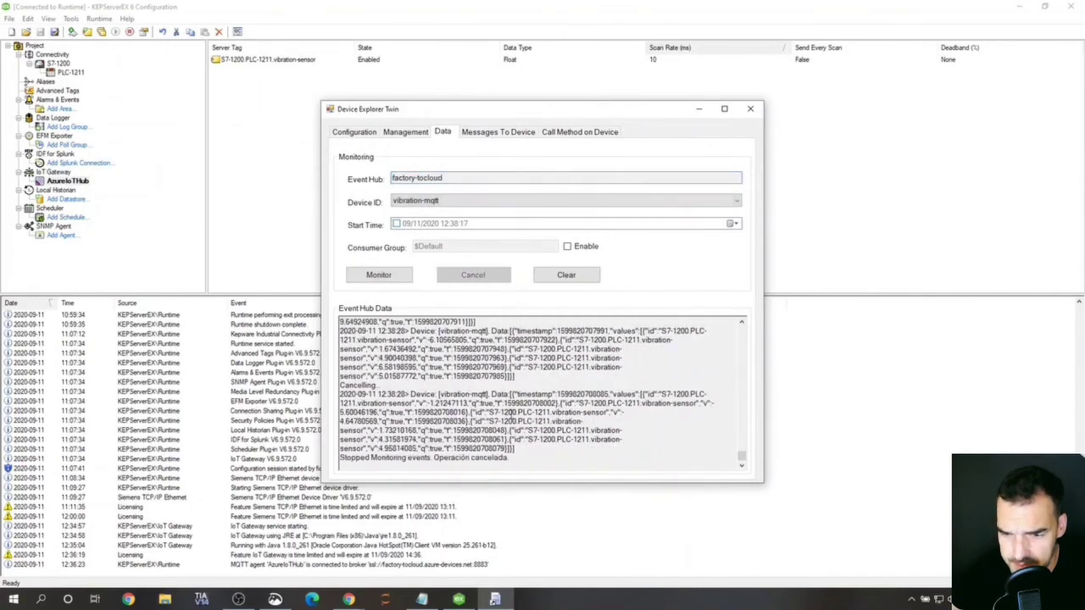
scroll(475, 297, "up", 2)
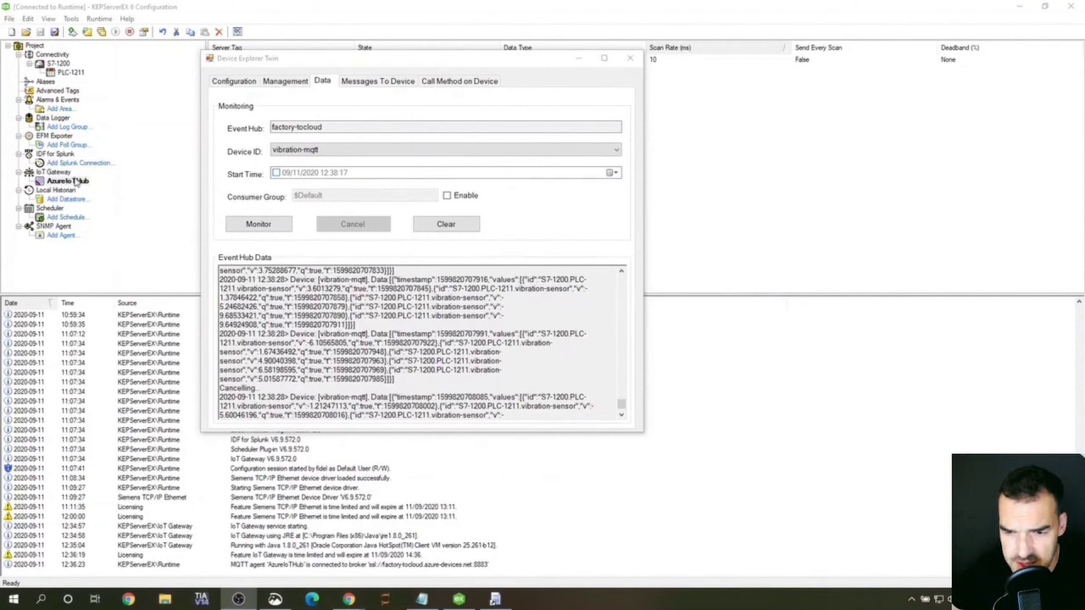
Inspect the AzureIoTHub agent's message template in KEPServerEX and compare it with the messages received in Device Explorer Twin.
double_click(68, 180)
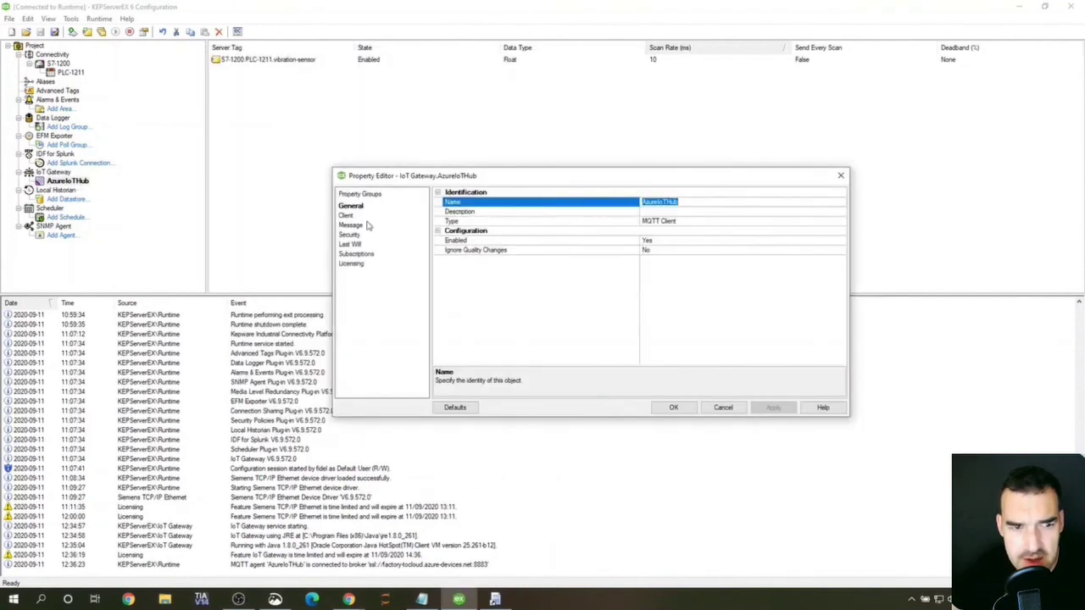
left_click(353, 225)
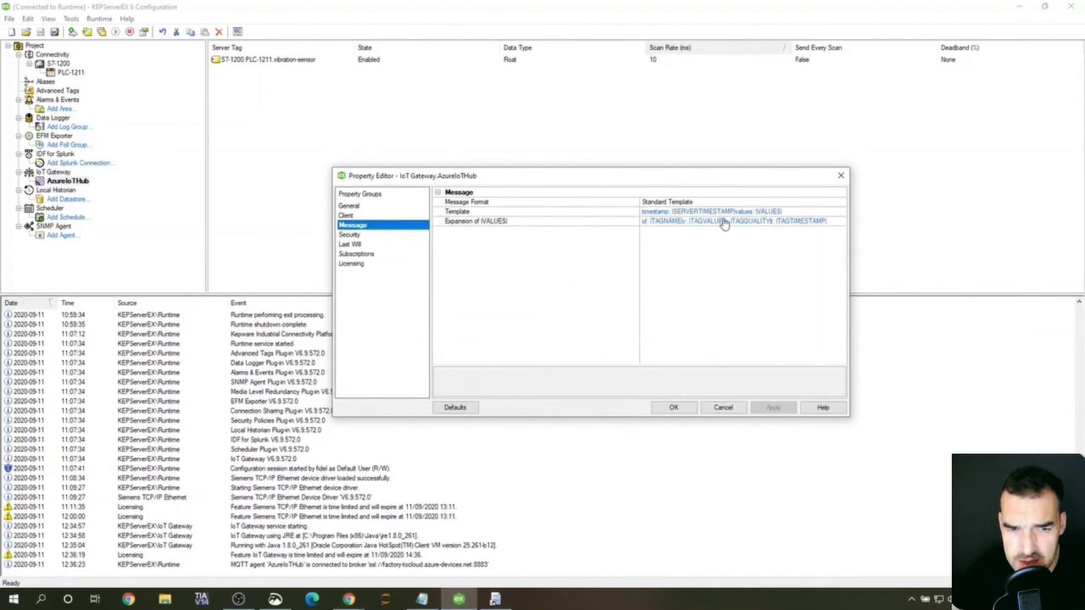
left_click(495, 599)
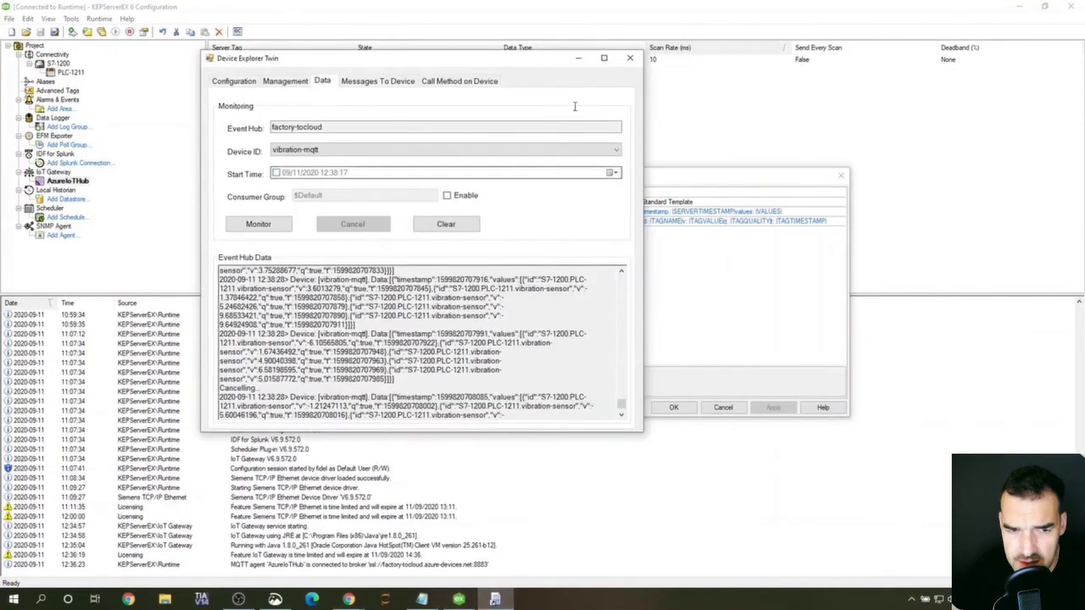
left_click_drag(543, 49, 481, 34)
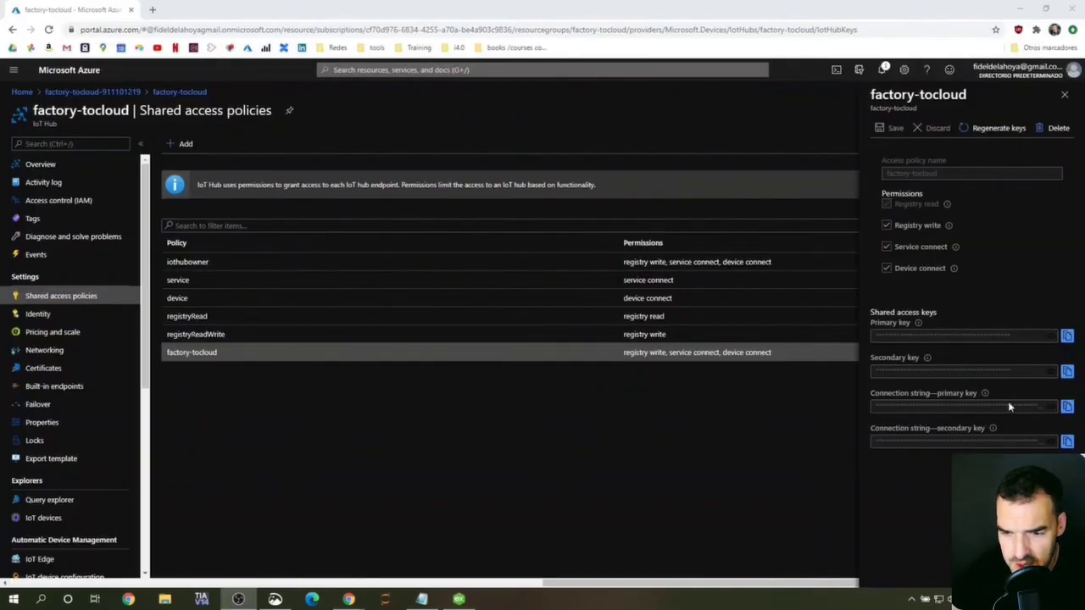
Open the factory-tocloud hub's overview in the Azure portal, show its usage and message charts for the last 1 hour and refresh them.
left_click(50, 164)
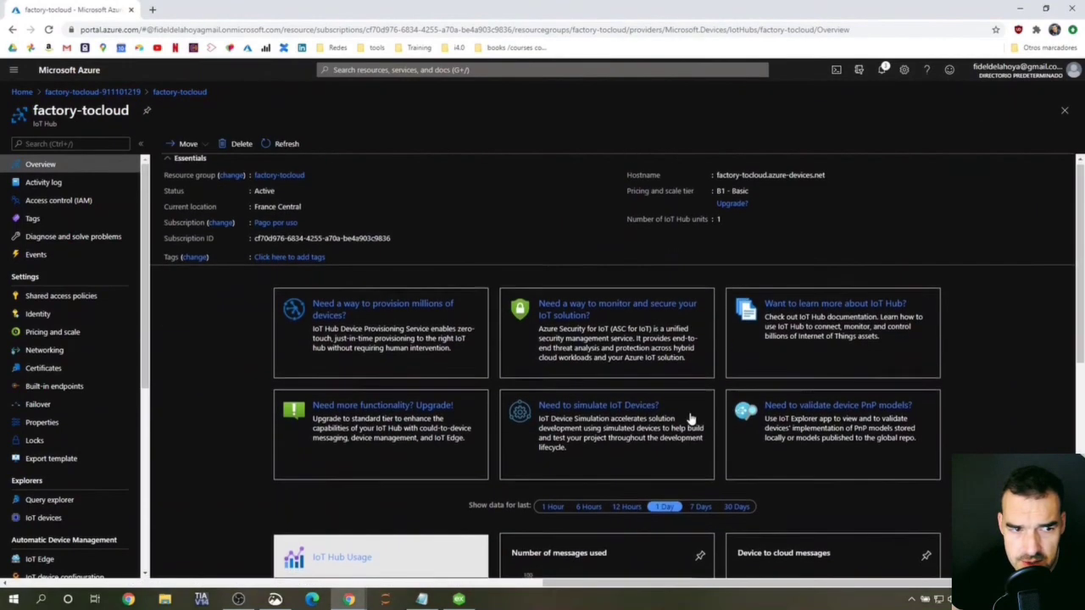
scroll(644, 390, "down", 2)
left_click(551, 340)
scroll(738, 444, "down", 3)
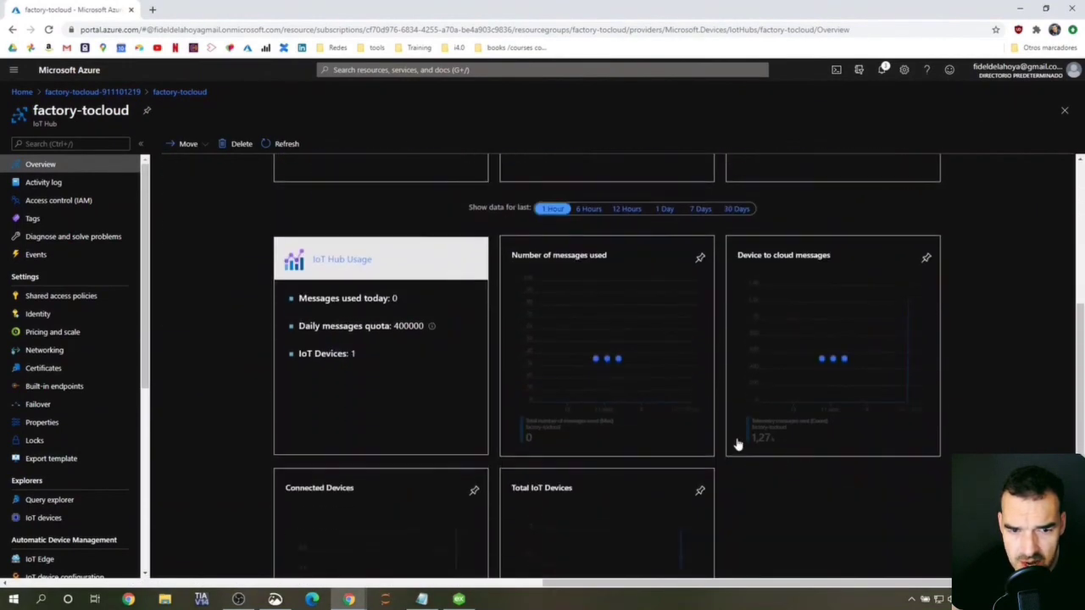
left_click(296, 147)
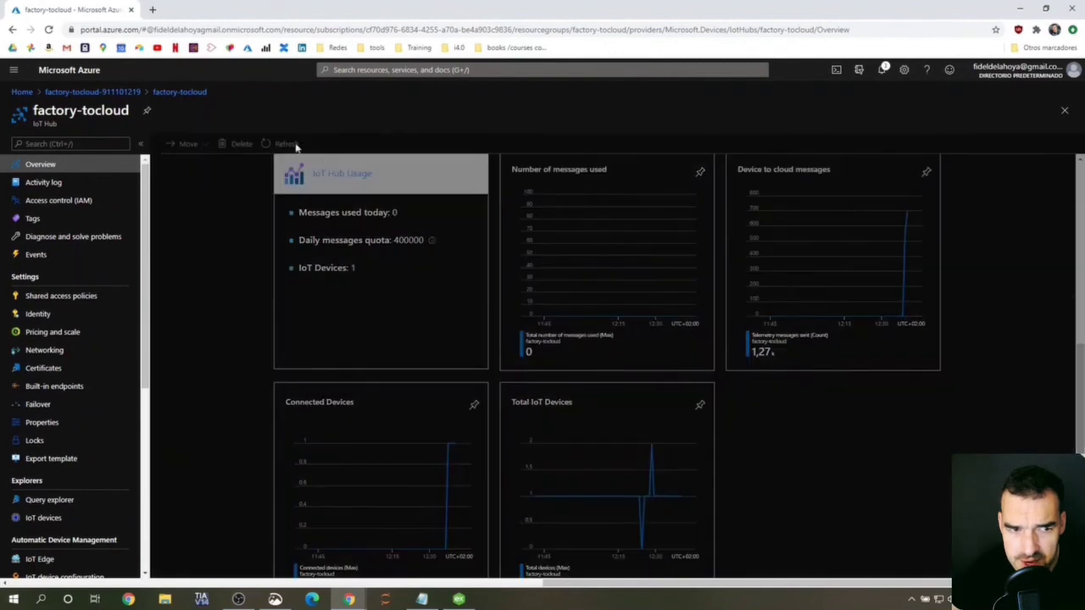